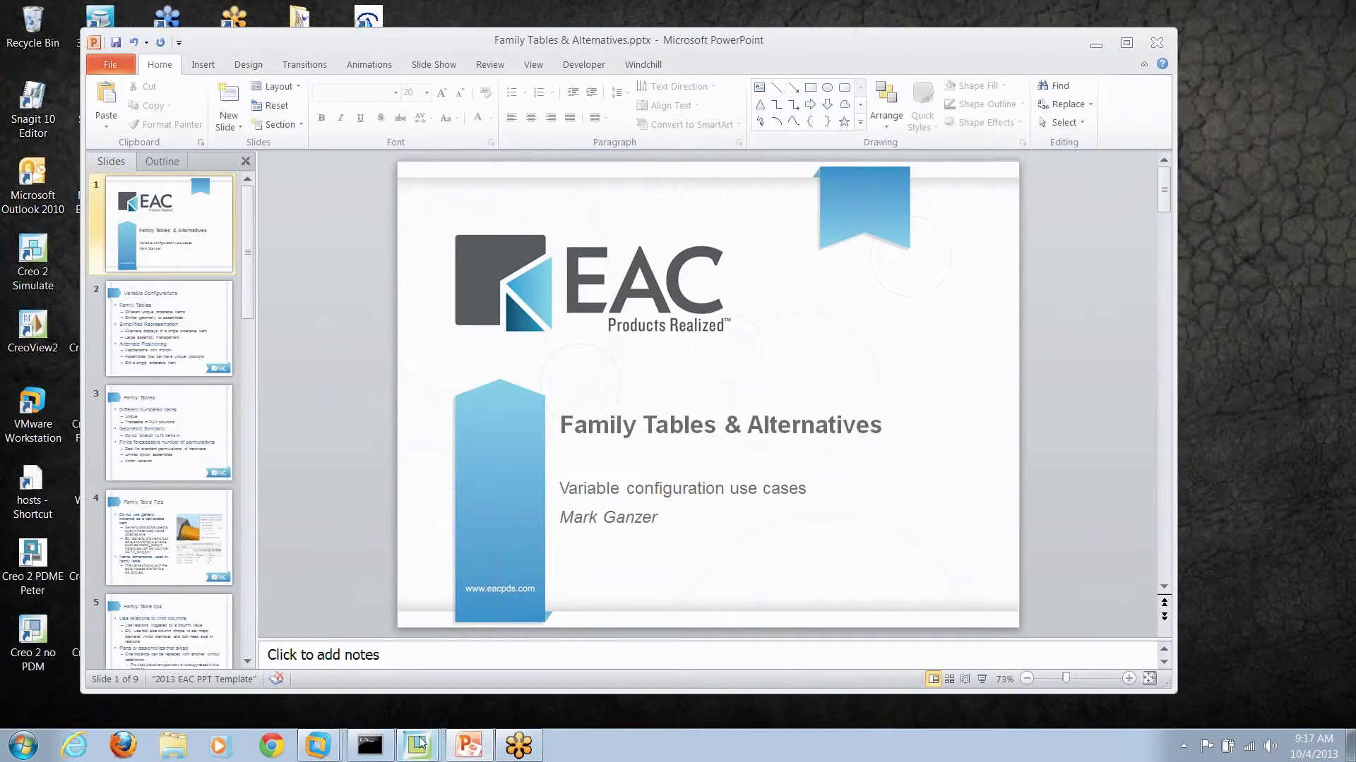
Step: Bring the BOLT-FAM-TABLE part window to the front and select its SHAFT feature
left_click(419, 743)
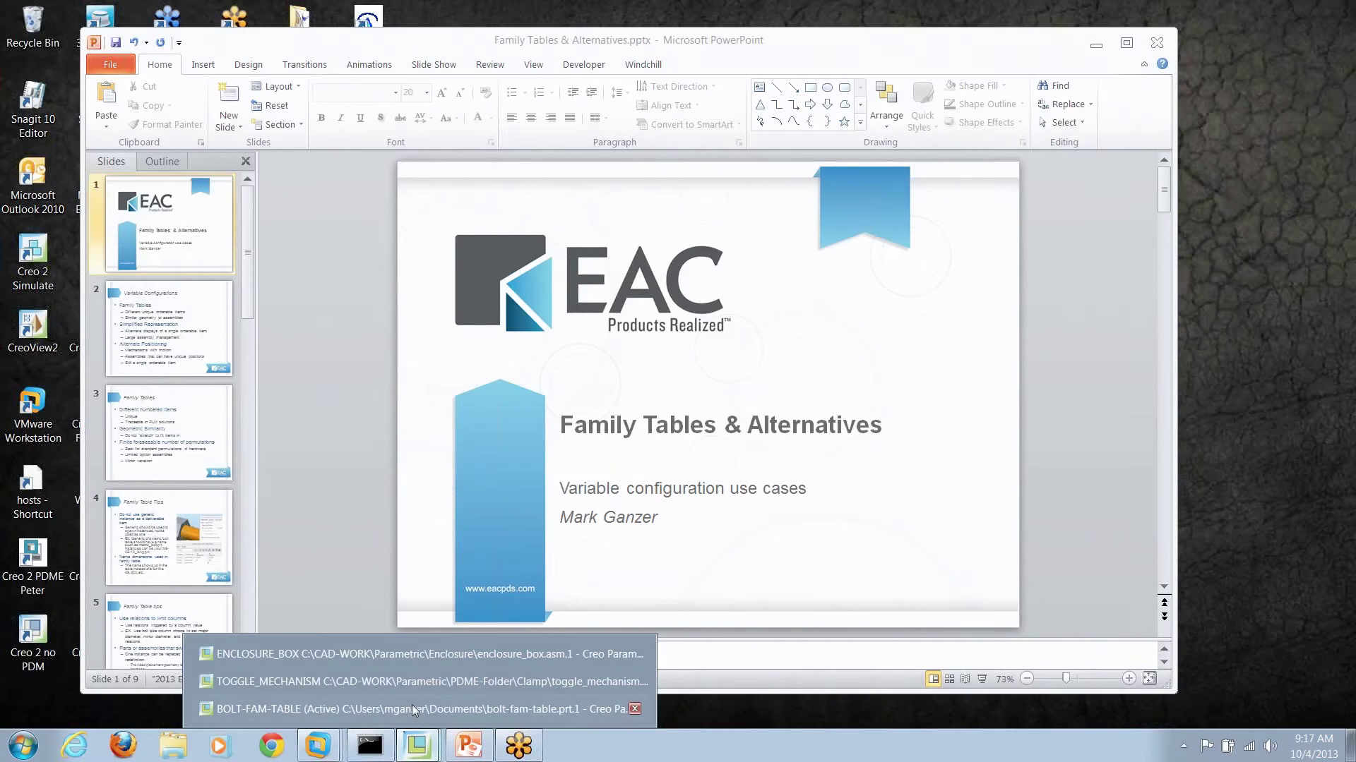
left_click(392, 708)
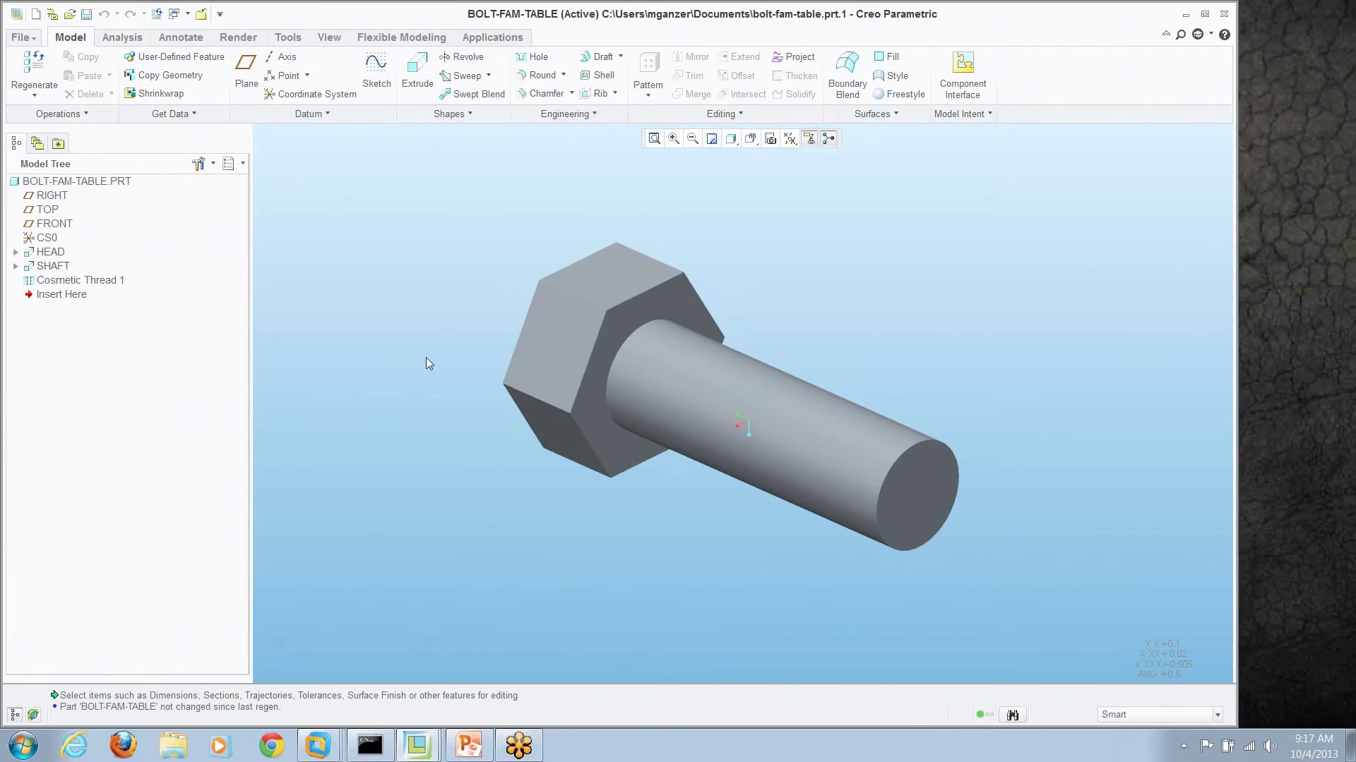
scroll(381, 345, "down", 3)
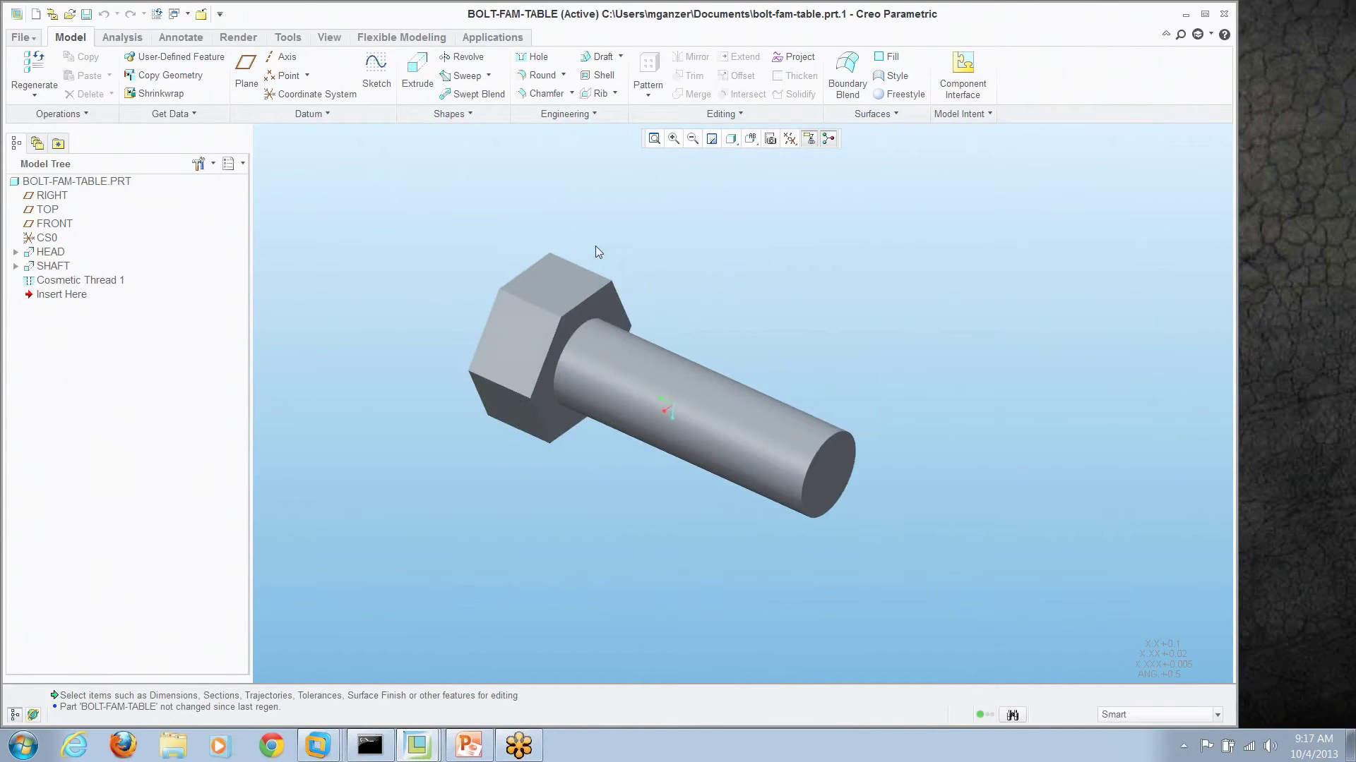
scroll(595, 247, "up", 2)
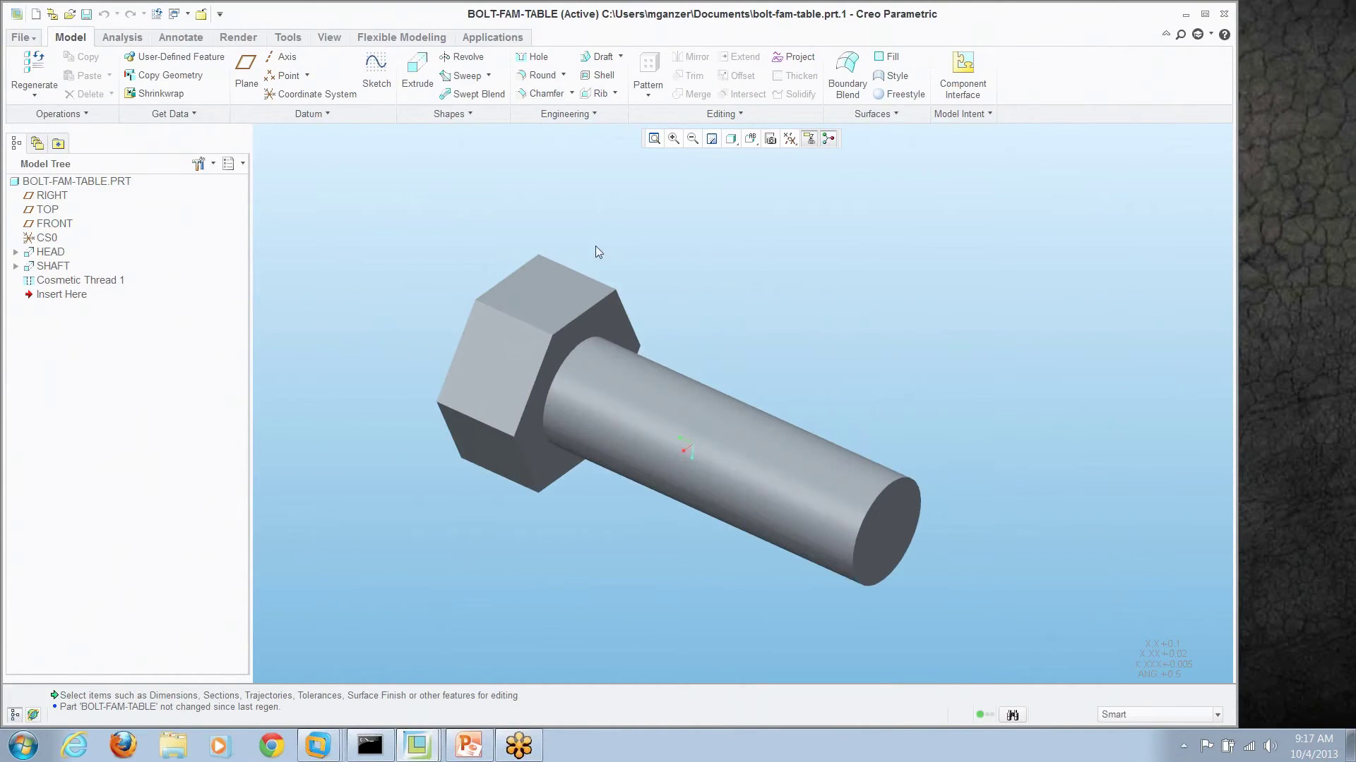
left_click(726, 430)
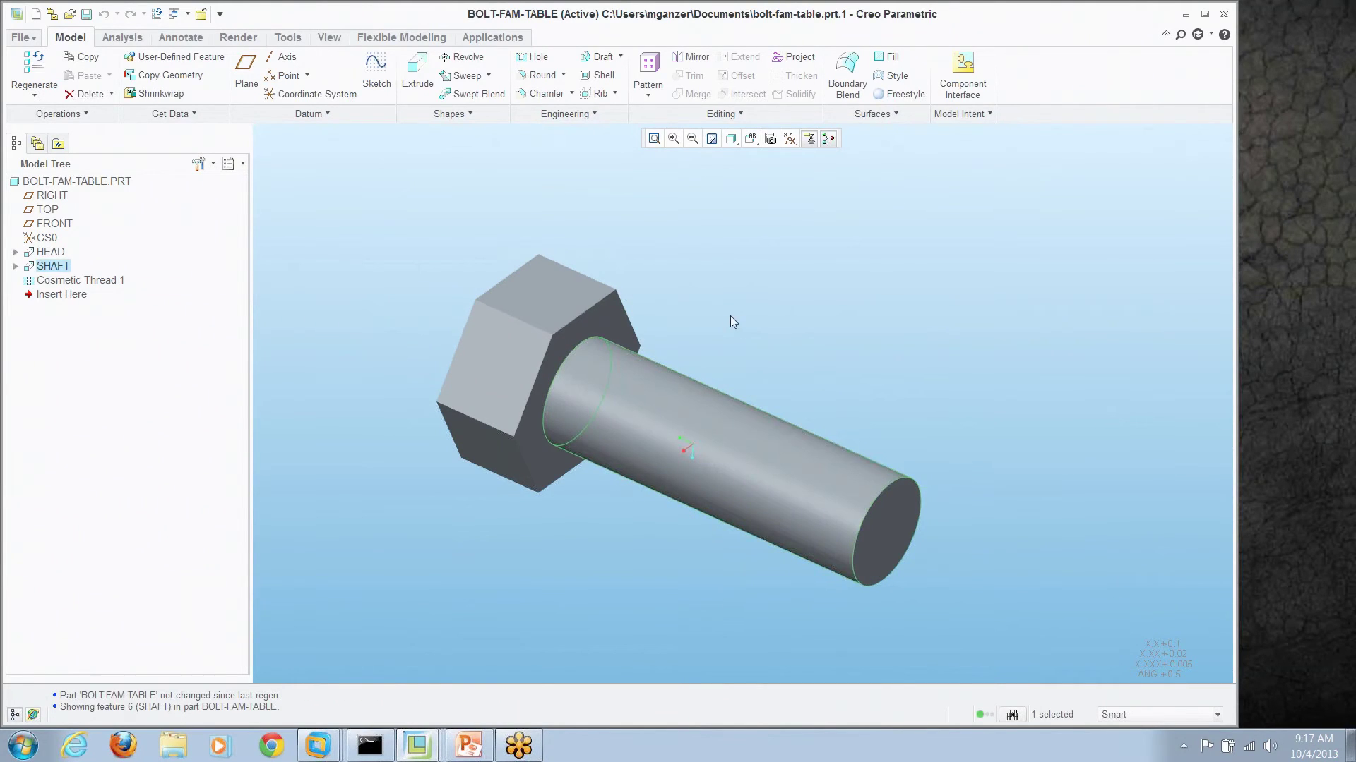
Step: Show the SHAFT's dimensions and rename the 1.000 length dimension to 'length'
right_click(730, 316)
left_click(754, 420)
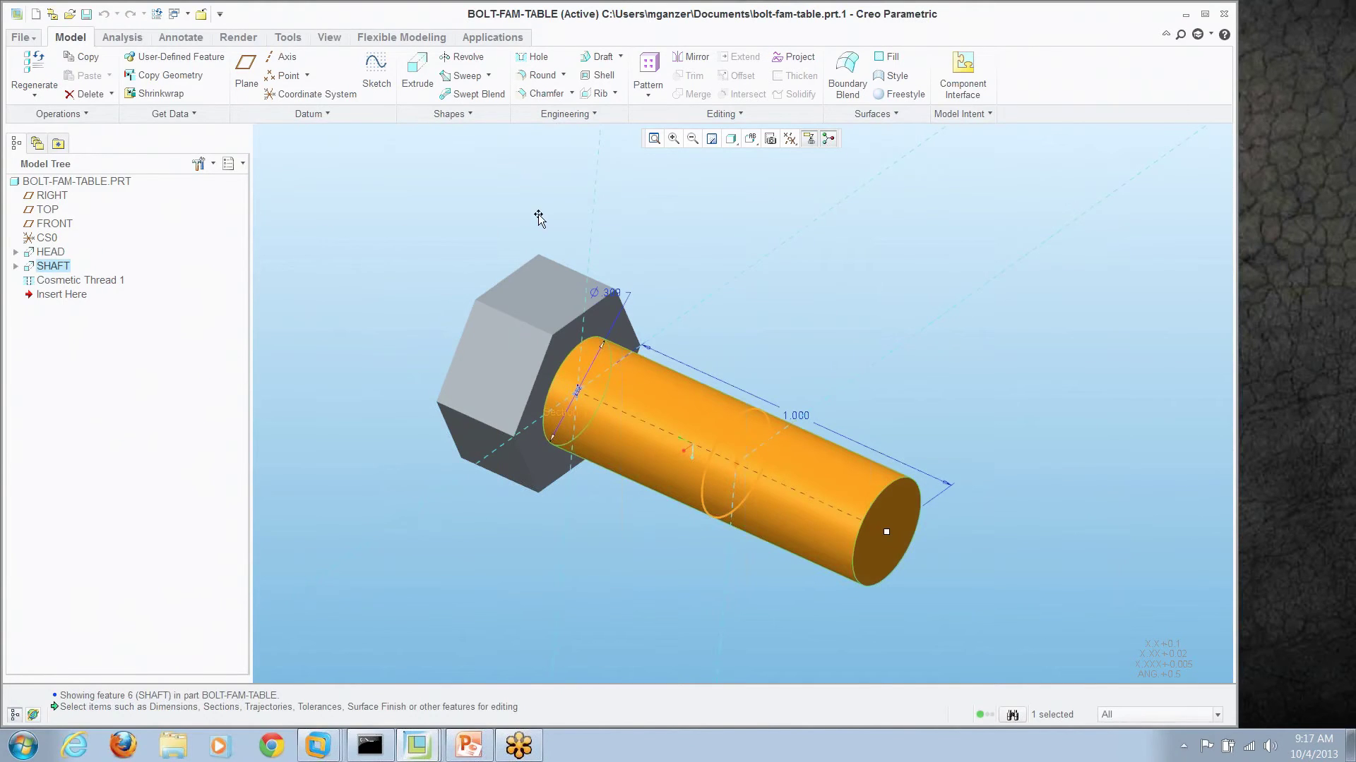
scroll(531, 261, "down", 2)
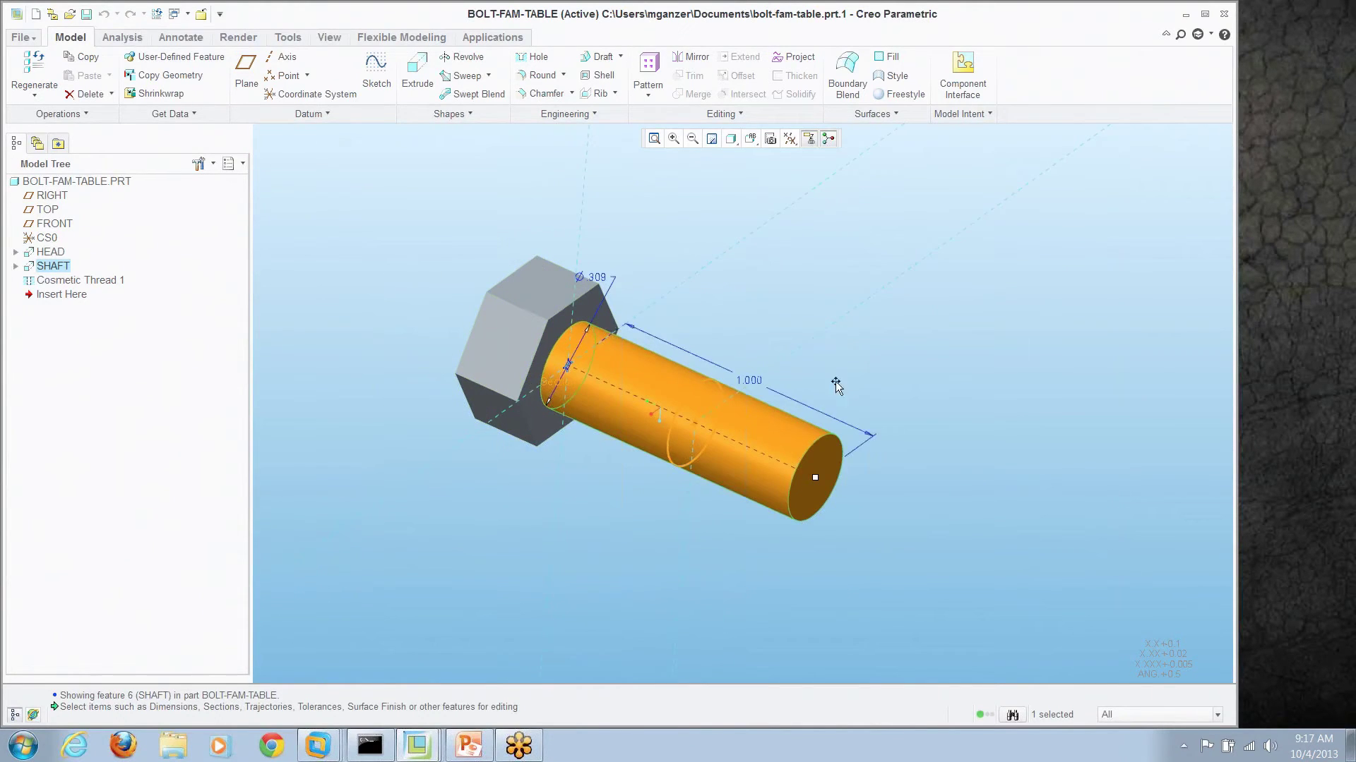
left_click(760, 385)
right_click(755, 381)
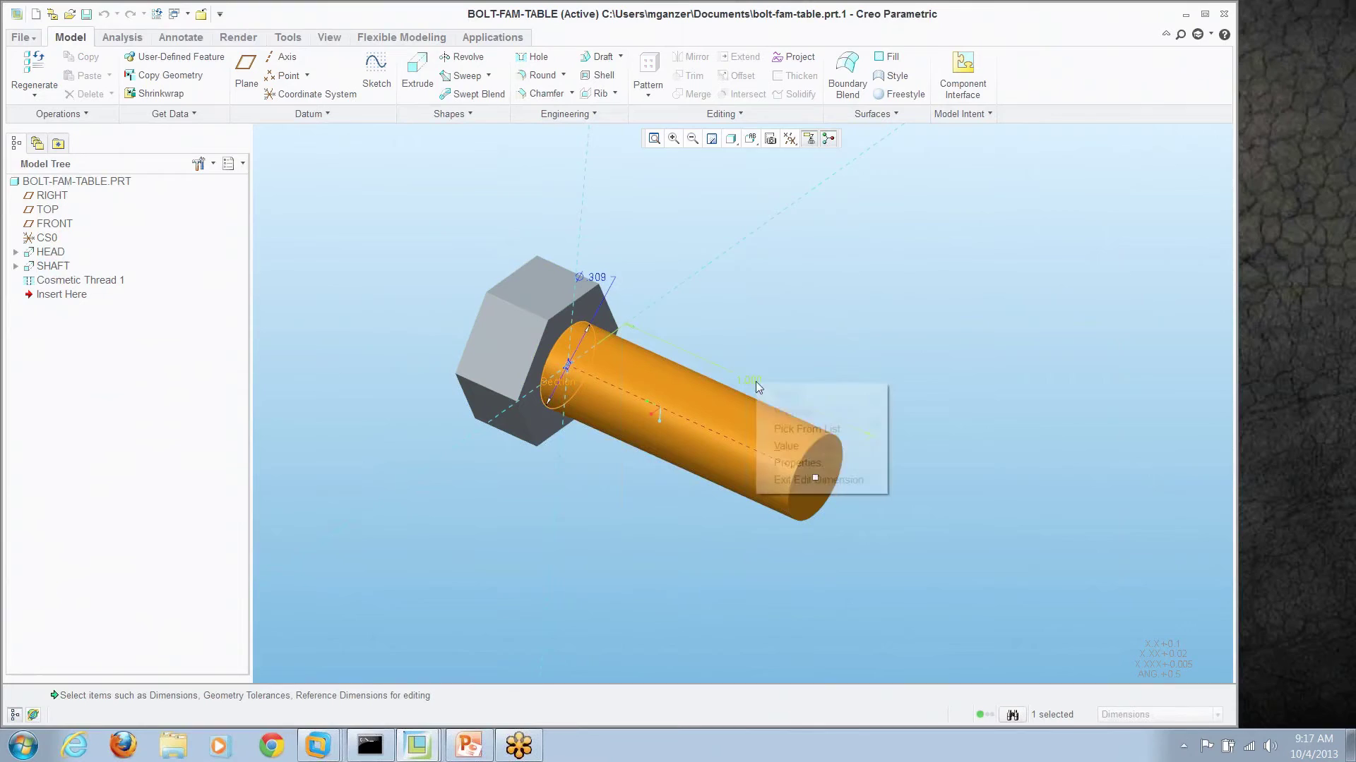
left_click(776, 463)
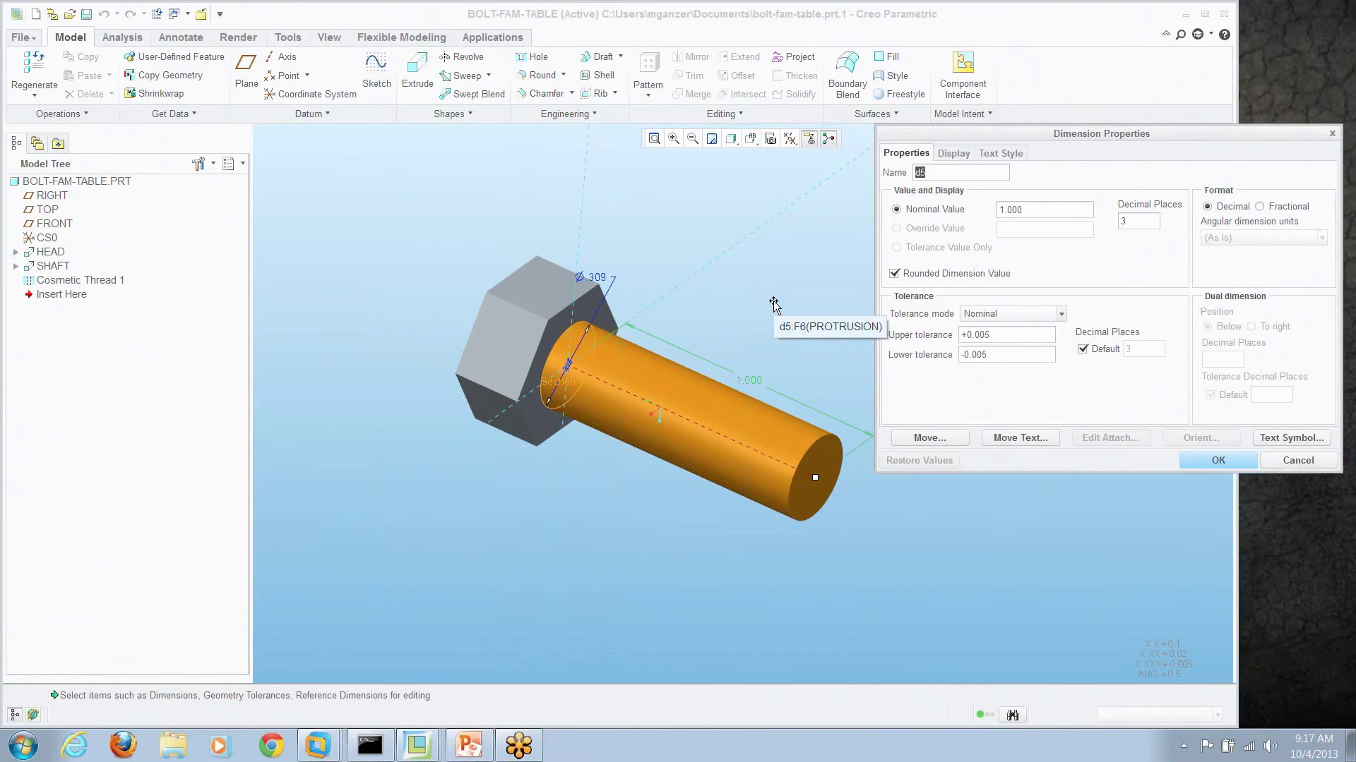
type("length")
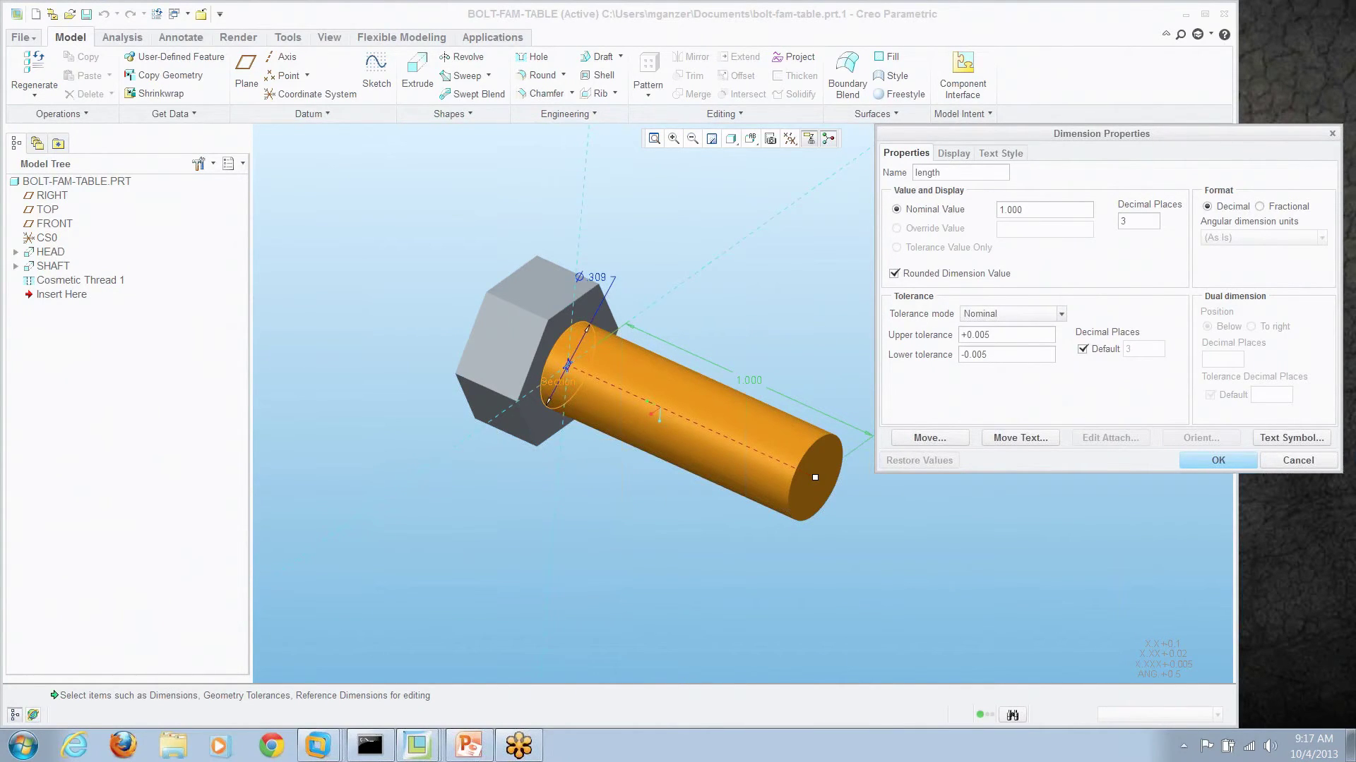
left_click(1210, 460)
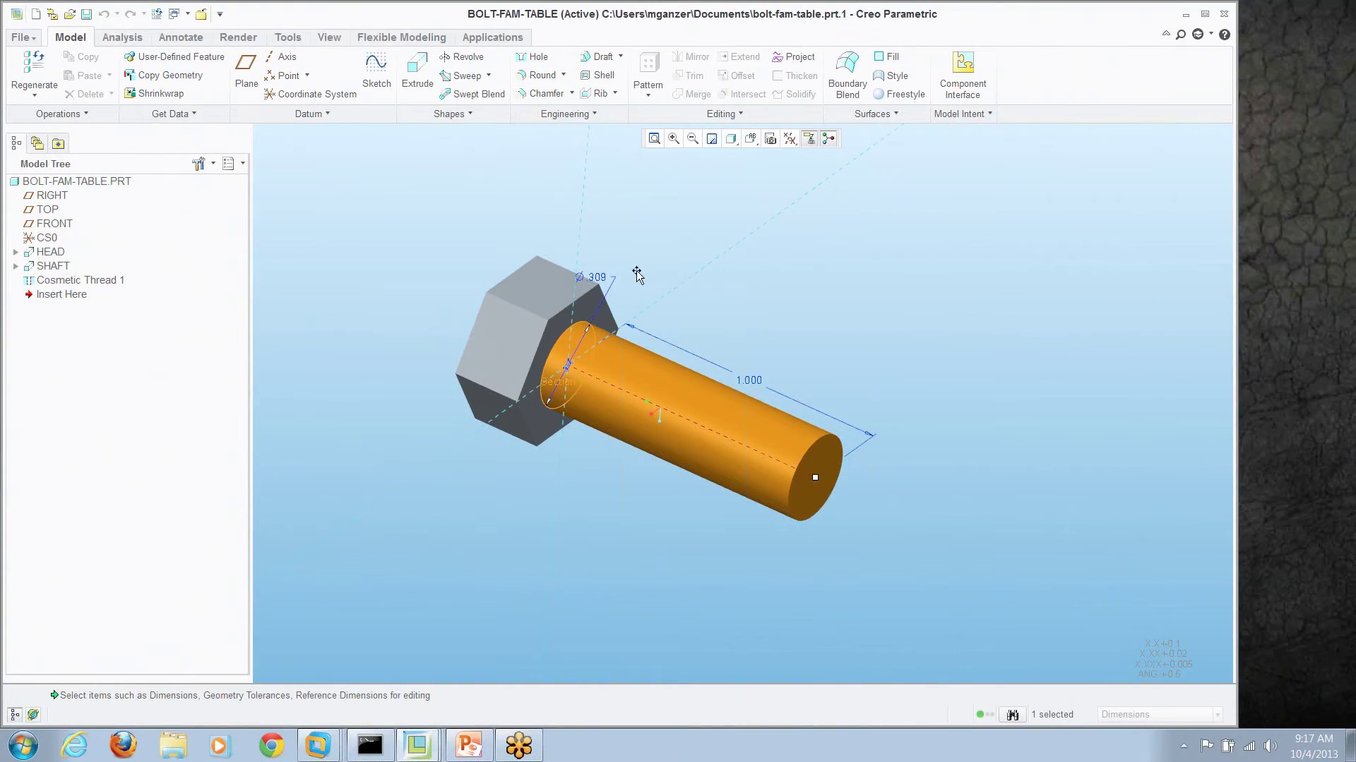
Step: Rename the ⌀.309 diameter dimension from d6 to 'Diameter'
left_click(606, 277)
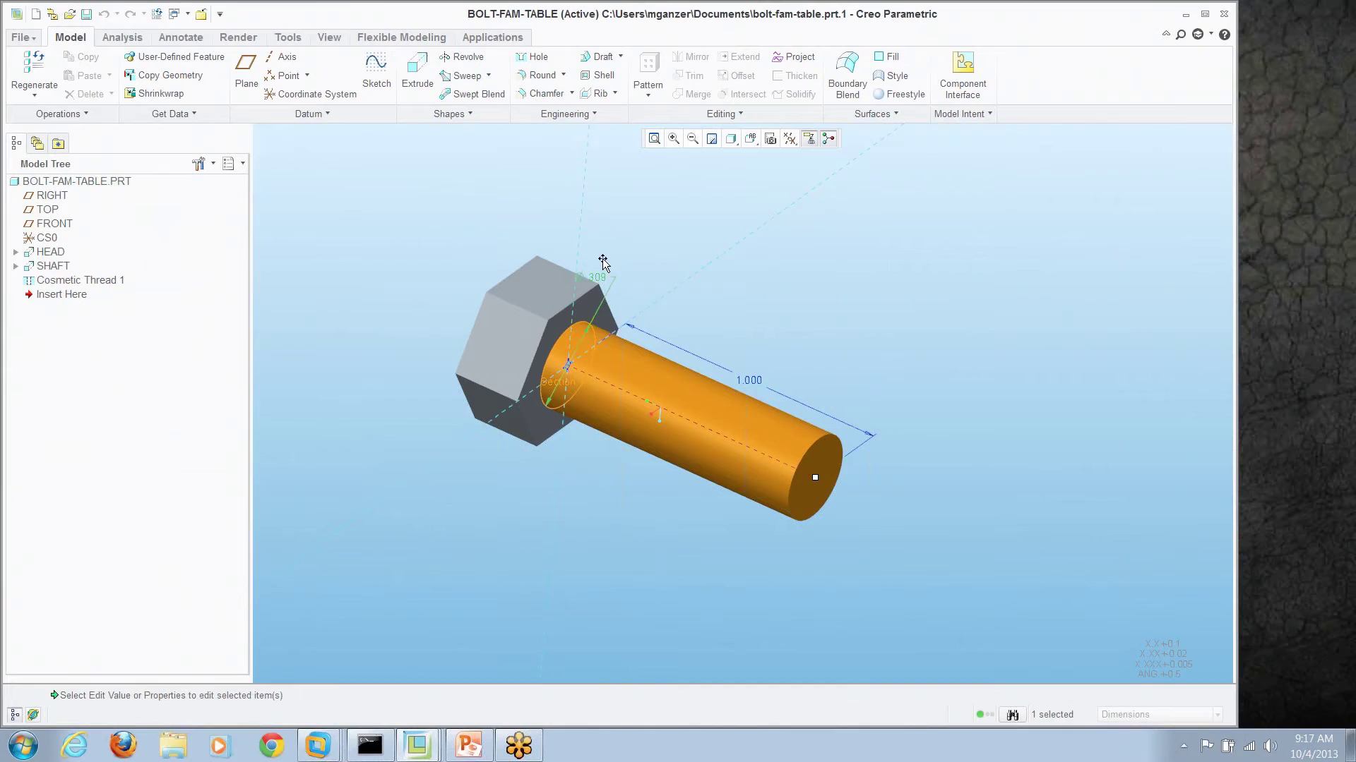
right_click(603, 261)
left_click(626, 308)
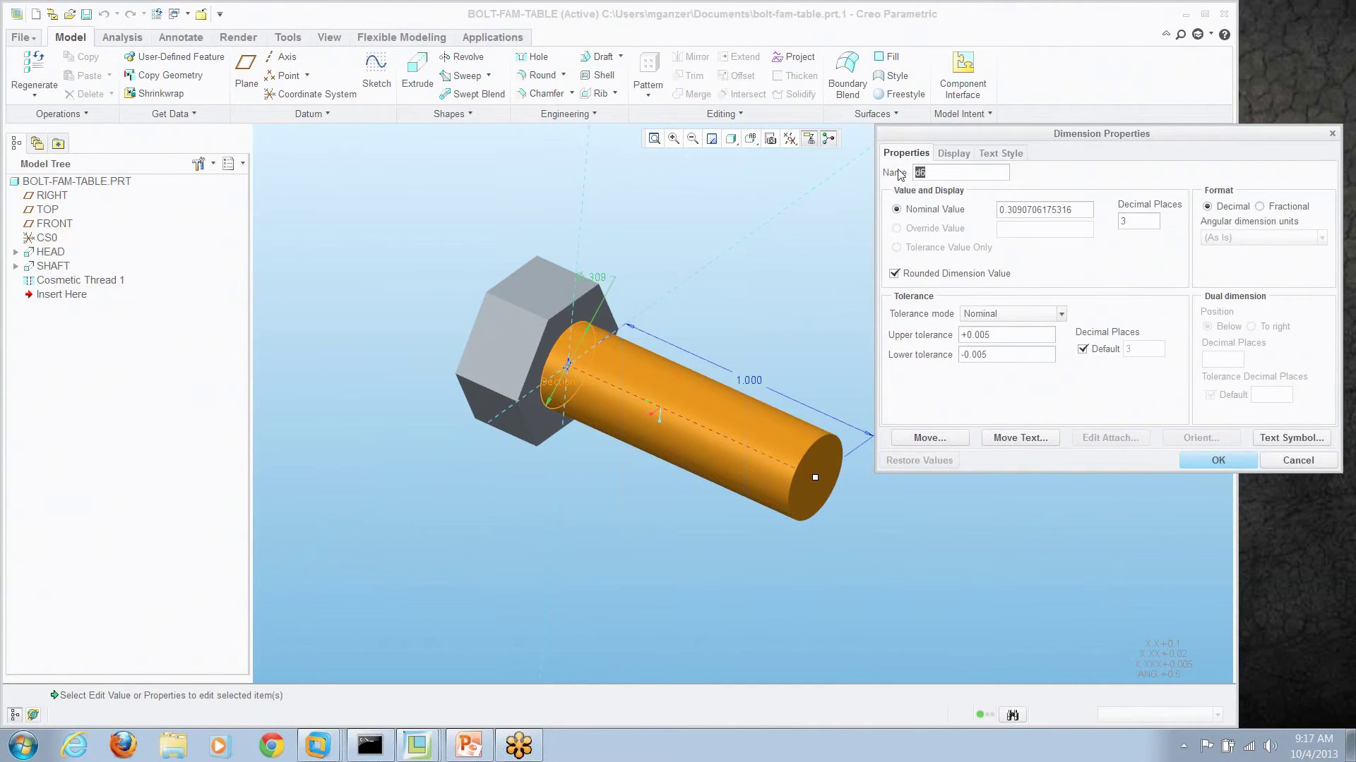
type("Diamter")
left_click(936, 173)
type("eter")
left_click(1218, 460)
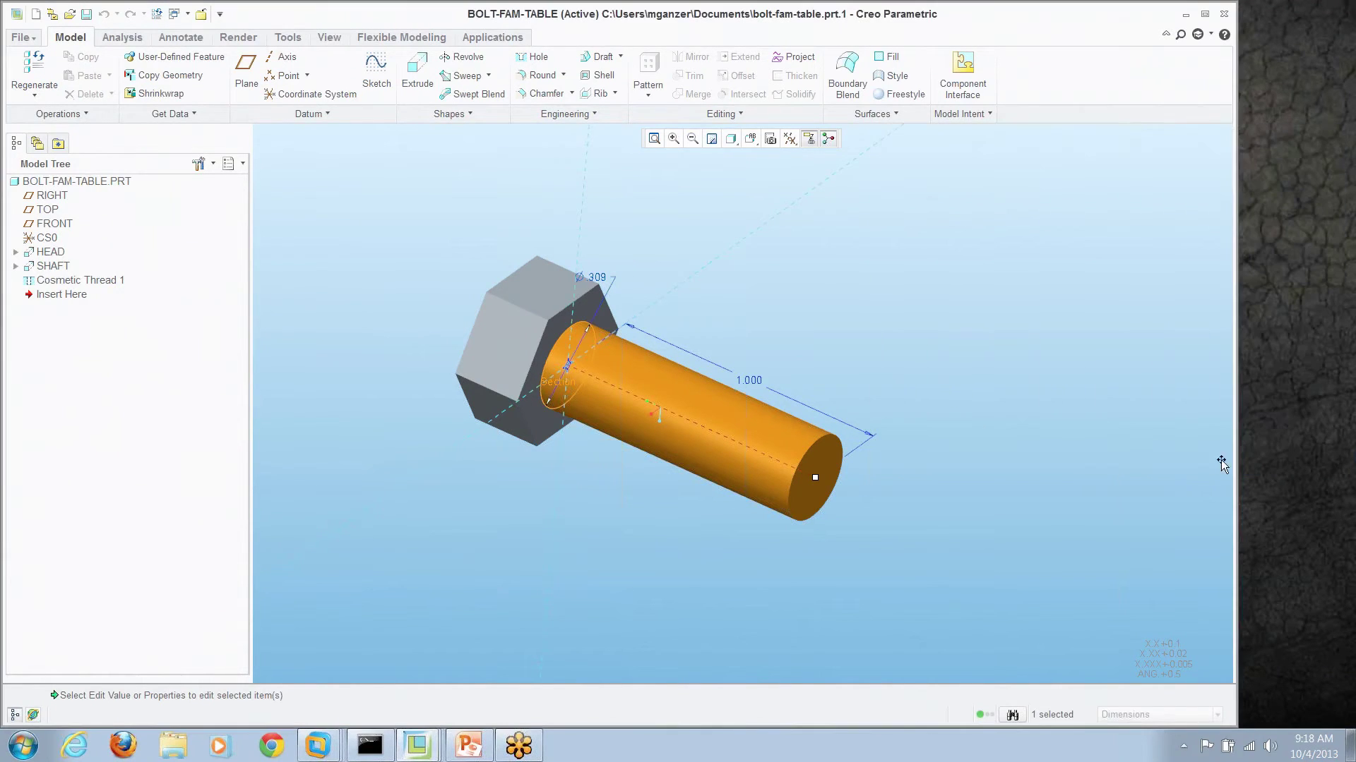
scroll(314, 317, "down", 2)
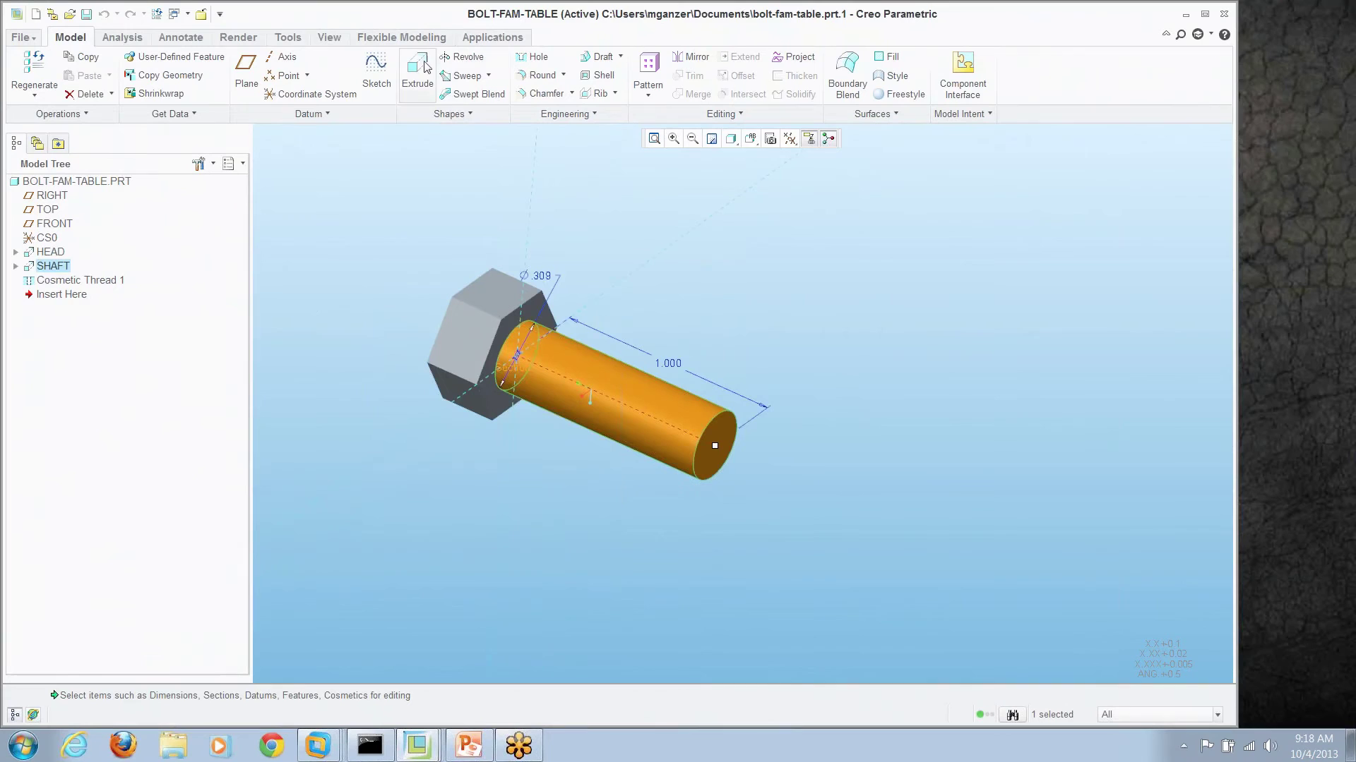
left_click(288, 38)
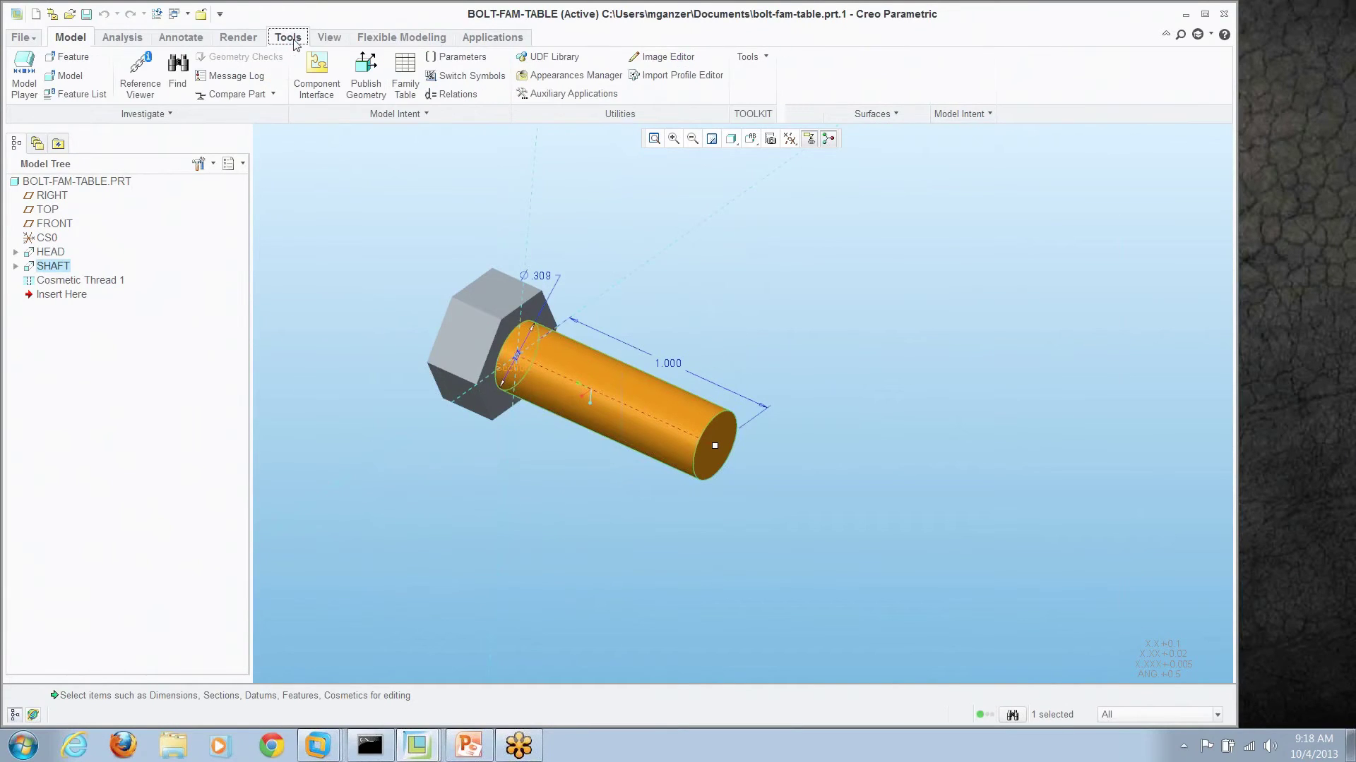
left_click(405, 74)
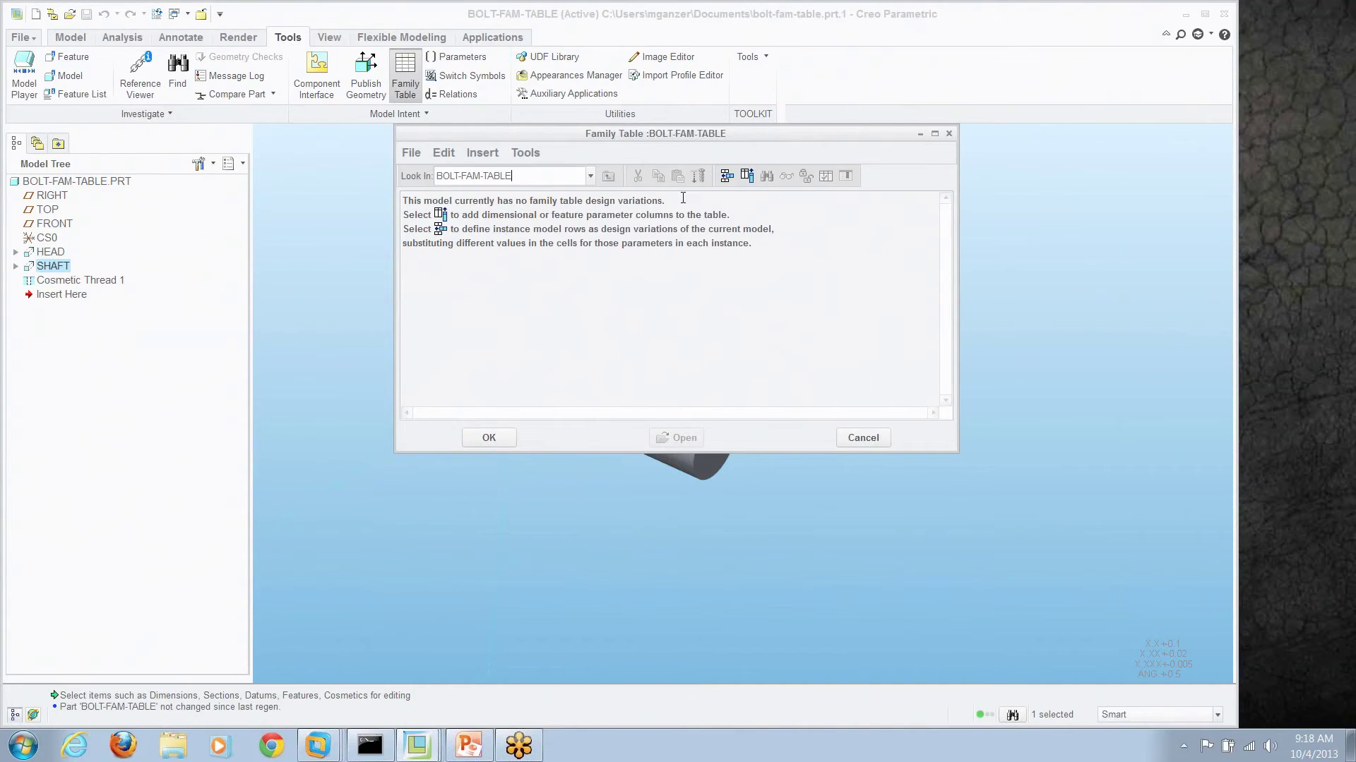
left_click(746, 176)
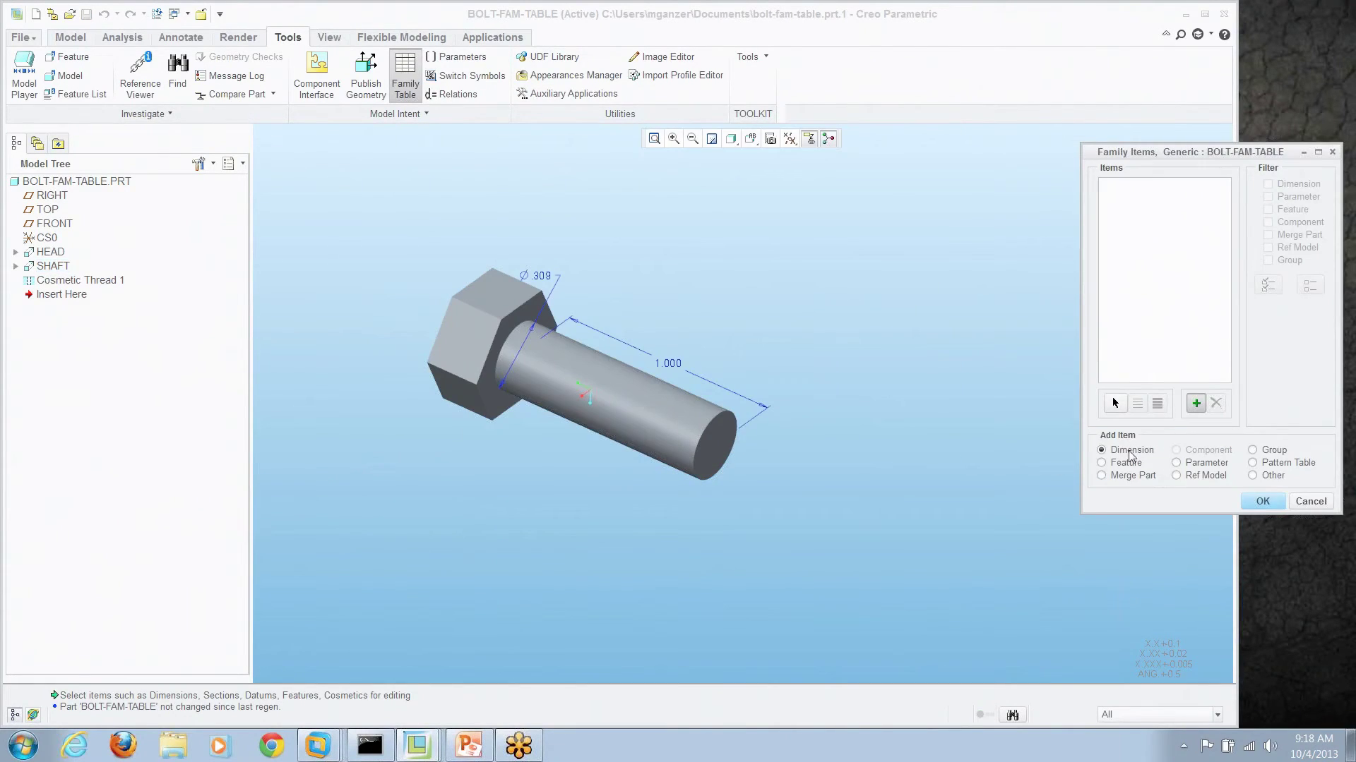
left_click(671, 363)
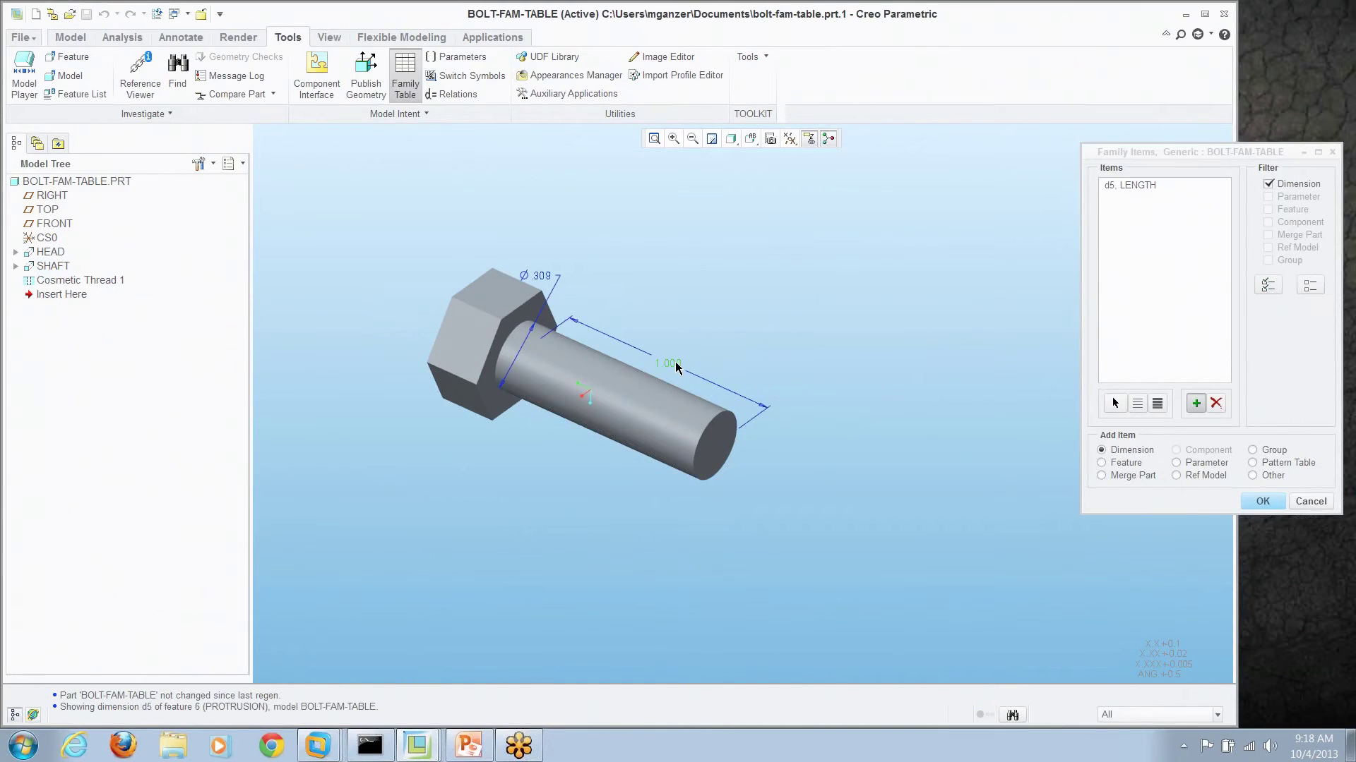
left_click(549, 278)
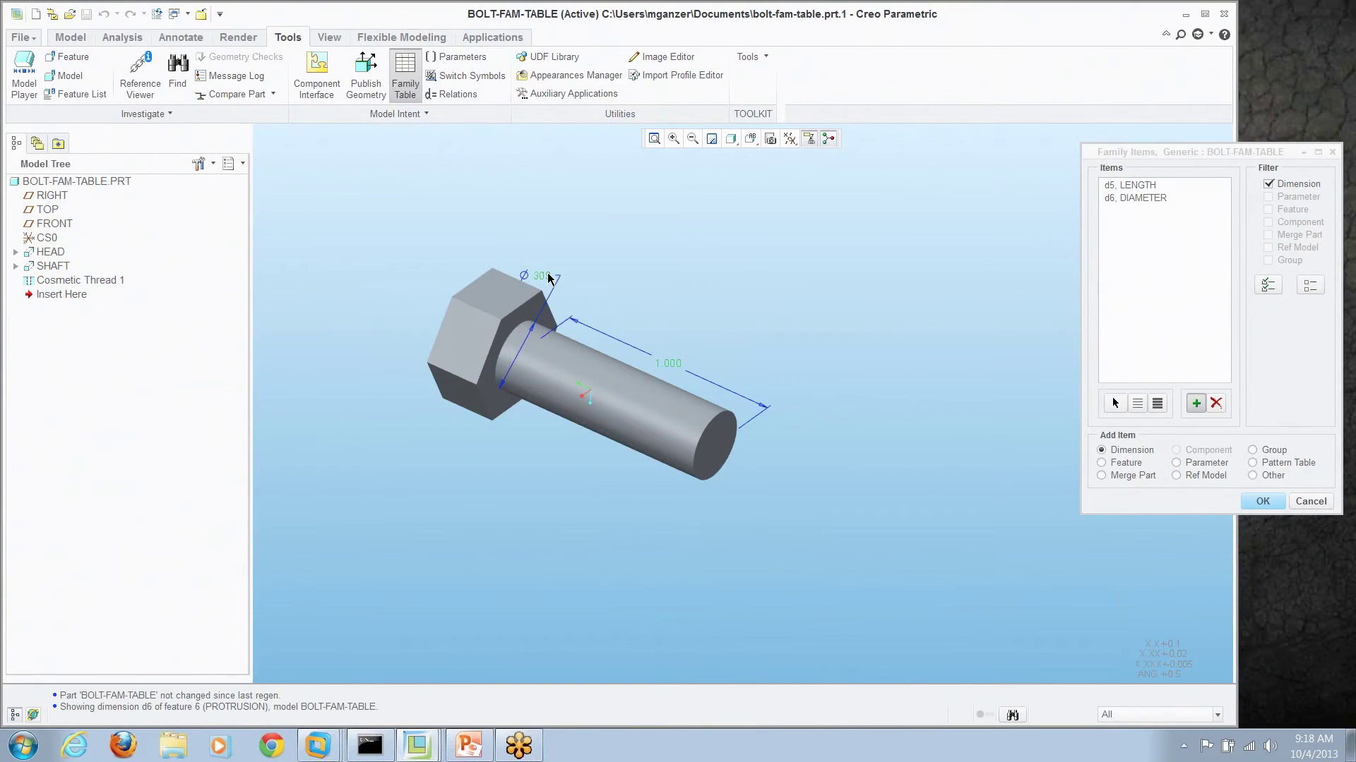
left_click(1268, 503)
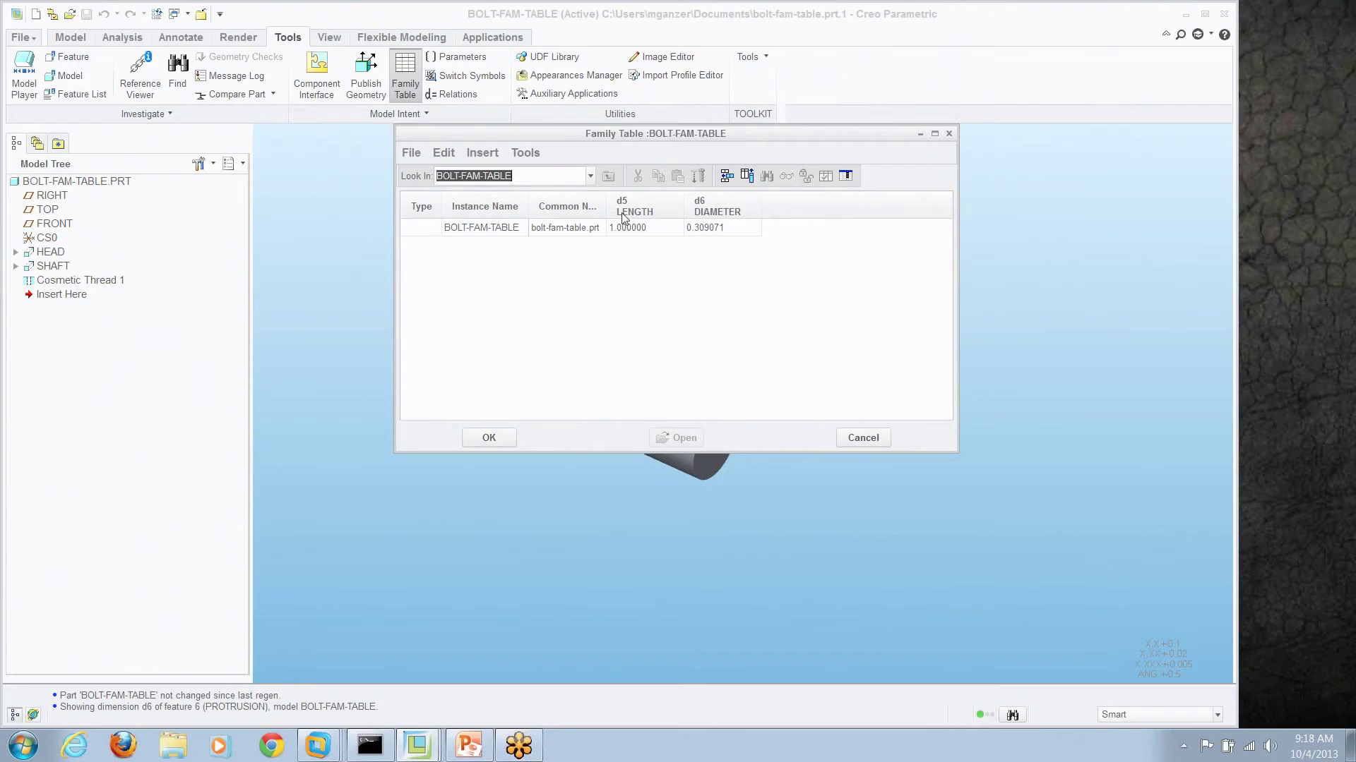
left_click(862, 438)
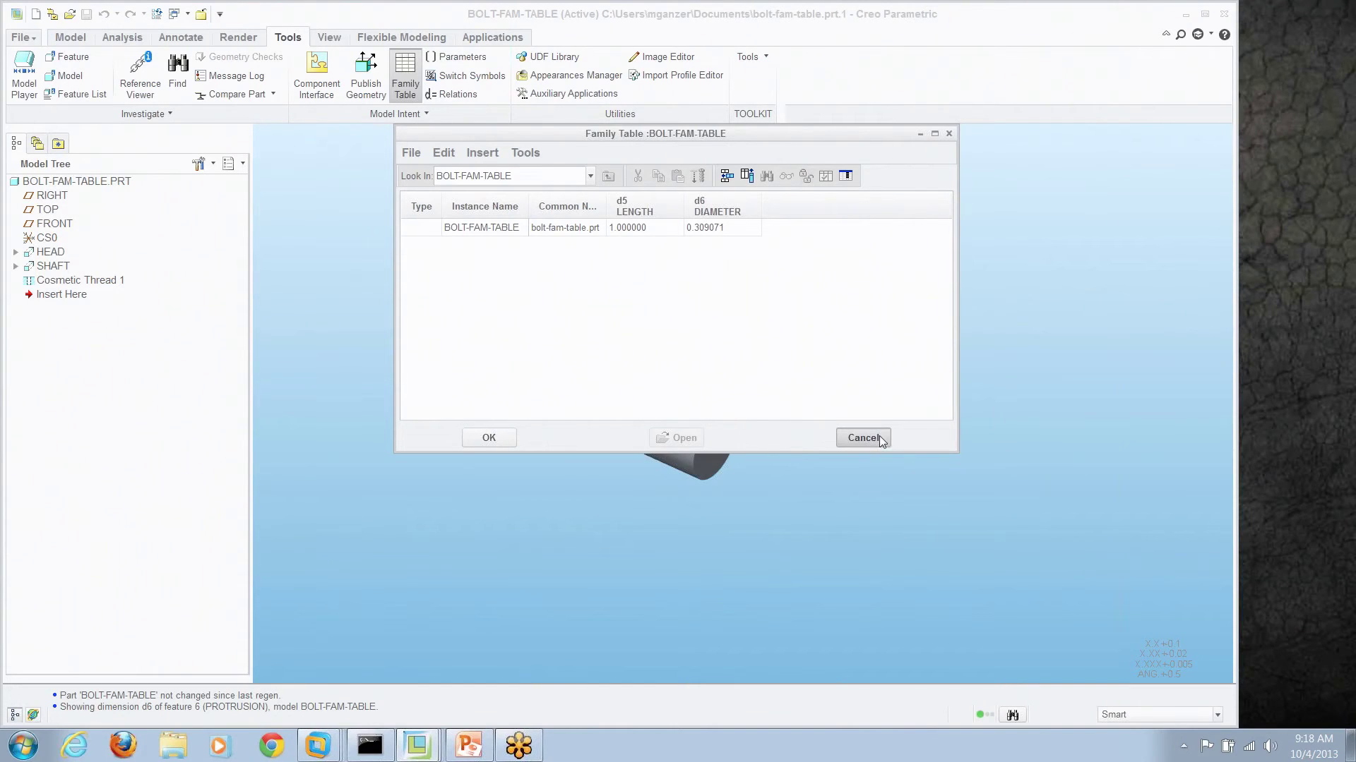
left_click(648, 313)
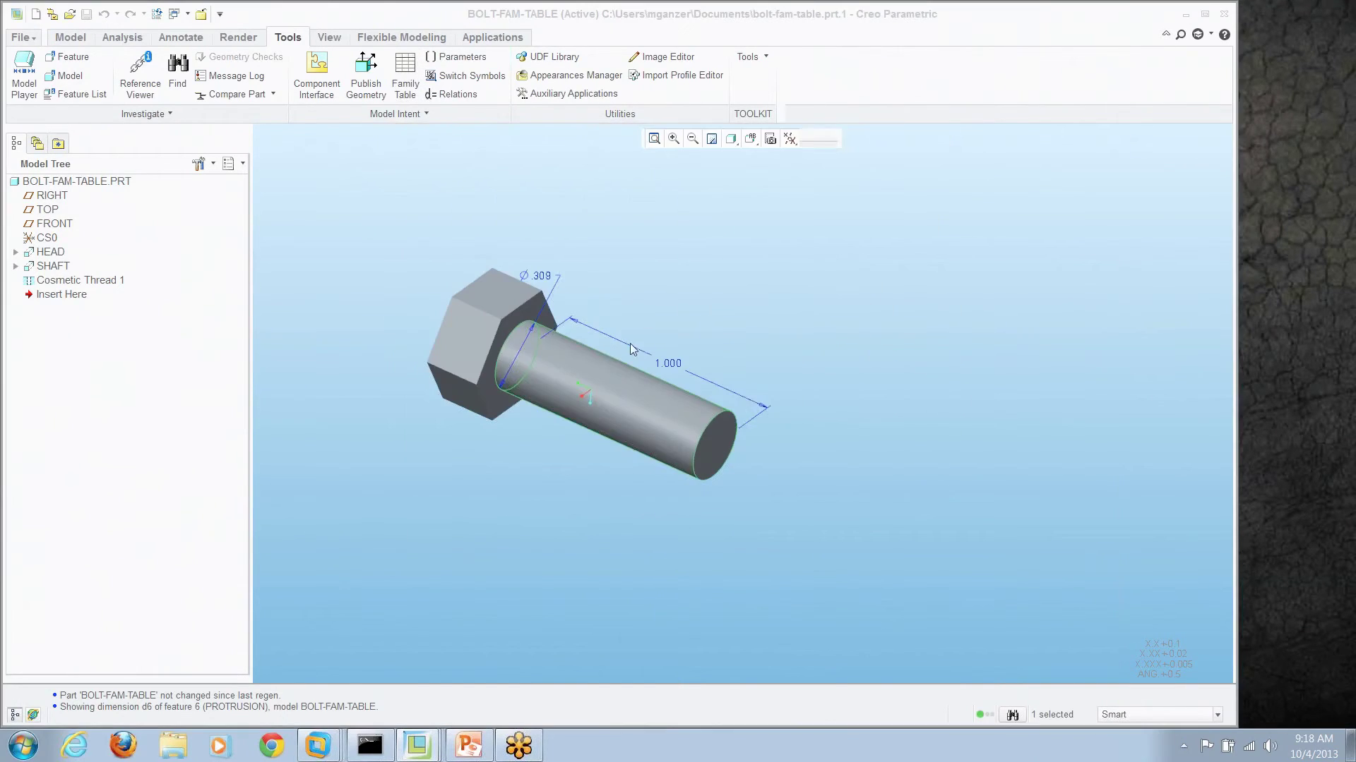
Step: Create a new solid part named base-bolt using the english_part_template
left_click(484, 553)
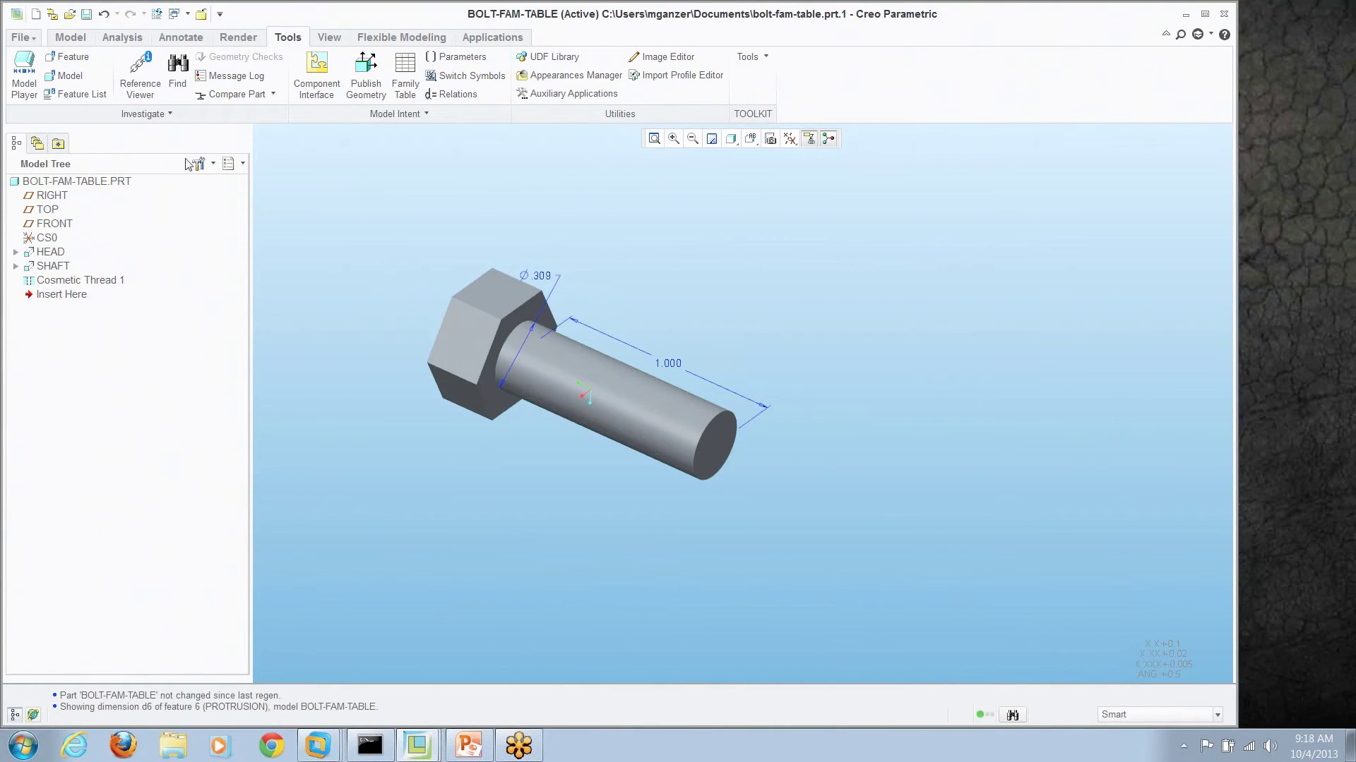
left_click(36, 14)
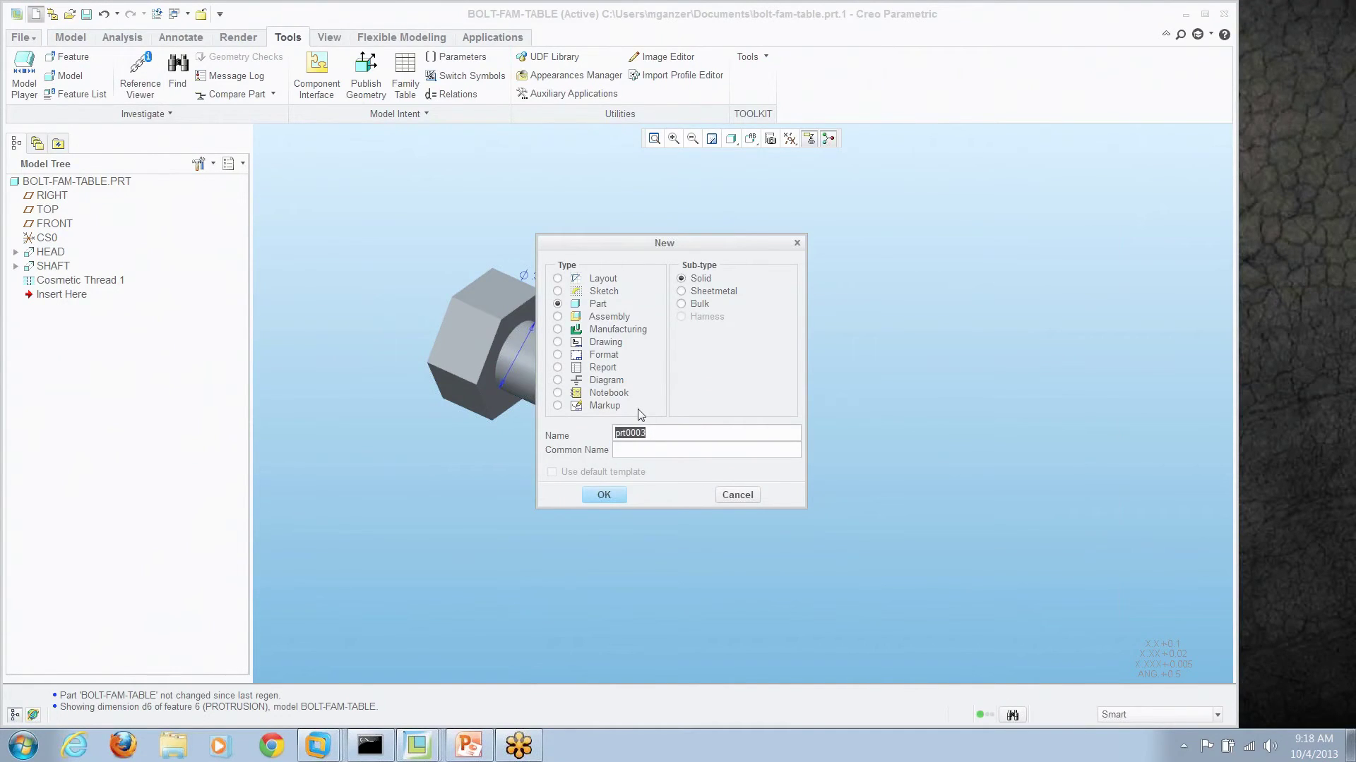
type("base-bolt")
left_click(602, 495)
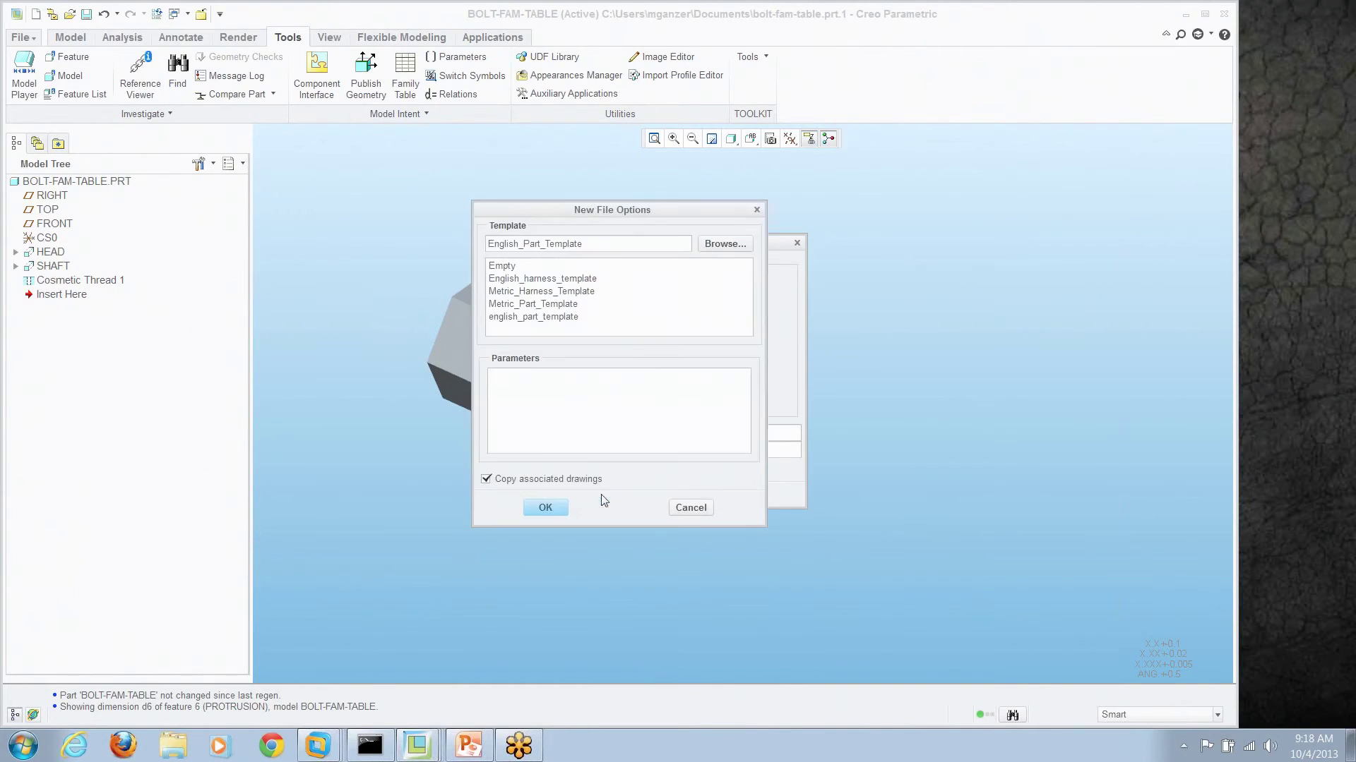
left_click(533, 316)
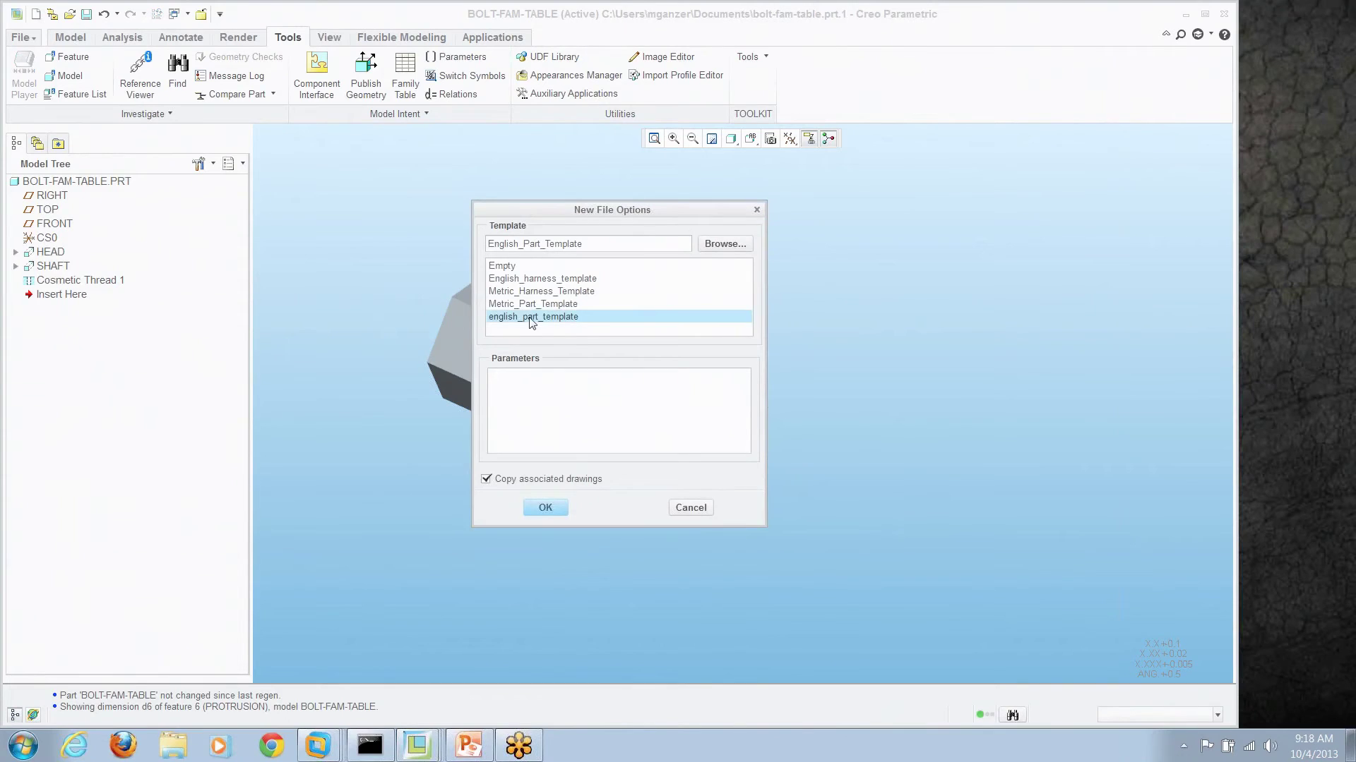
left_click(547, 507)
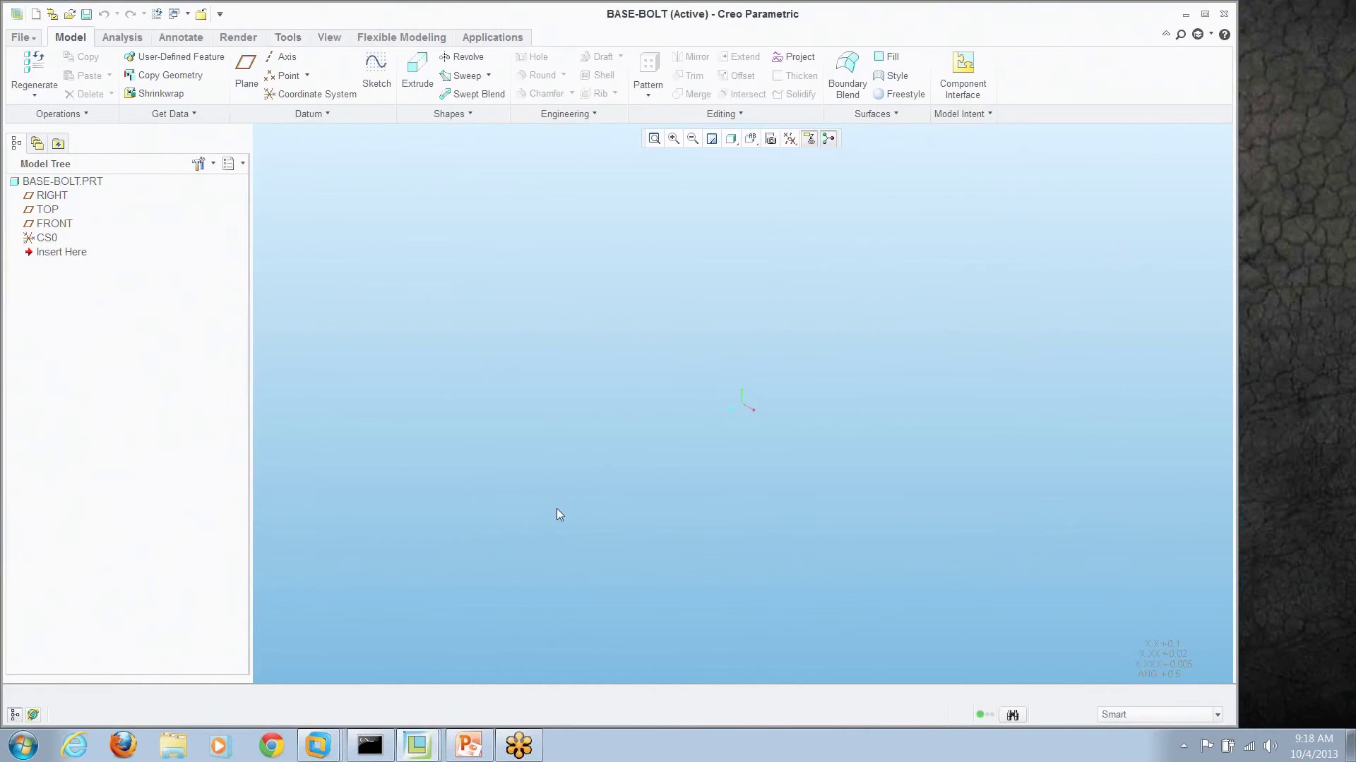
Step: Merge in-session bolt-fam-table.prt at Default placement and toggle it to an inheritance feature
left_click(194, 115)
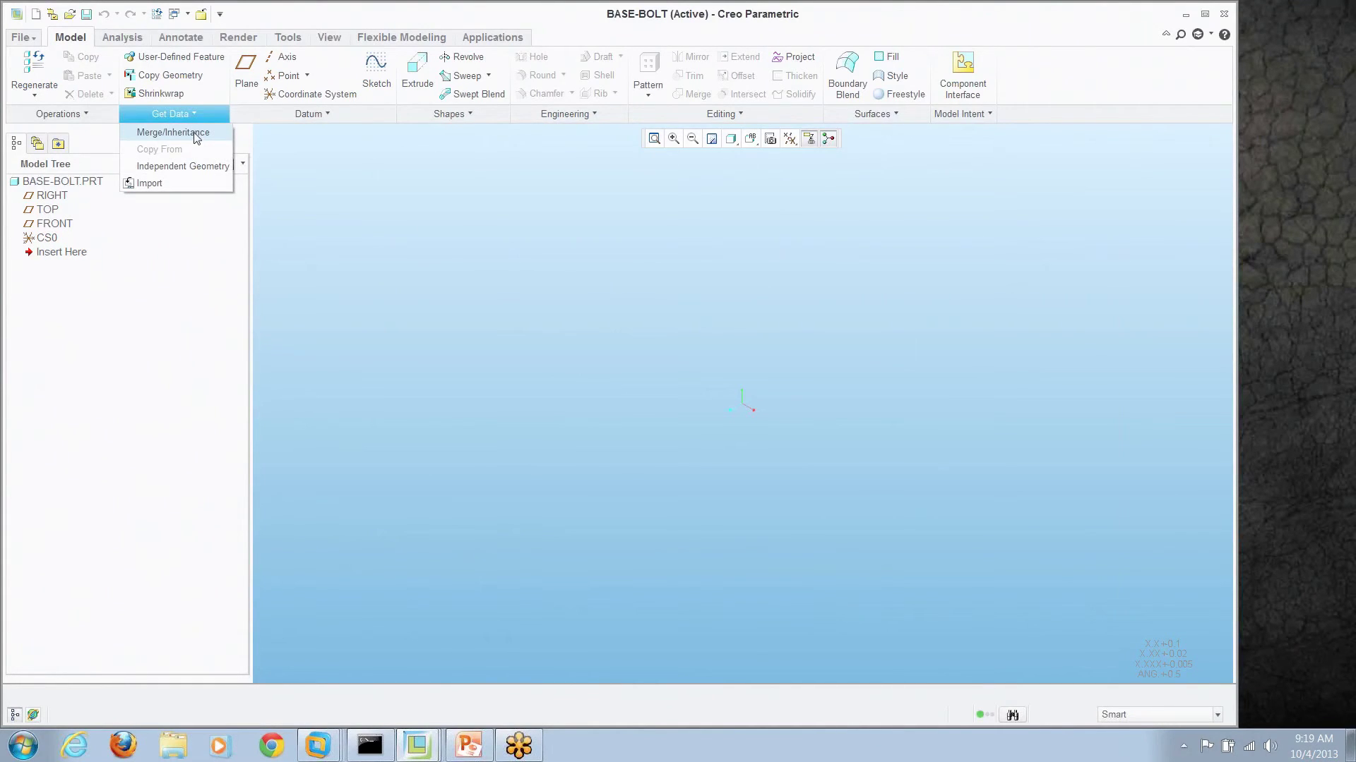
left_click(185, 133)
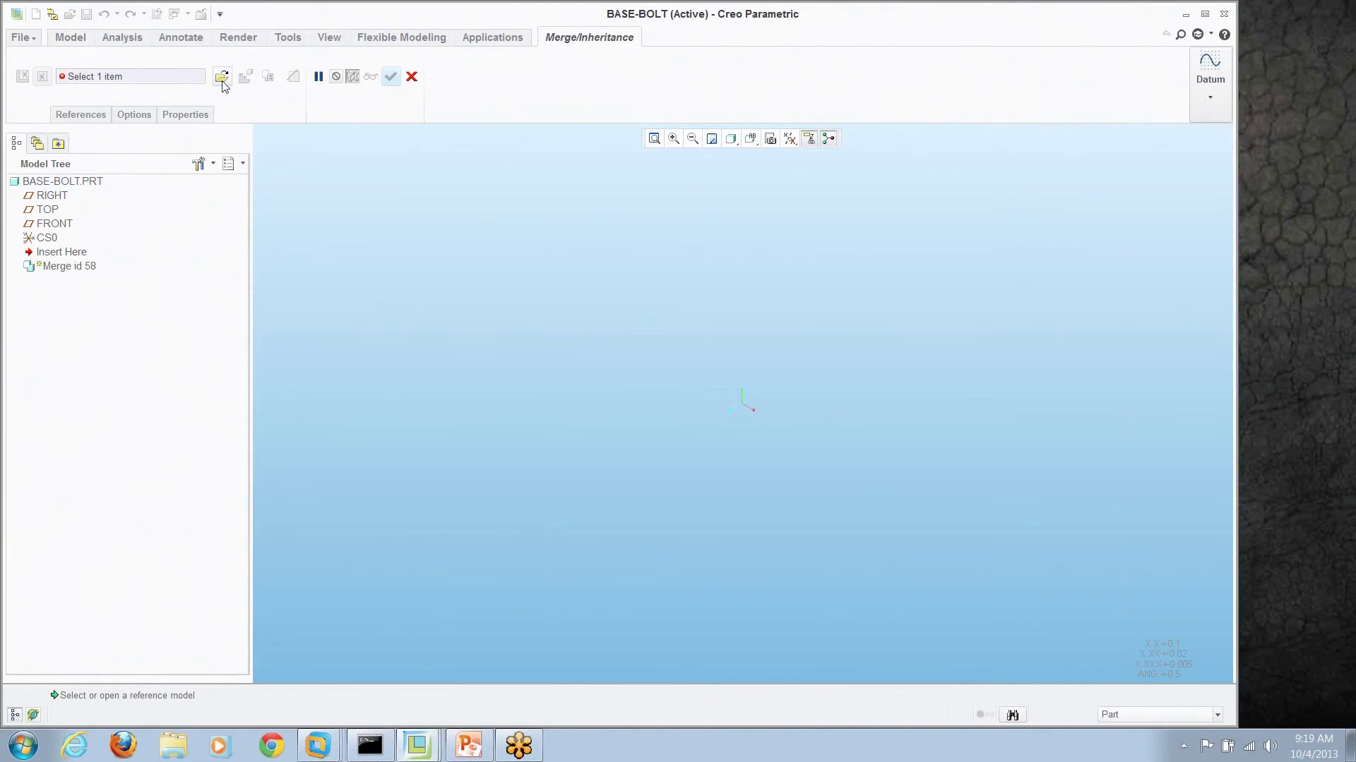
left_click(221, 77)
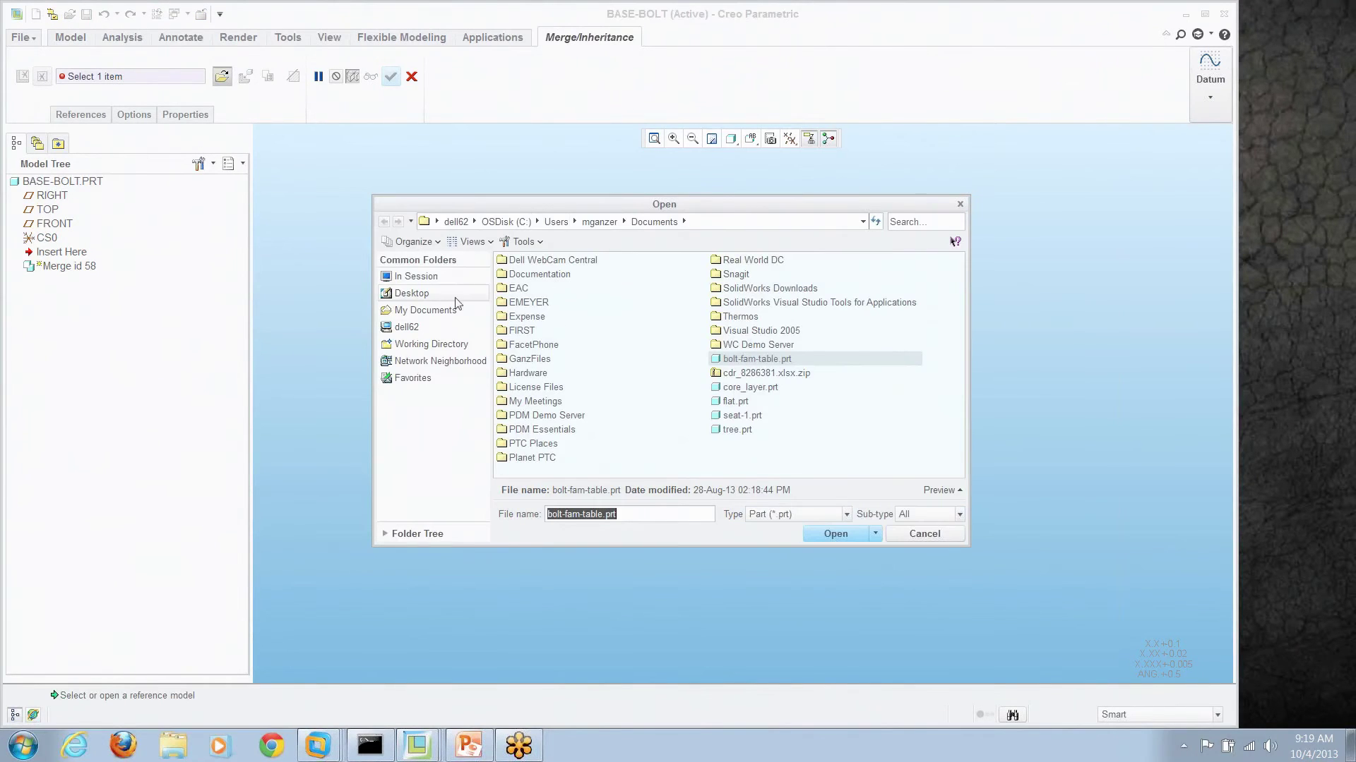
left_click(427, 278)
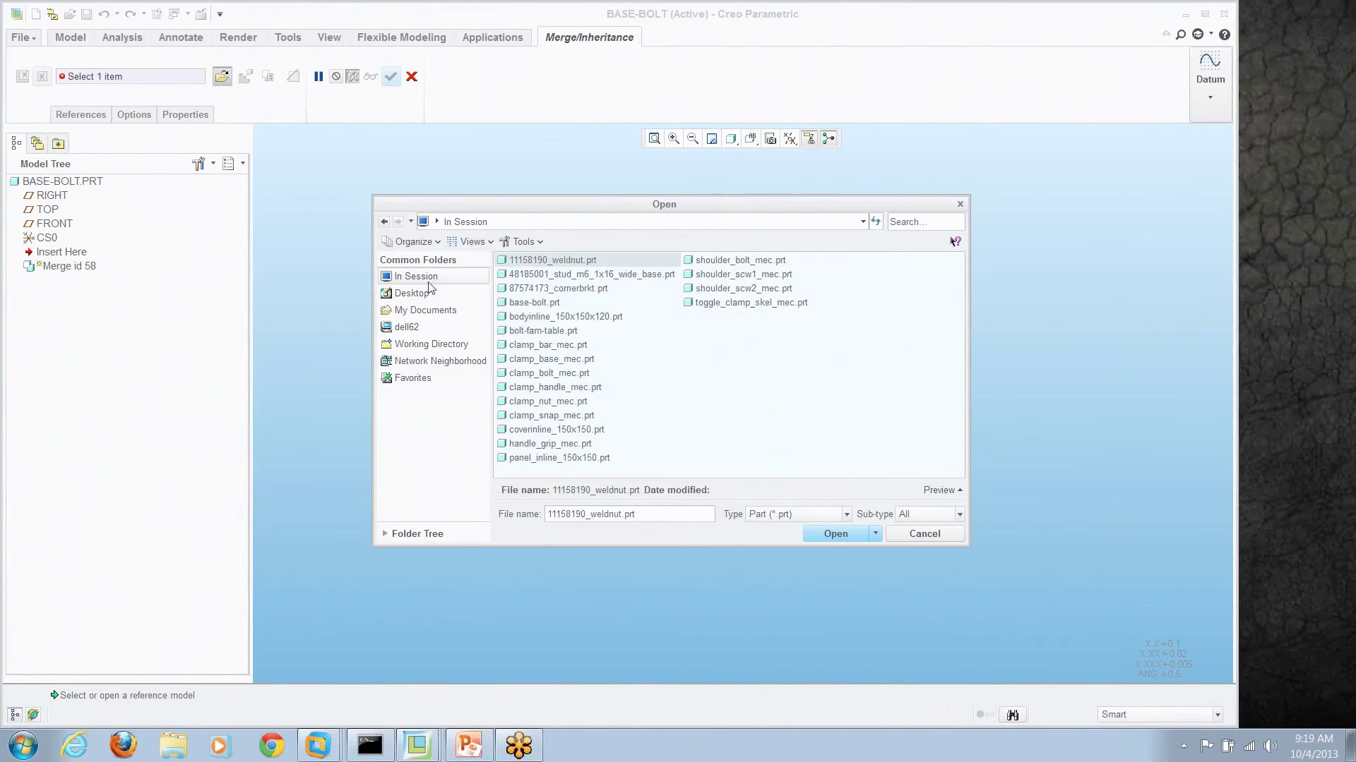
left_click(556, 332)
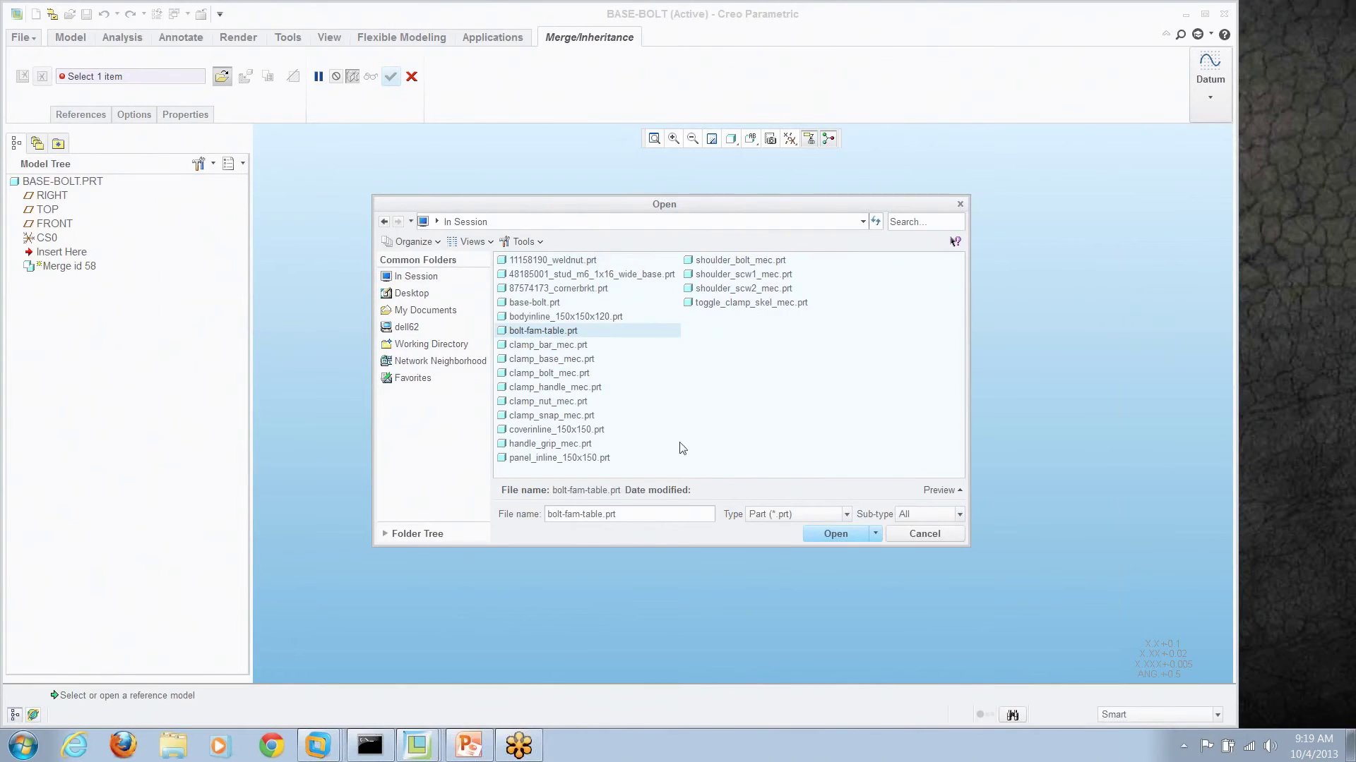
left_click(831, 535)
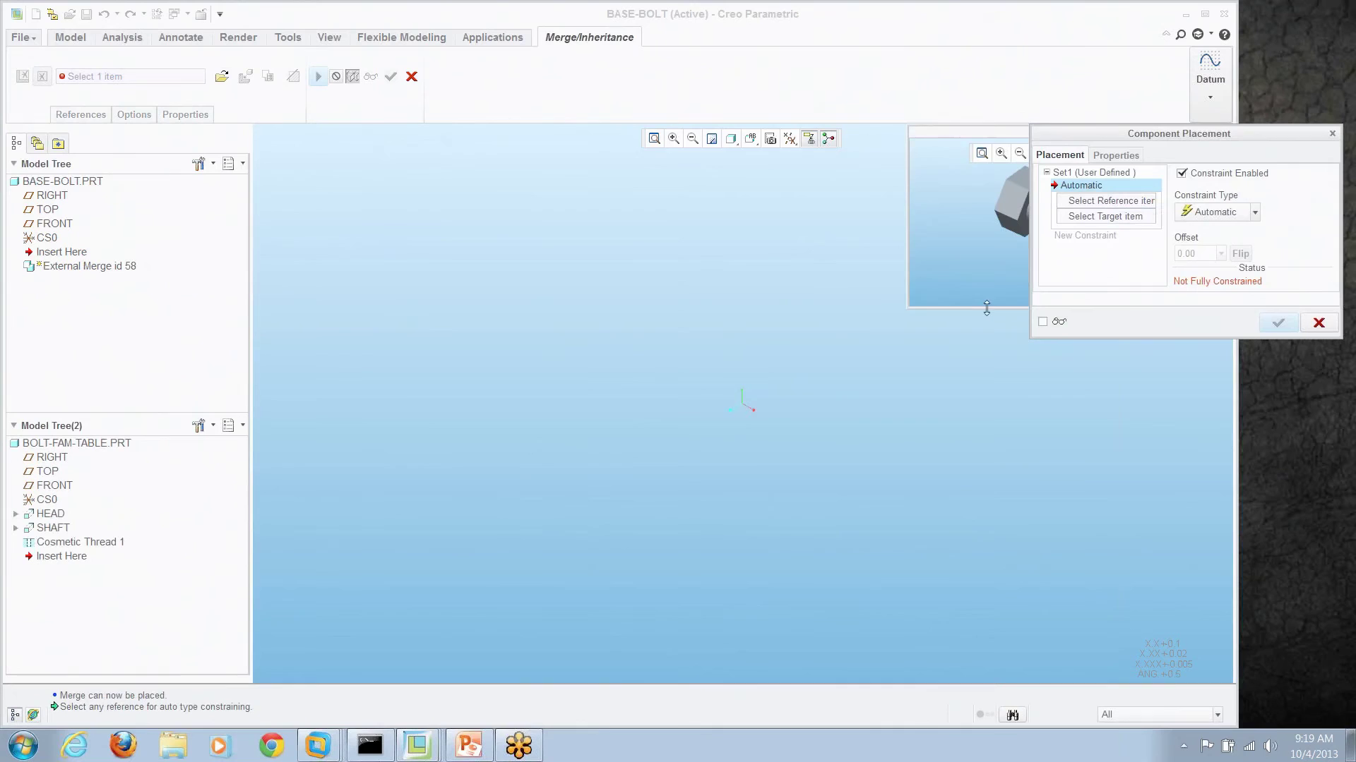
left_click(1255, 212)
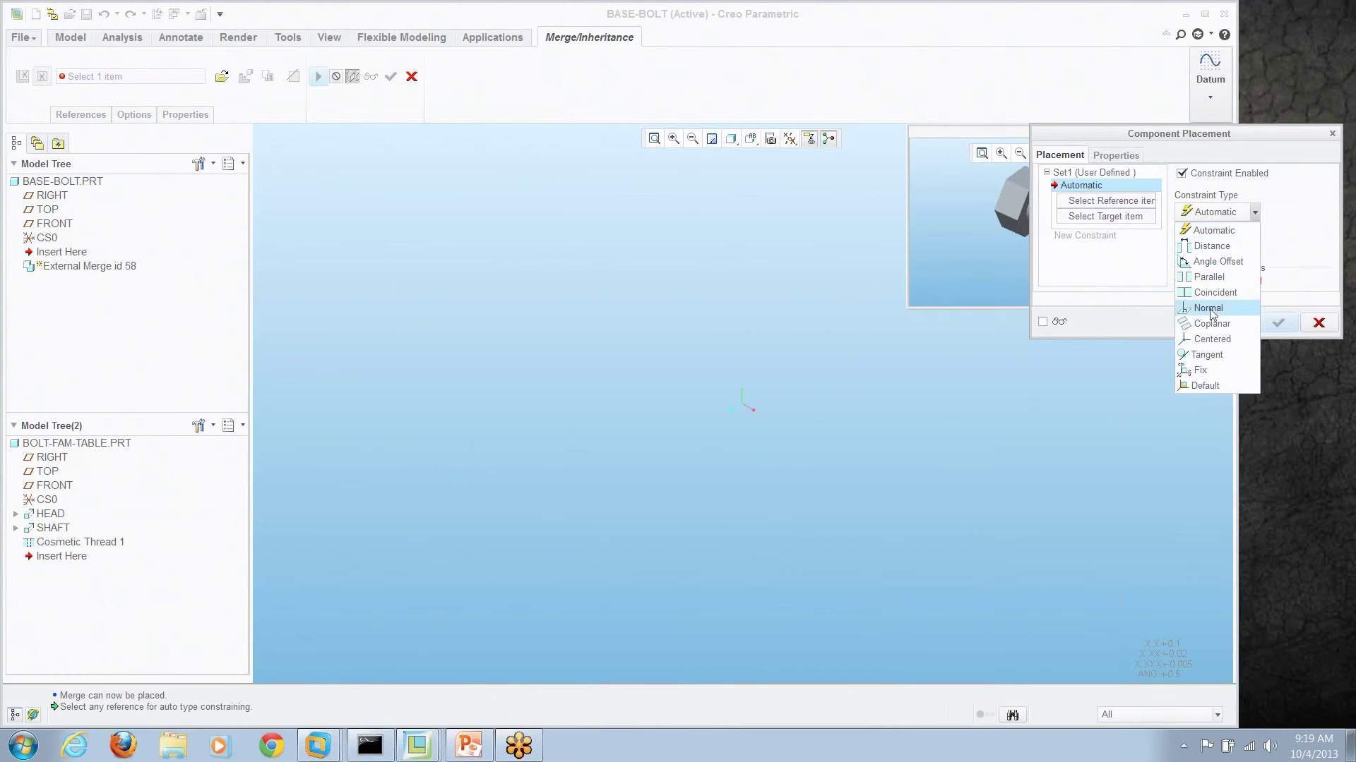
left_click(1215, 390)
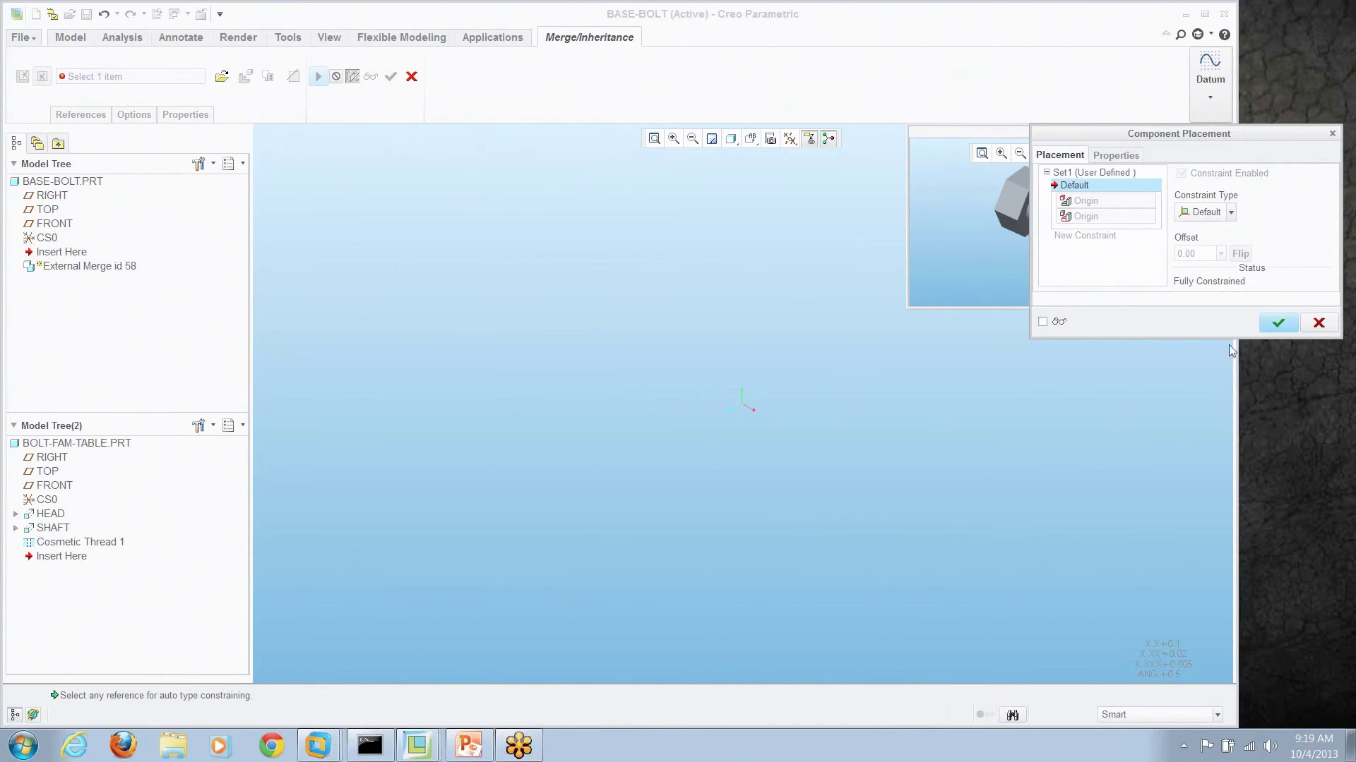
left_click(1278, 323)
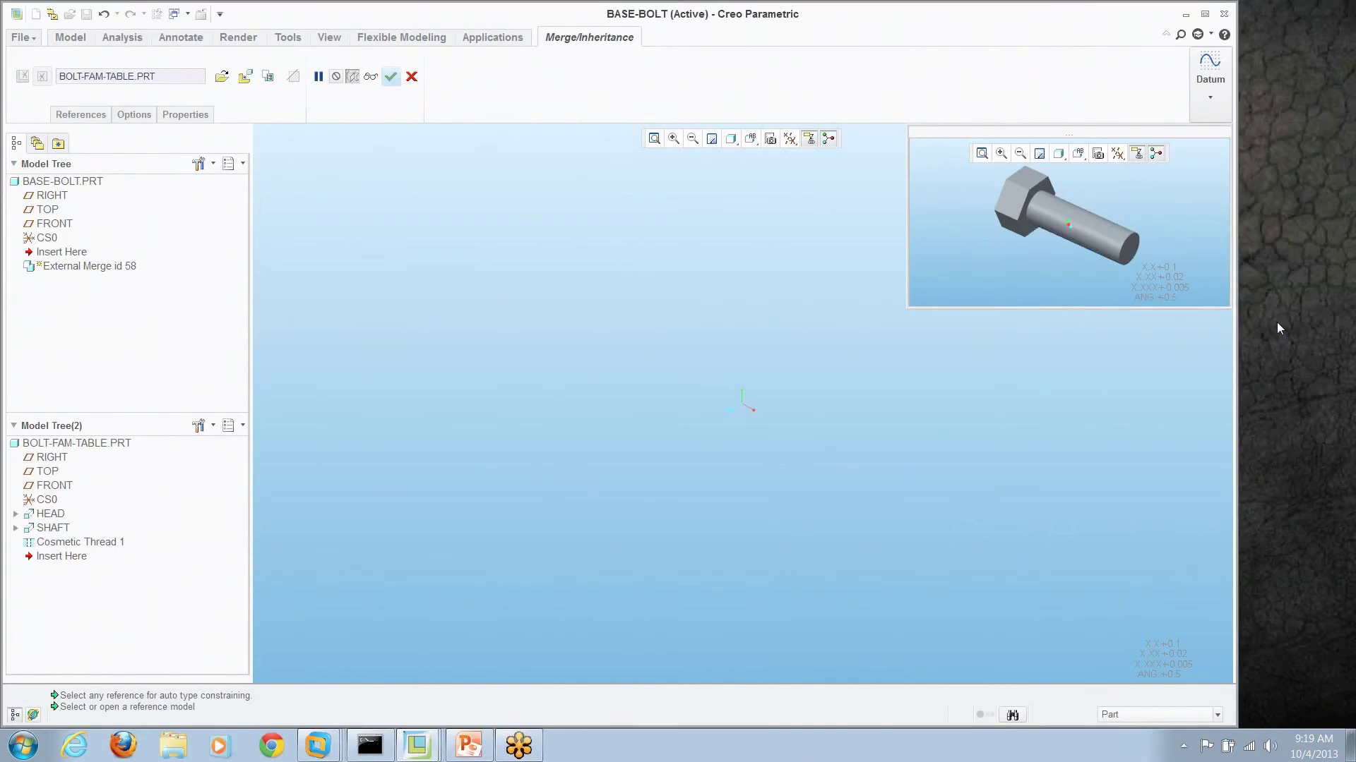
left_click(268, 76)
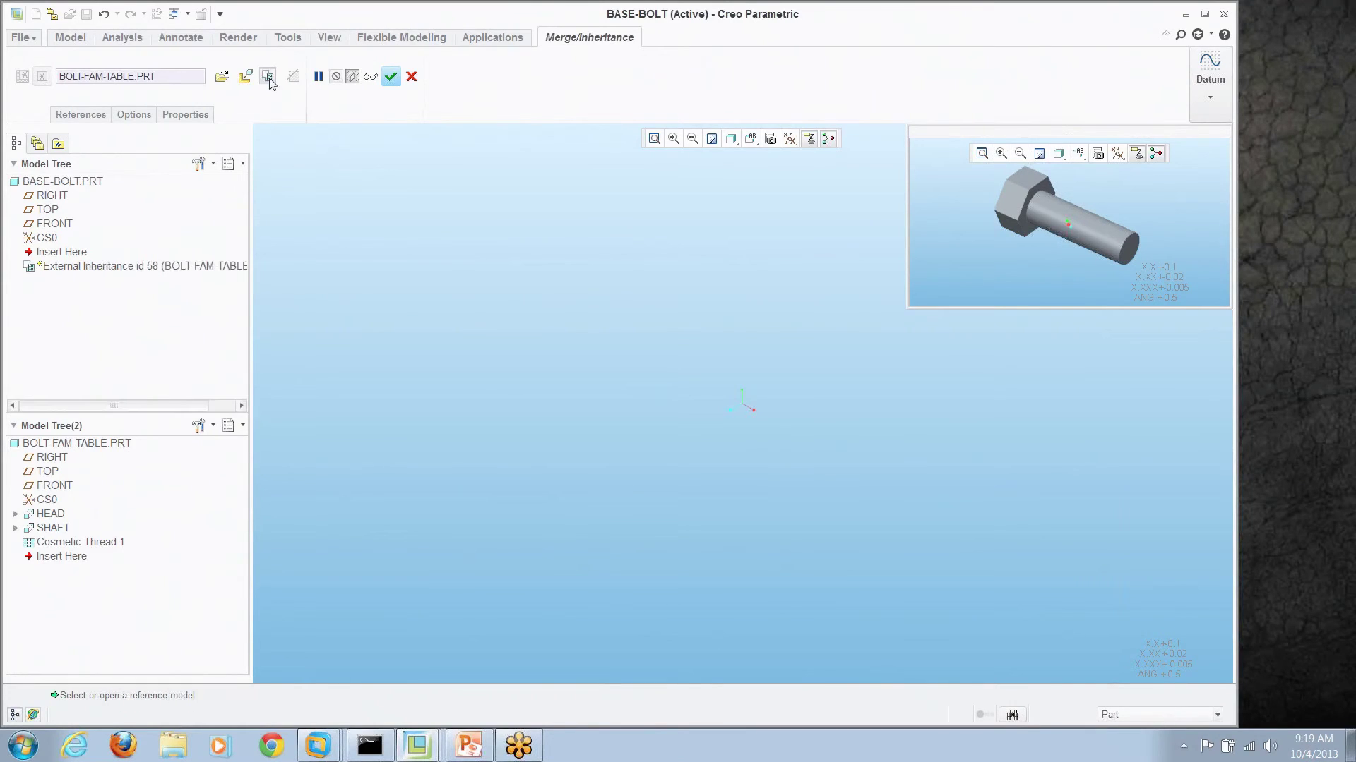
Step: Finish the inheritance feature and show the inherited SHAFT's dimensions for editing
left_click(392, 77)
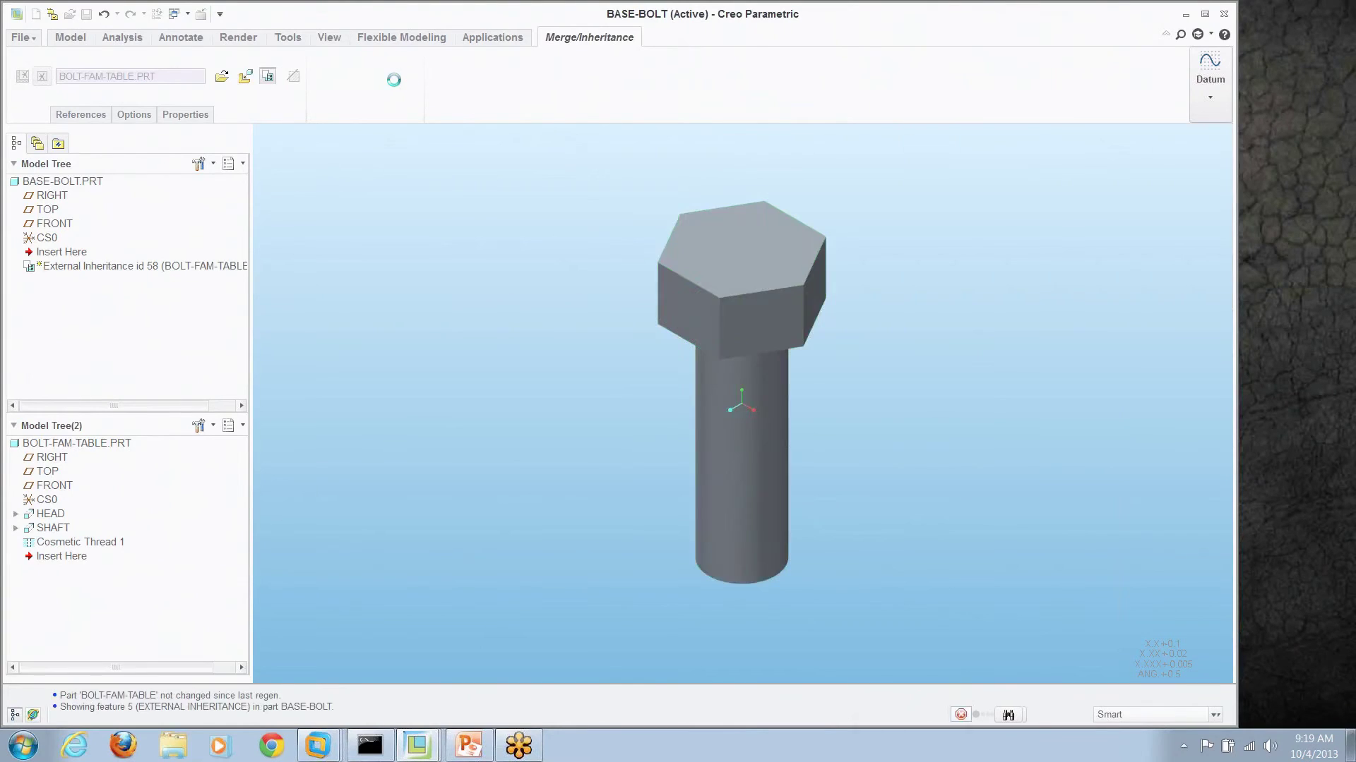
left_click(484, 393)
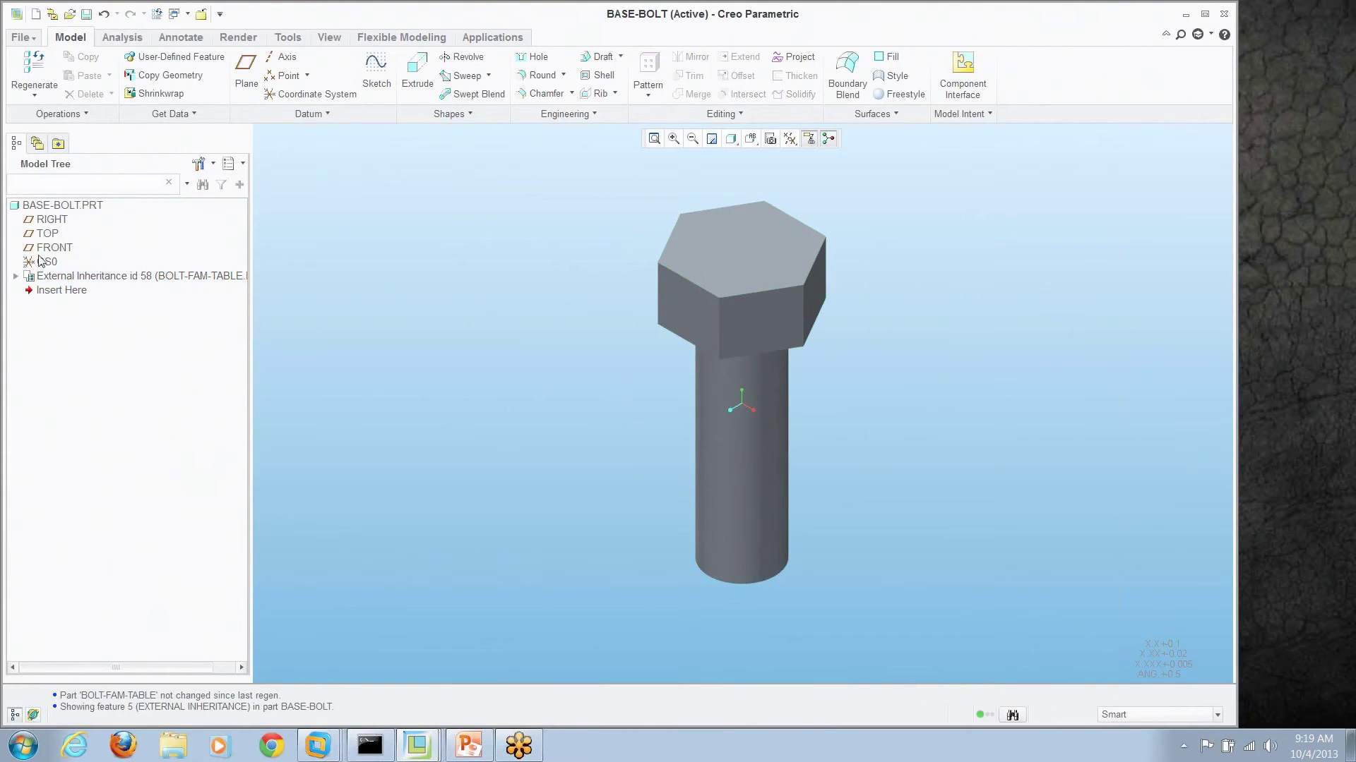
left_click(15, 278)
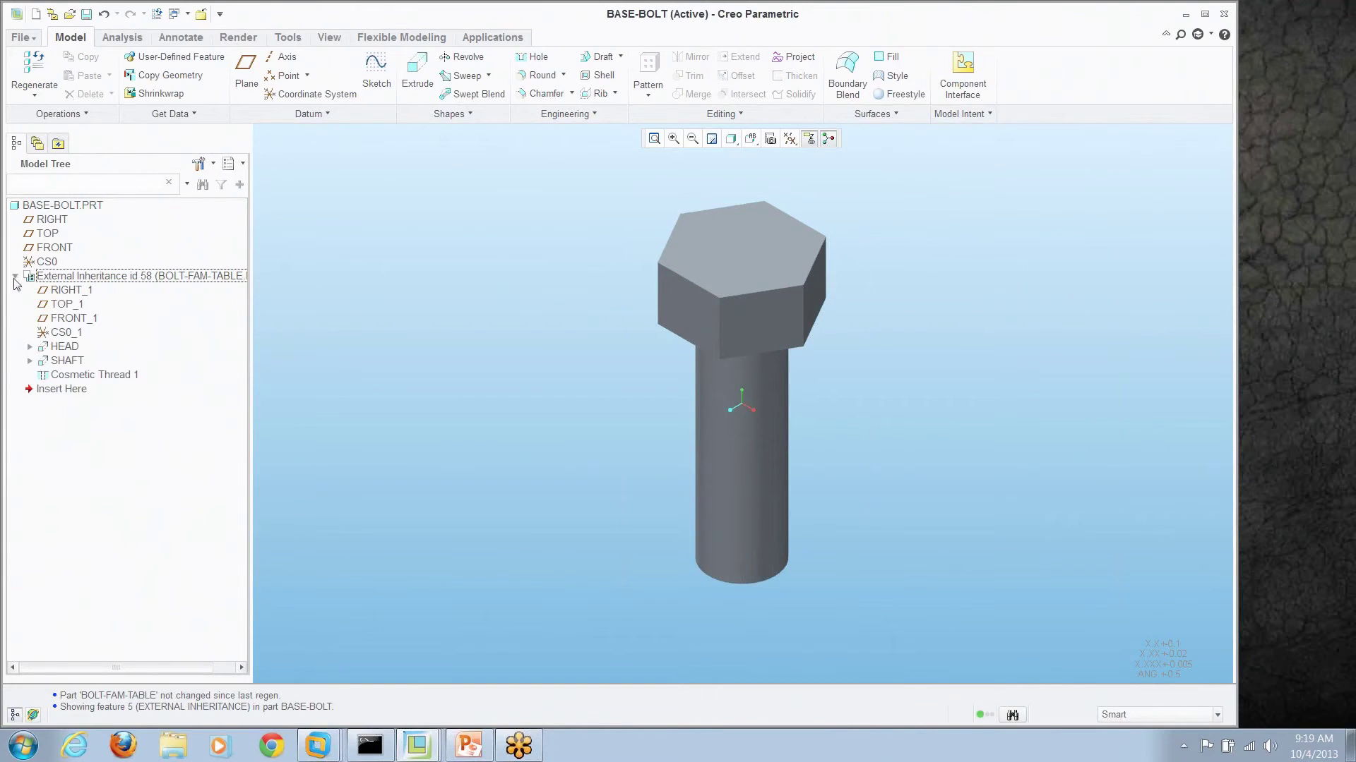
left_click(68, 360)
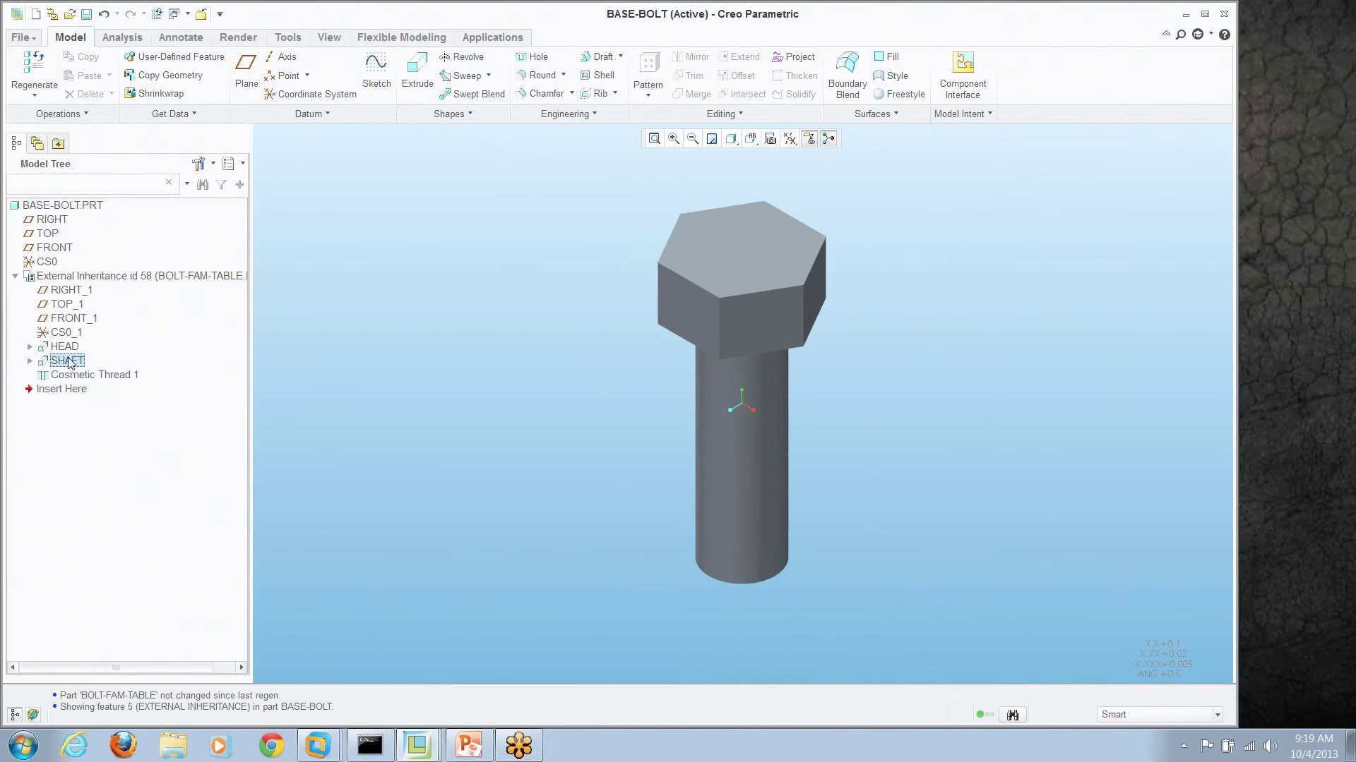
right_click(69, 360)
left_click(94, 389)
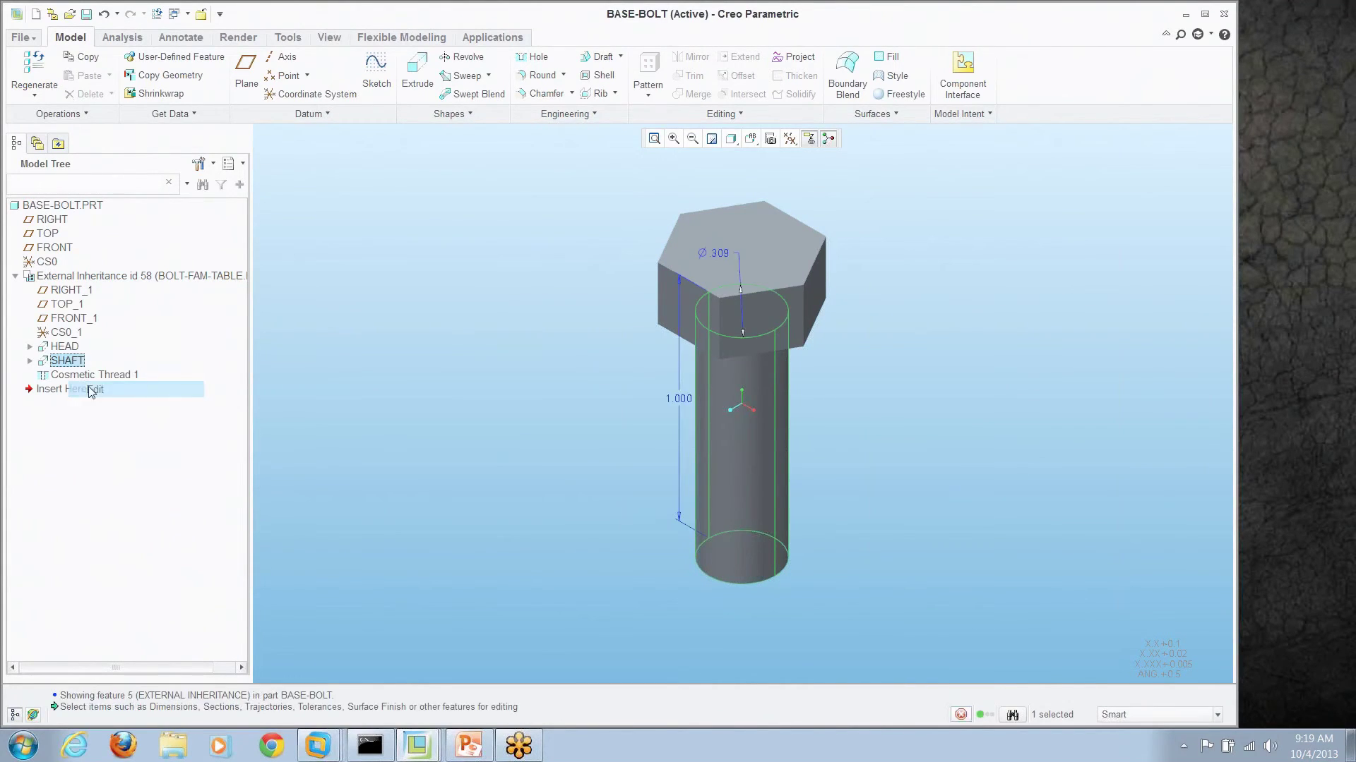
Step: Set the shaft length to .750 and diameter to .375, then regenerate
left_click(679, 401)
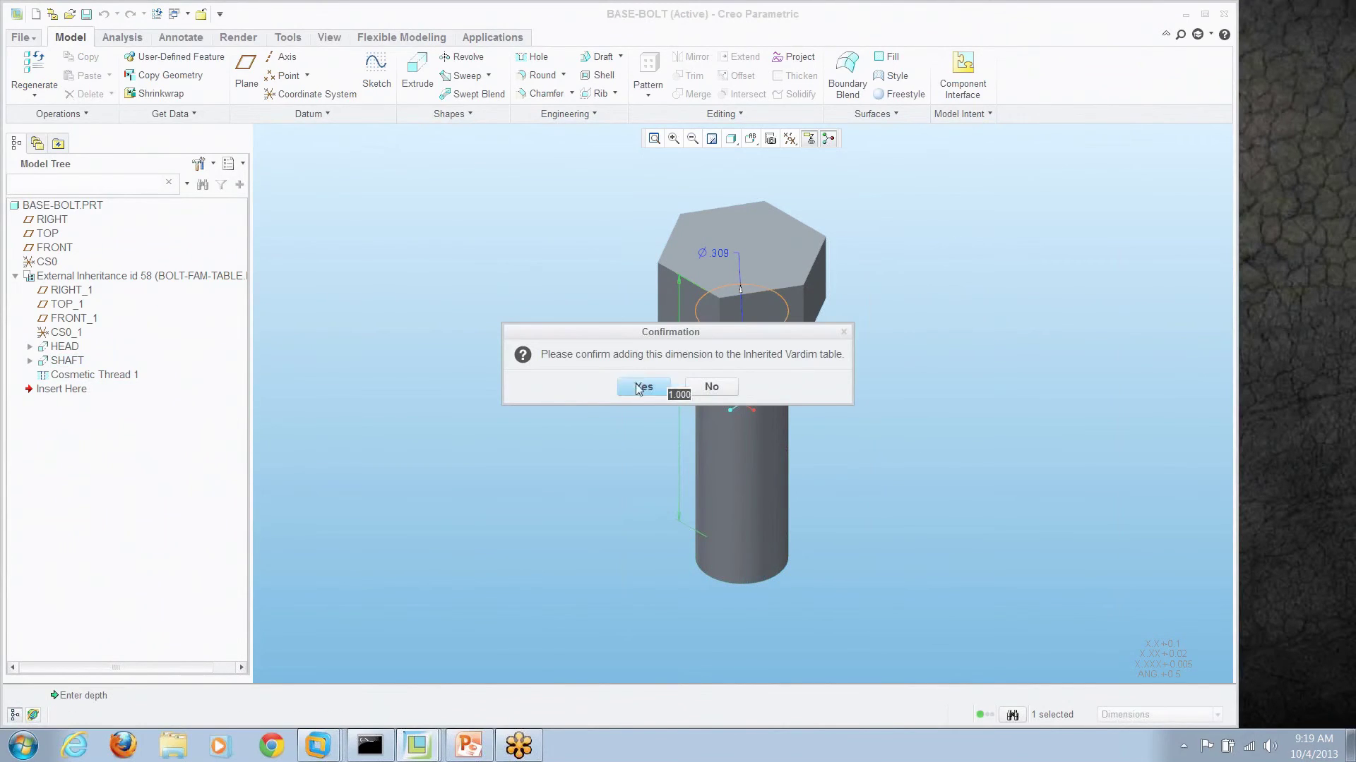
left_click(639, 387)
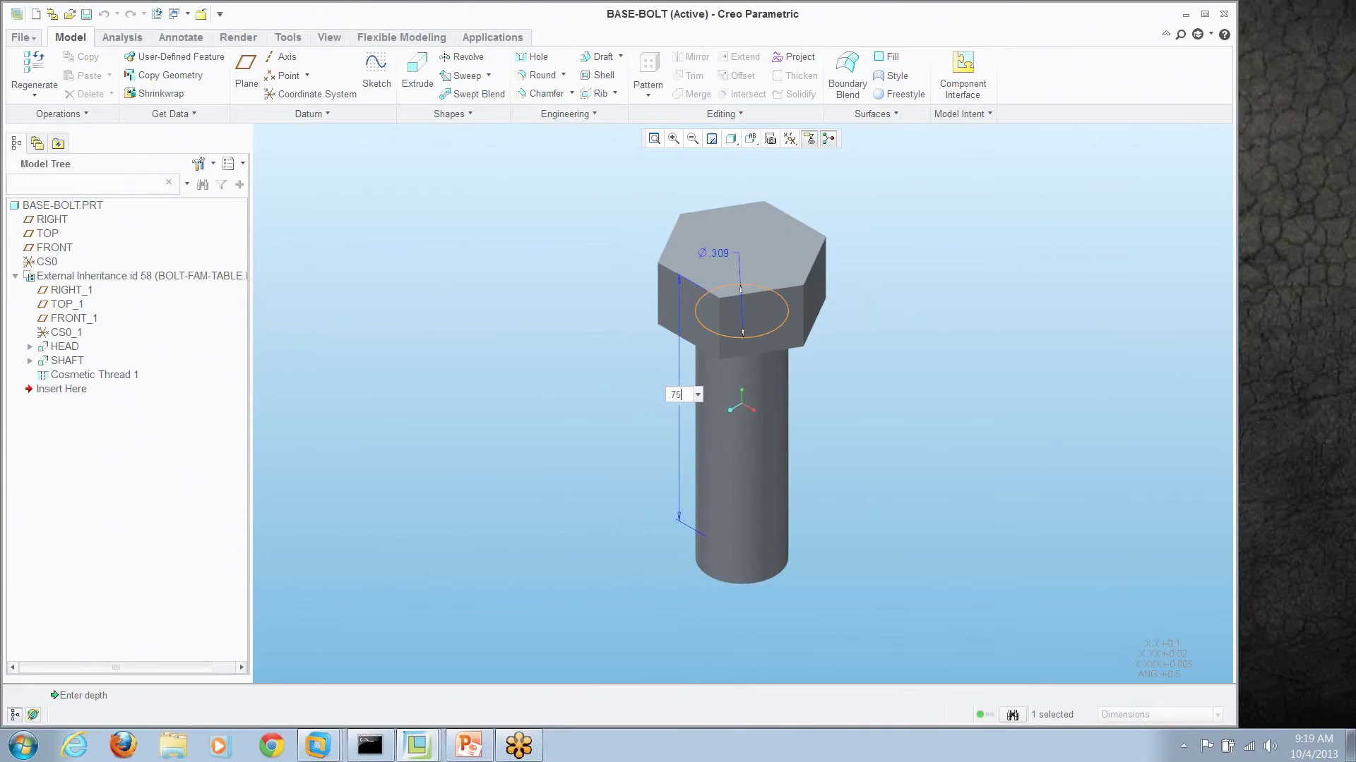
type(".75")
key("Return")
middle_click_drag(539, 454, 617, 384)
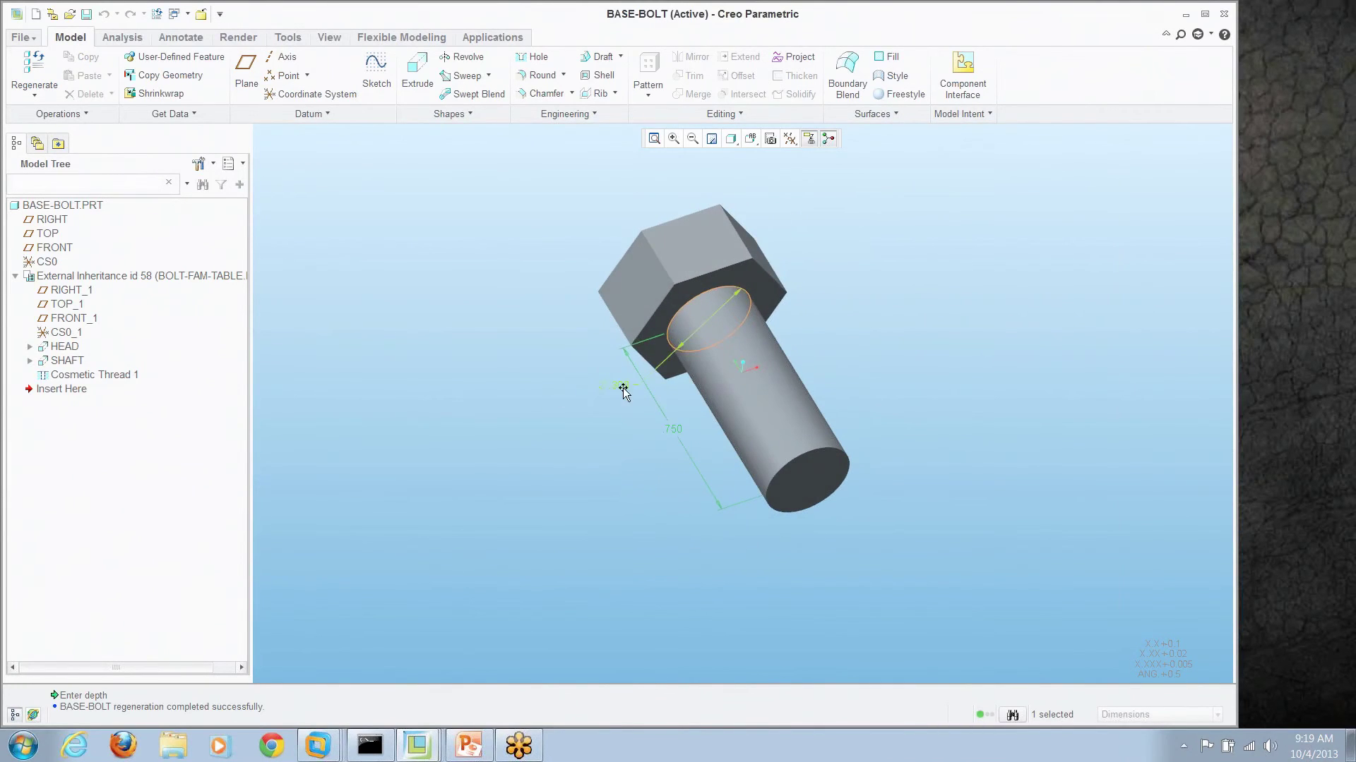
double_click(621, 387)
left_click(633, 387)
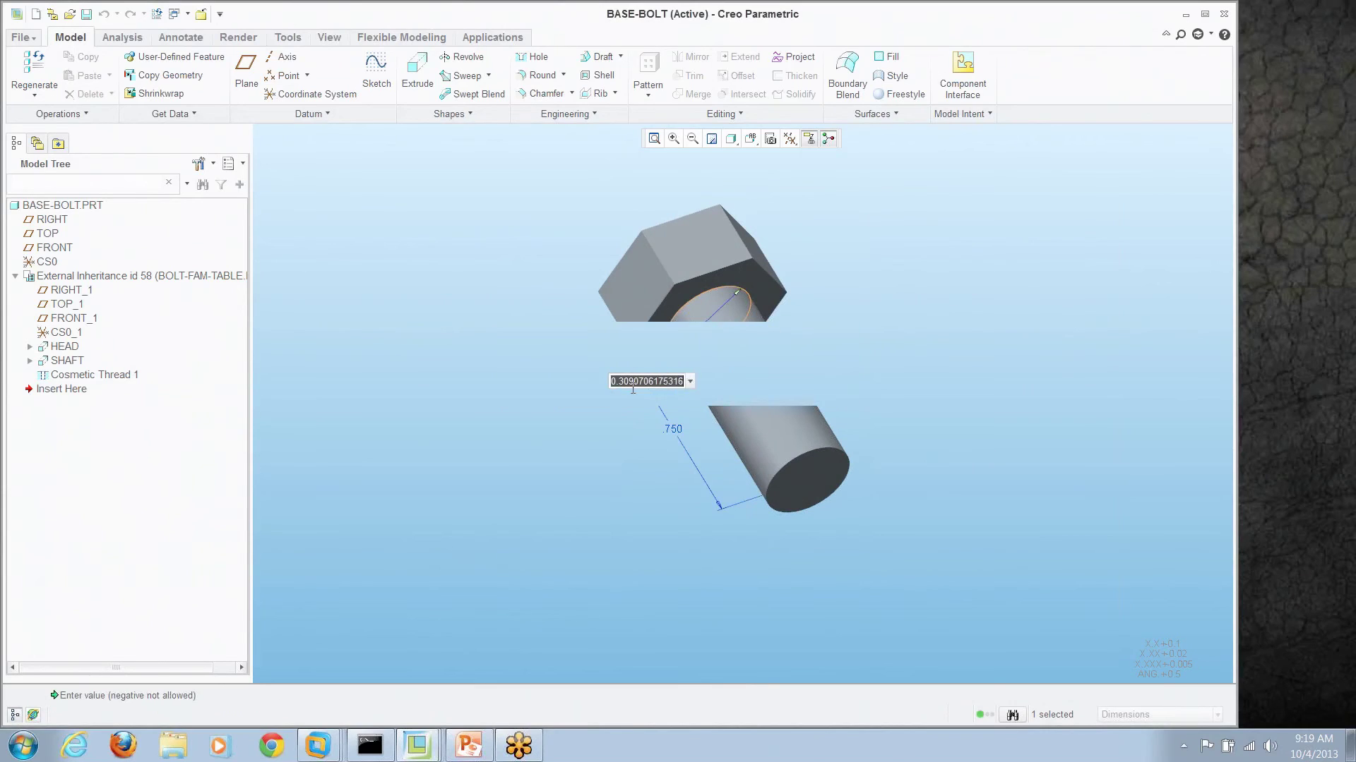
type(".375")
key("Return")
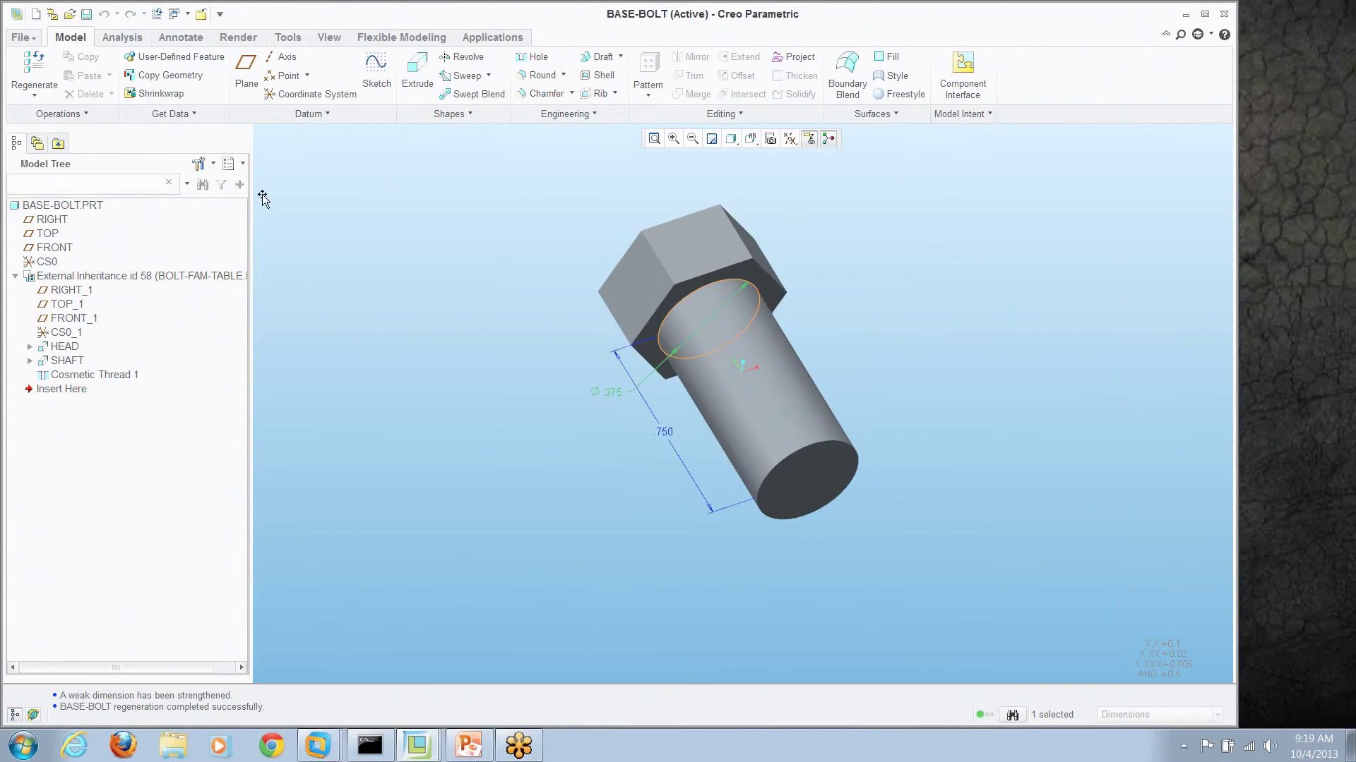
left_click(31, 67)
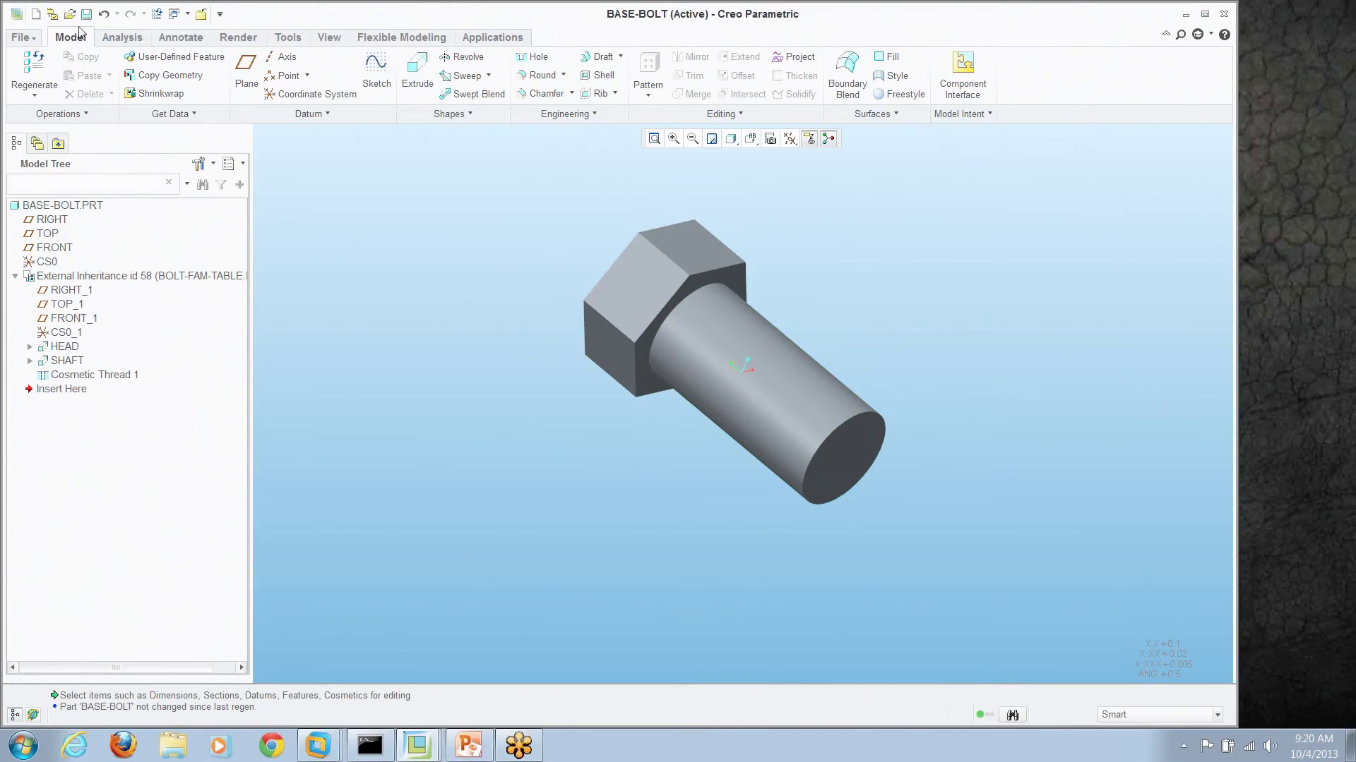
Step: Switch to the BOLT-FAM-TABLE.PRT window, then to the TOGGLE_MECHANISM.ASM window
left_click(188, 14)
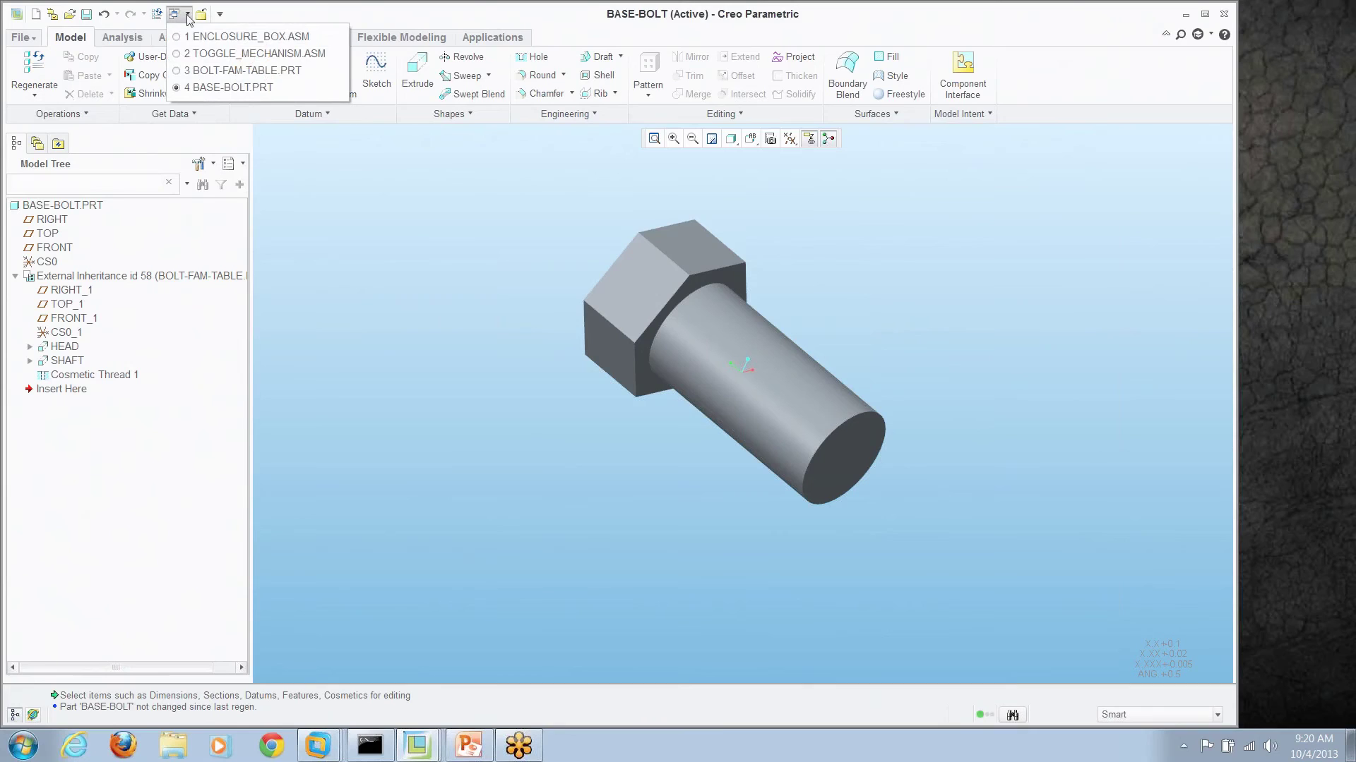
left_click(190, 70)
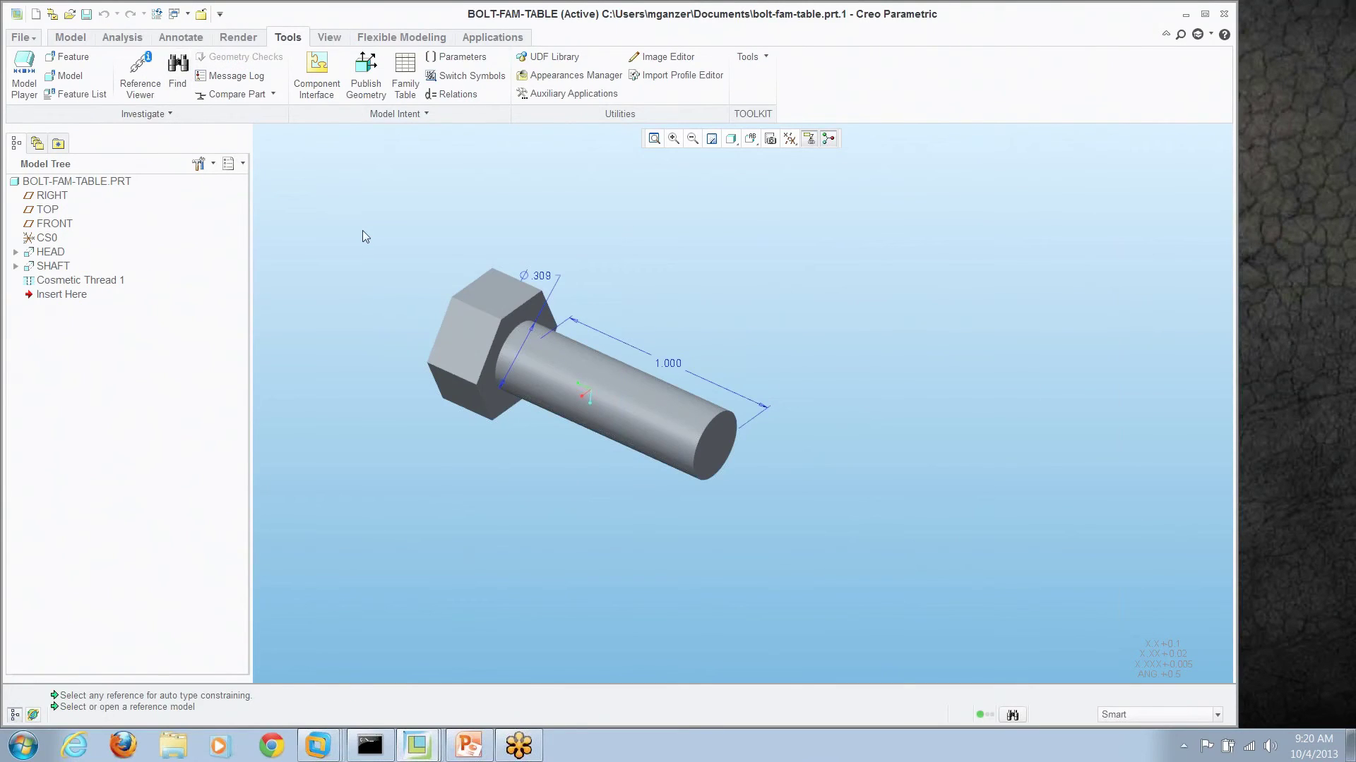
left_click(188, 14)
left_click(226, 53)
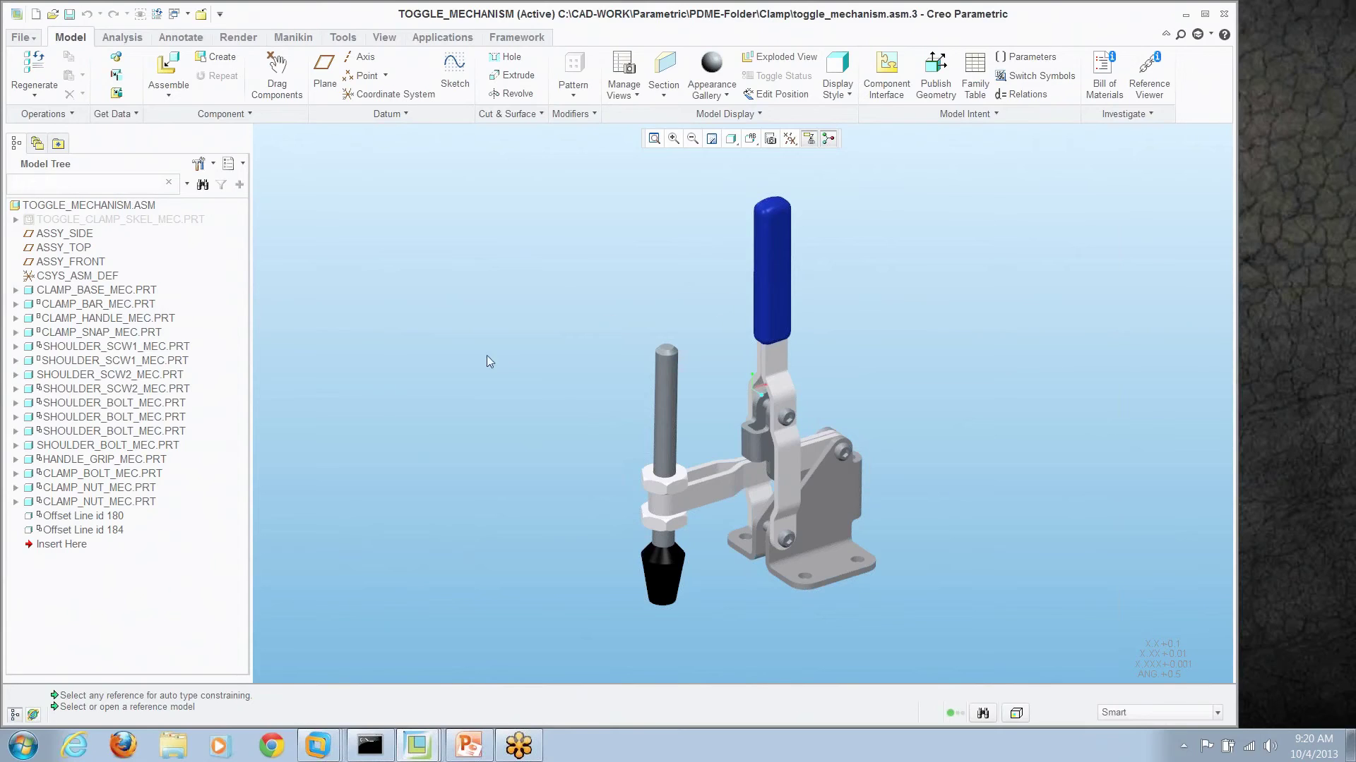
Step: In the Drag dialog, capture the clamp's current pose as a snapshot named Closed
middle_click_drag(486, 355, 478, 360, "shift")
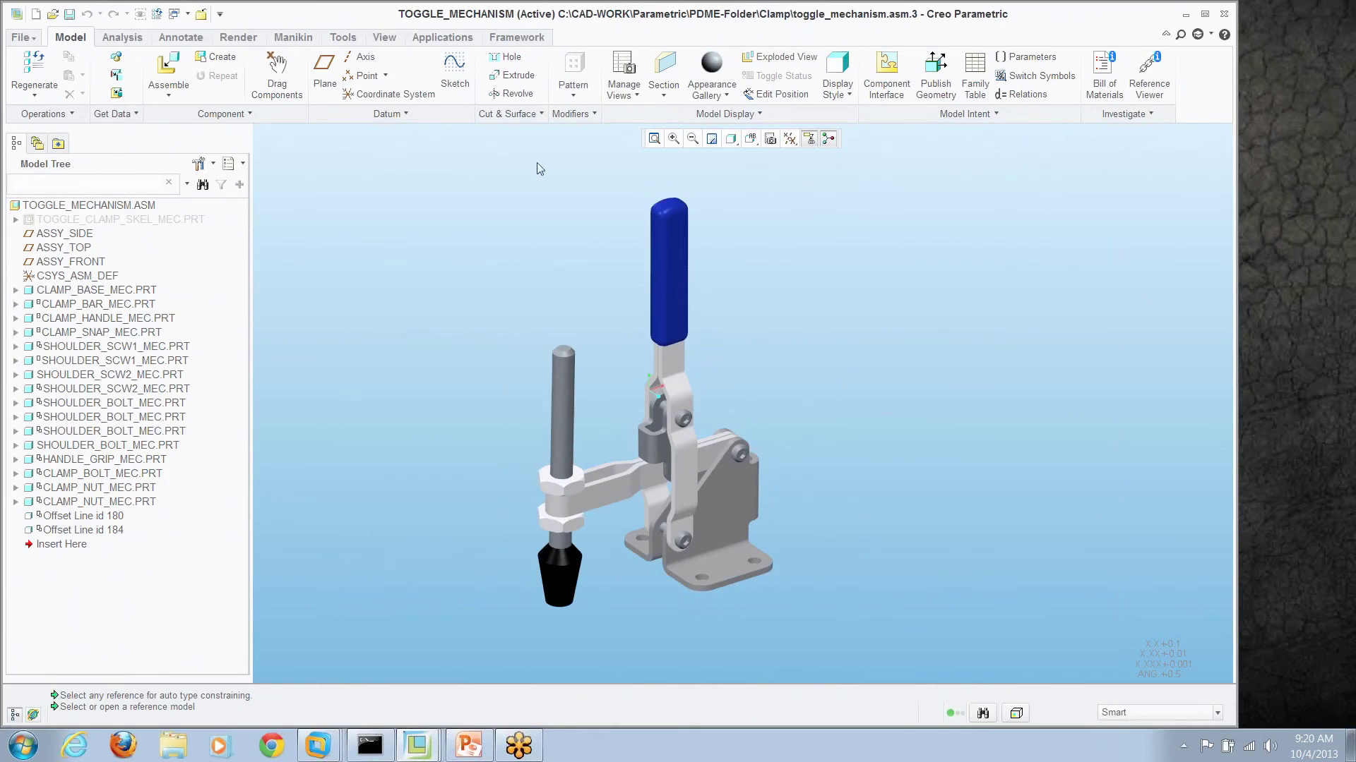
left_click(278, 70)
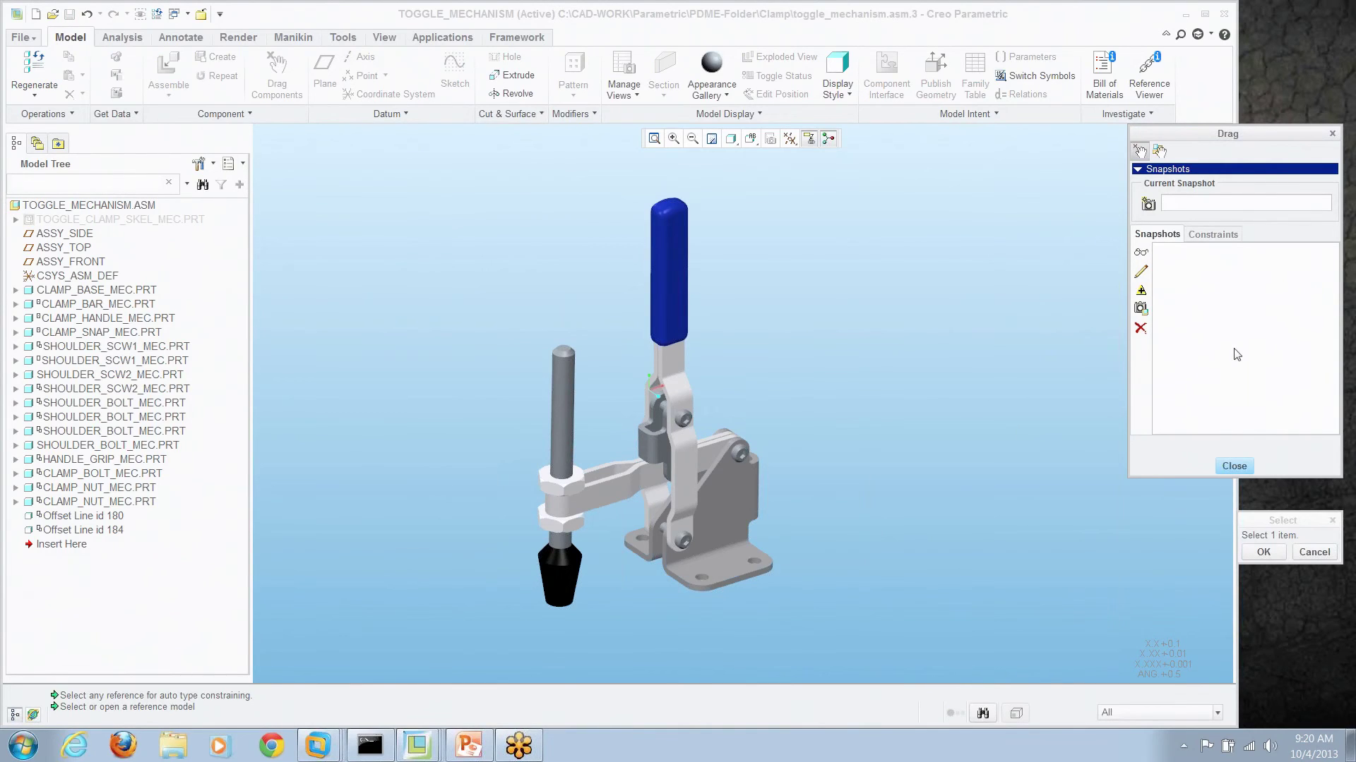
left_click(1148, 204)
double_click(1192, 204)
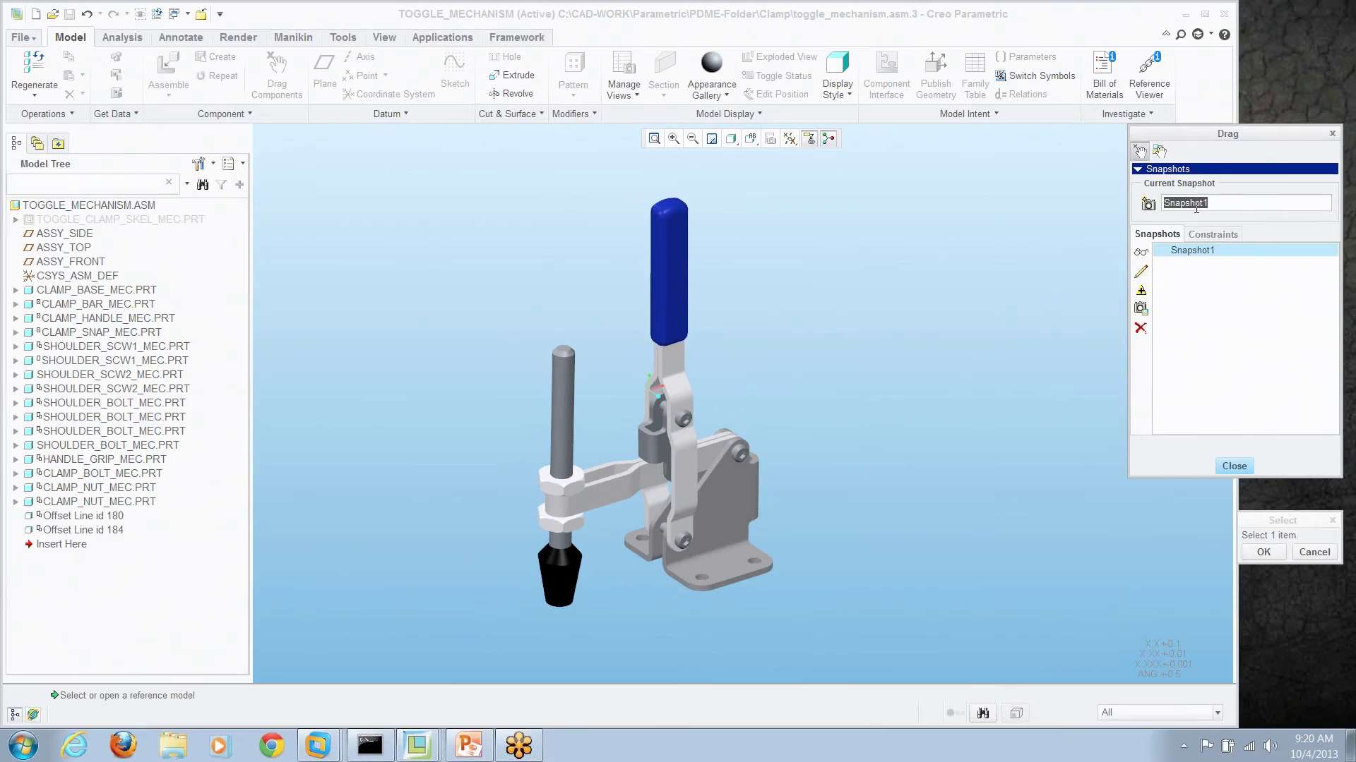
type("Closed")
key("Return")
Step: Swing the clamp handle open and capture that pose as a snapshot named Open
left_click(685, 363)
left_click(696, 359)
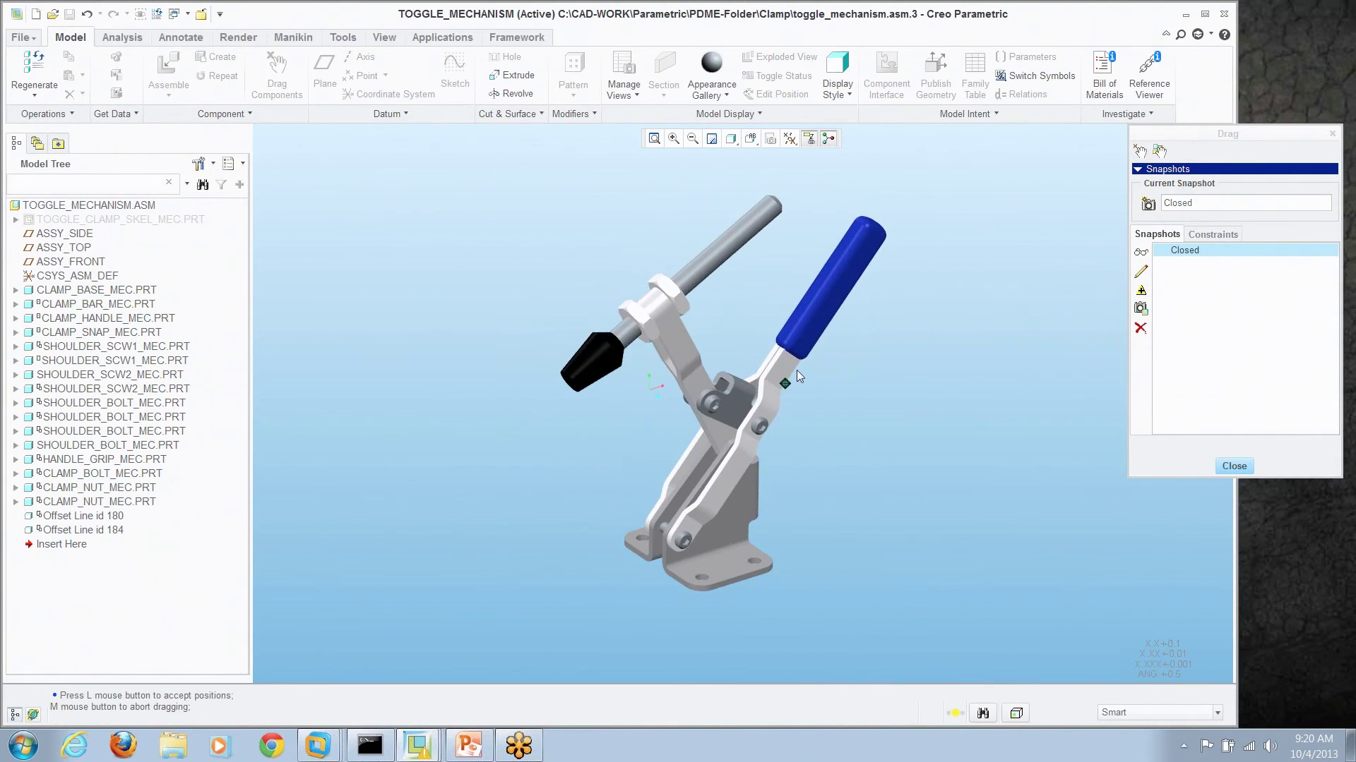
left_click(798, 371)
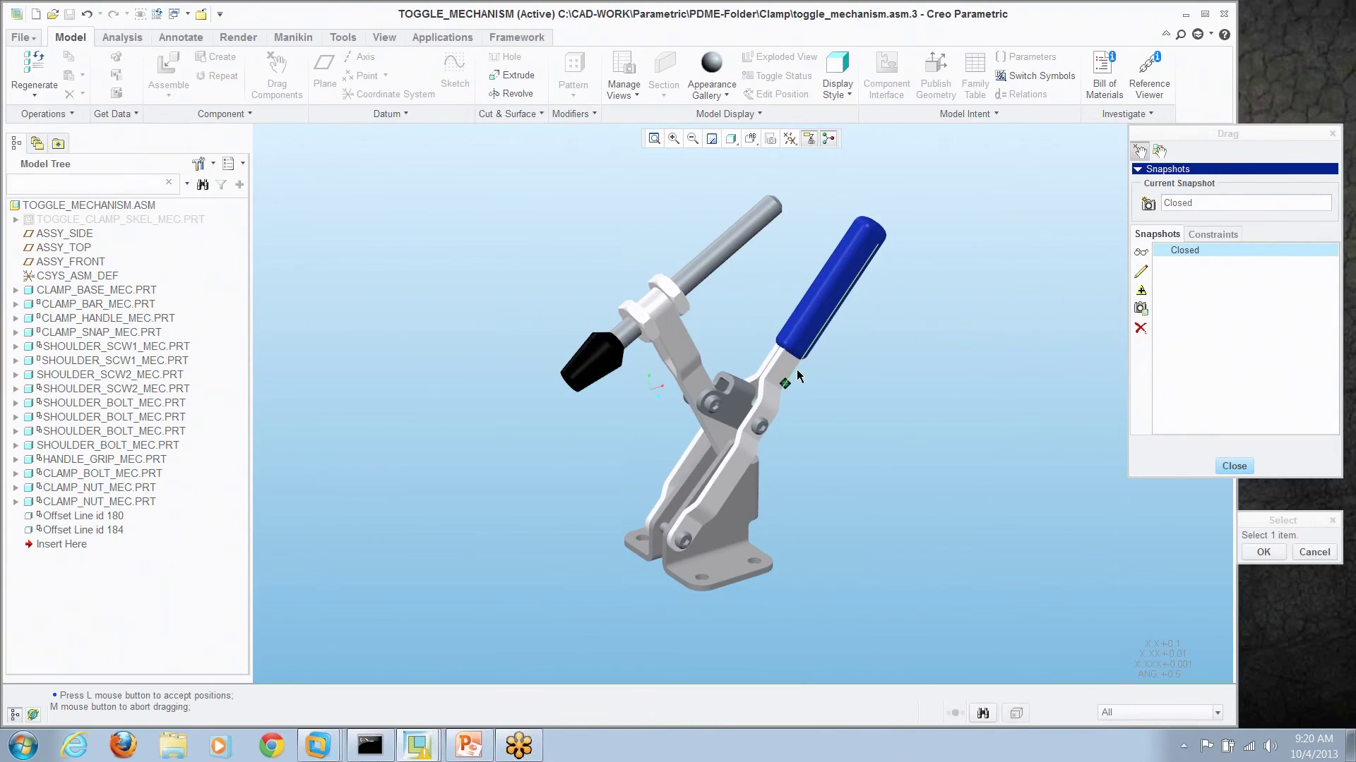
left_click(1148, 204)
double_click(1183, 203)
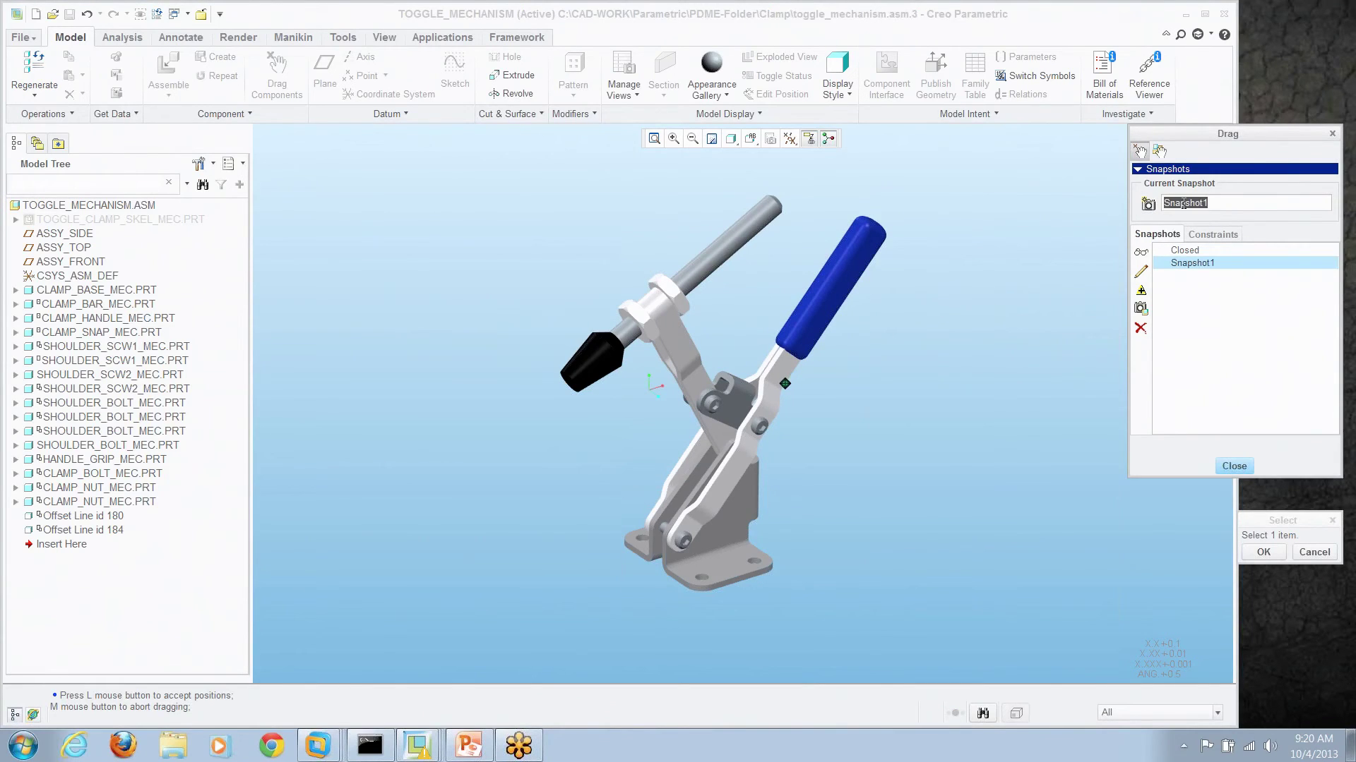
type("Open")
key("Return")
Step: Make the Closed and Open snapshots available in drawings and close the dialog
left_click(1176, 251)
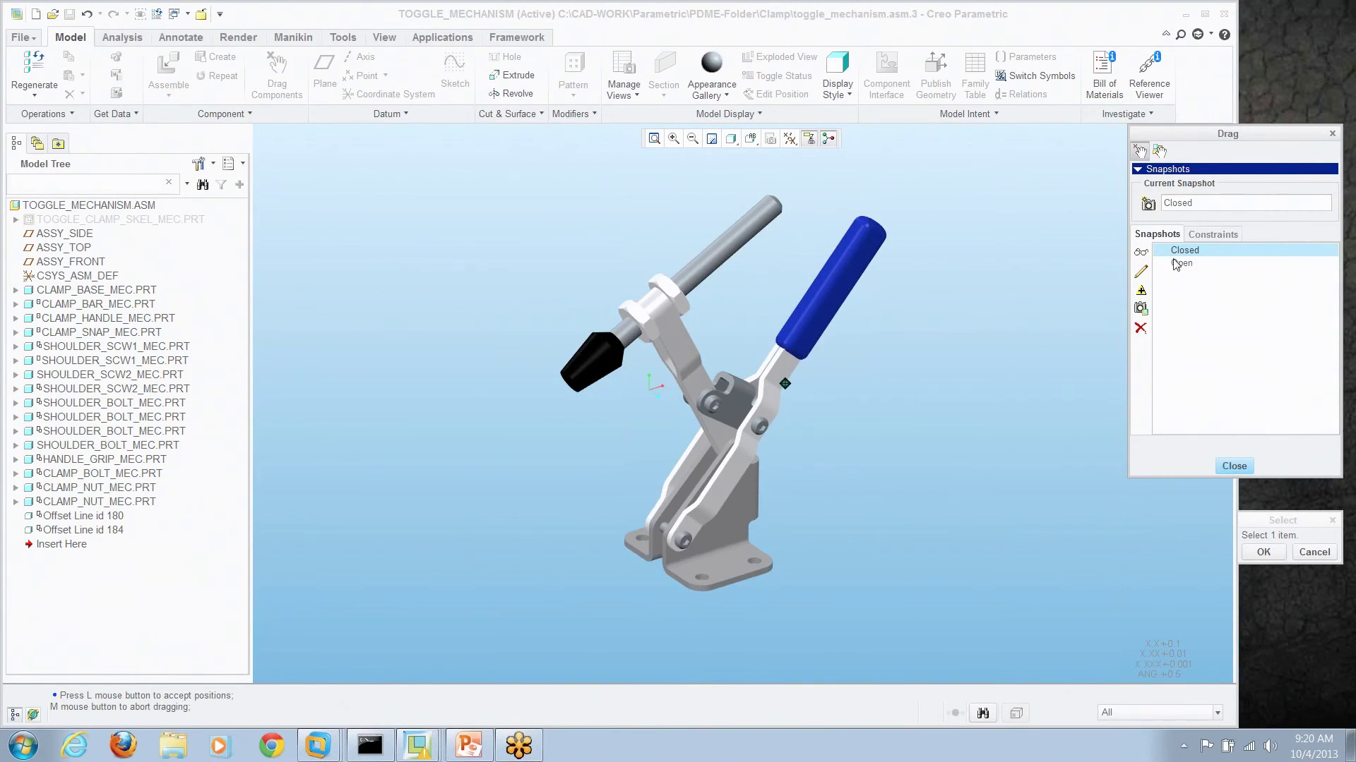
left_click(1144, 311)
left_click(1181, 263)
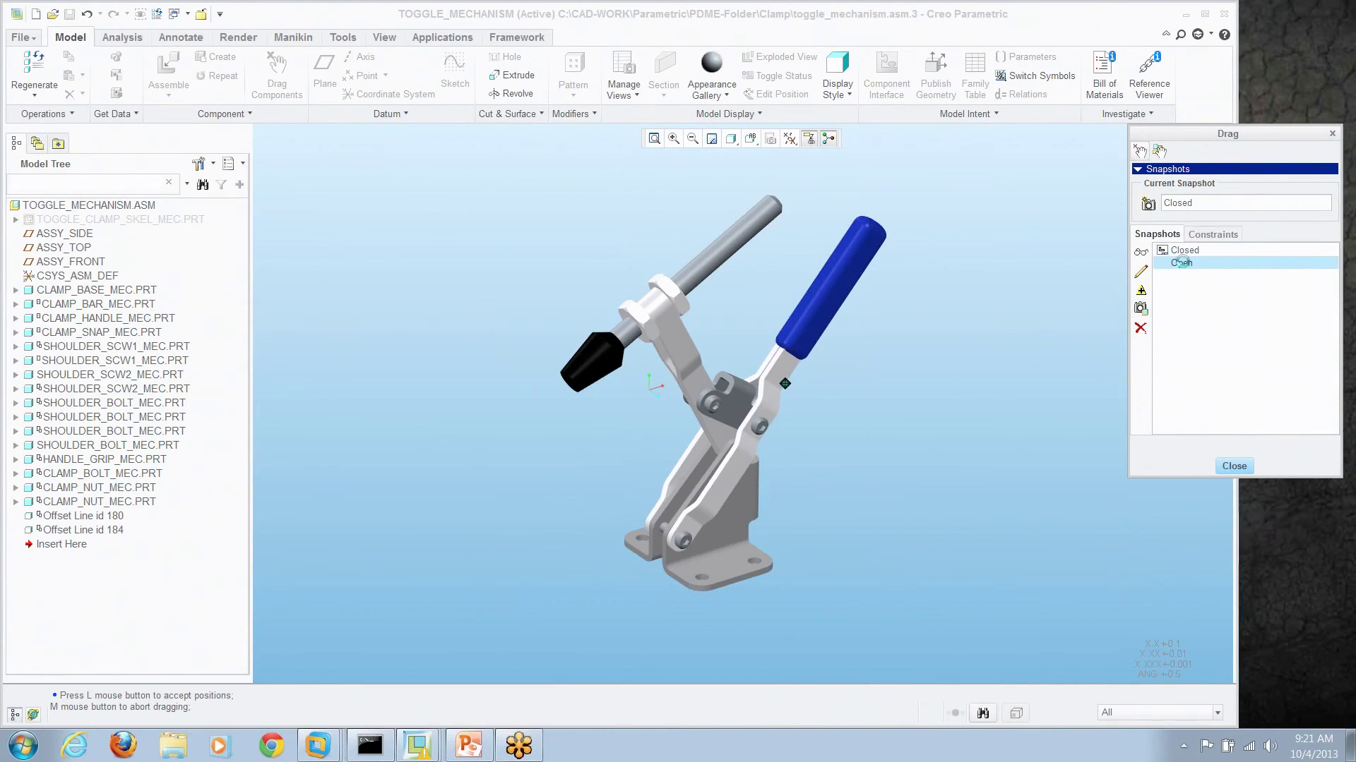
left_click(1142, 308)
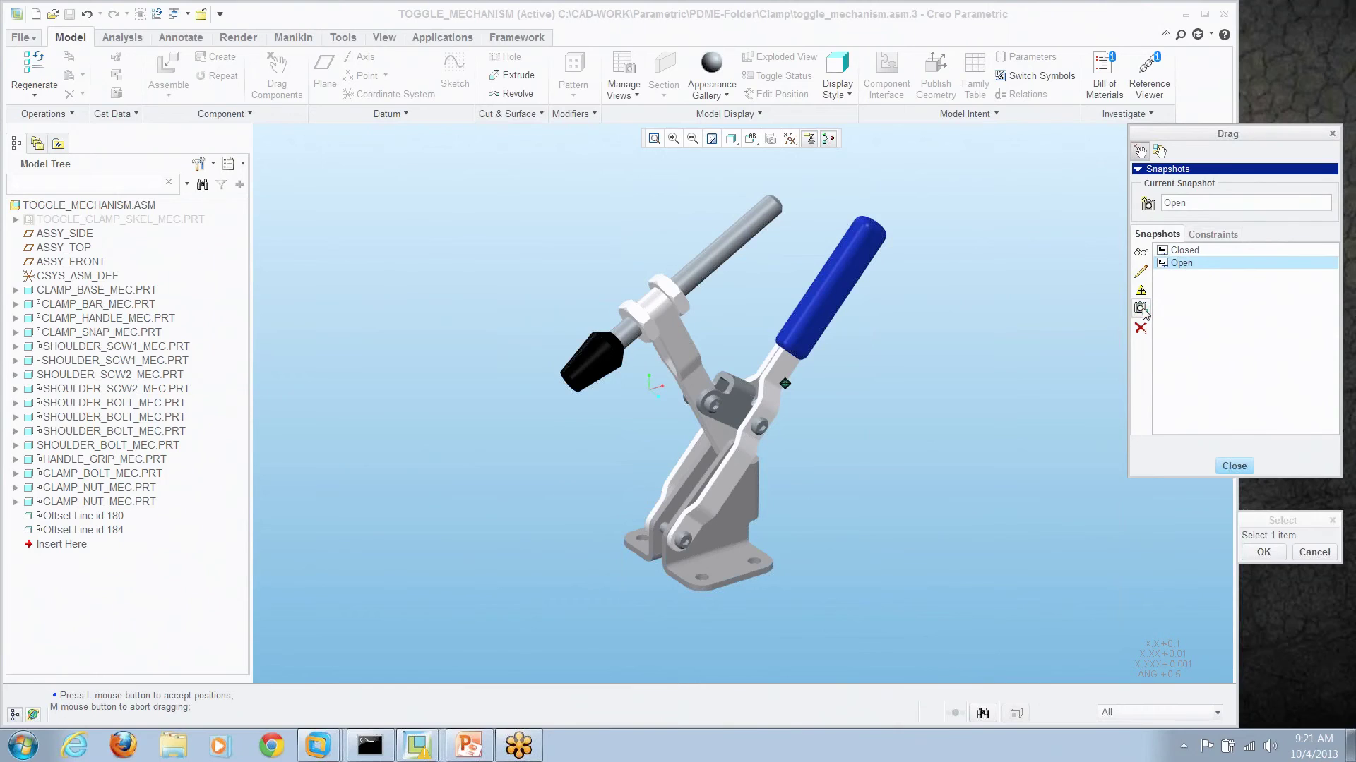
left_click(1262, 554)
left_click(1234, 466)
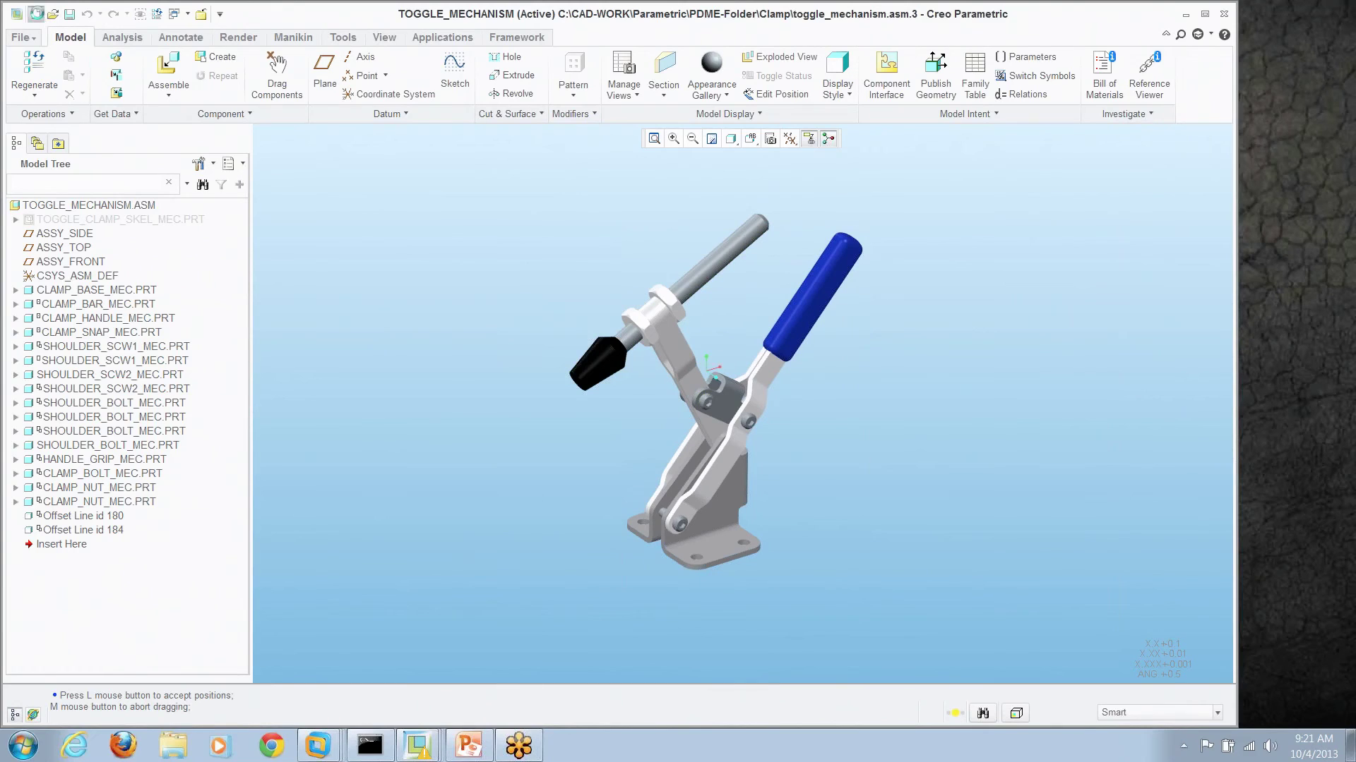
Step: Create the empty drawing 'toggle' on a landscape standard B-size sheet
left_click(35, 14)
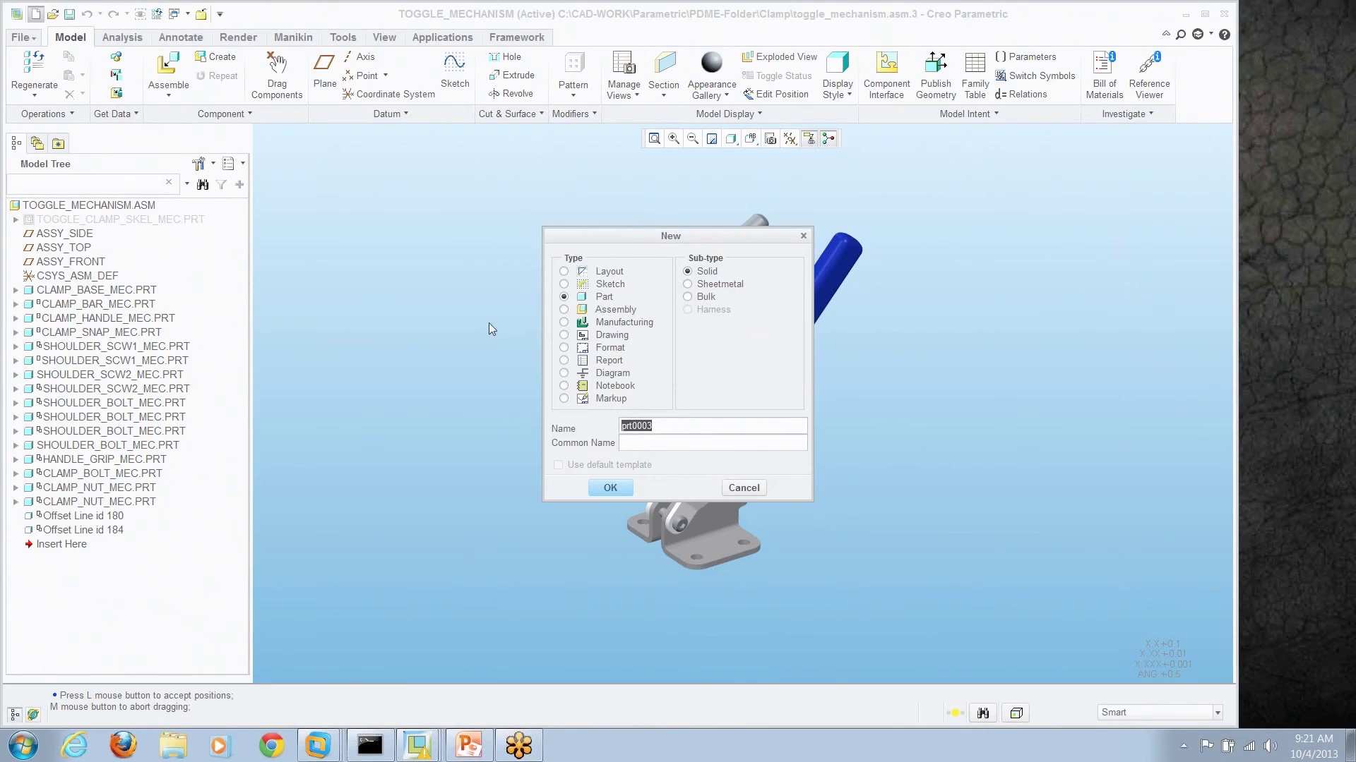
left_click(564, 336)
type("toggle")
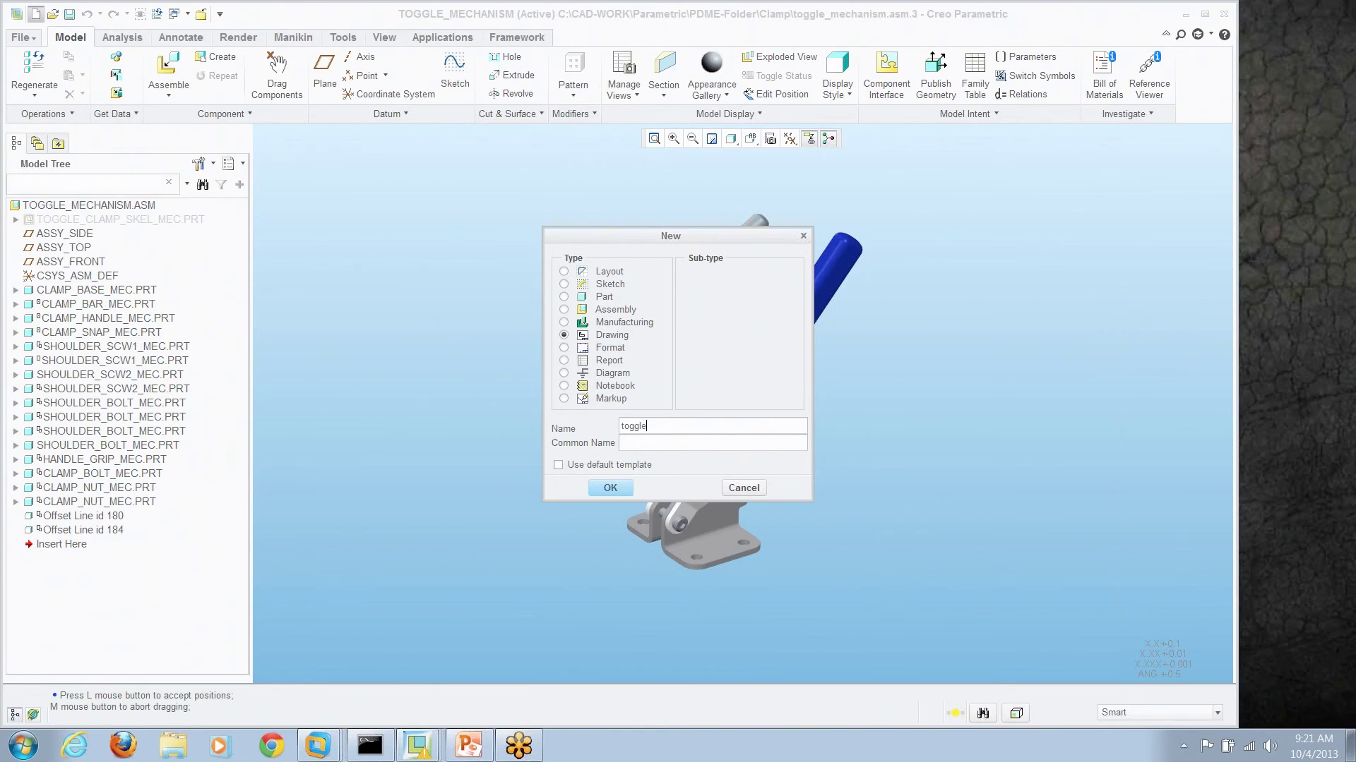
left_click(611, 489)
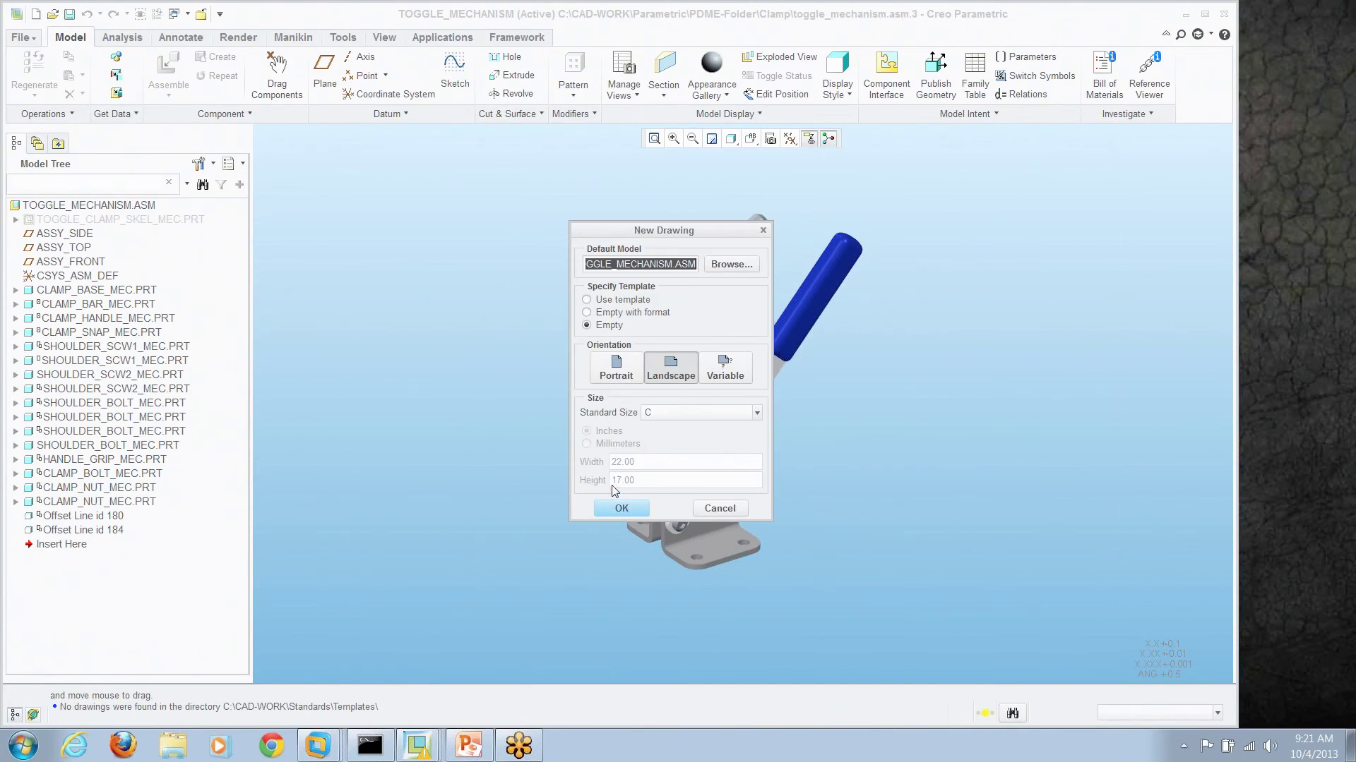
left_click(761, 414)
left_click(657, 548)
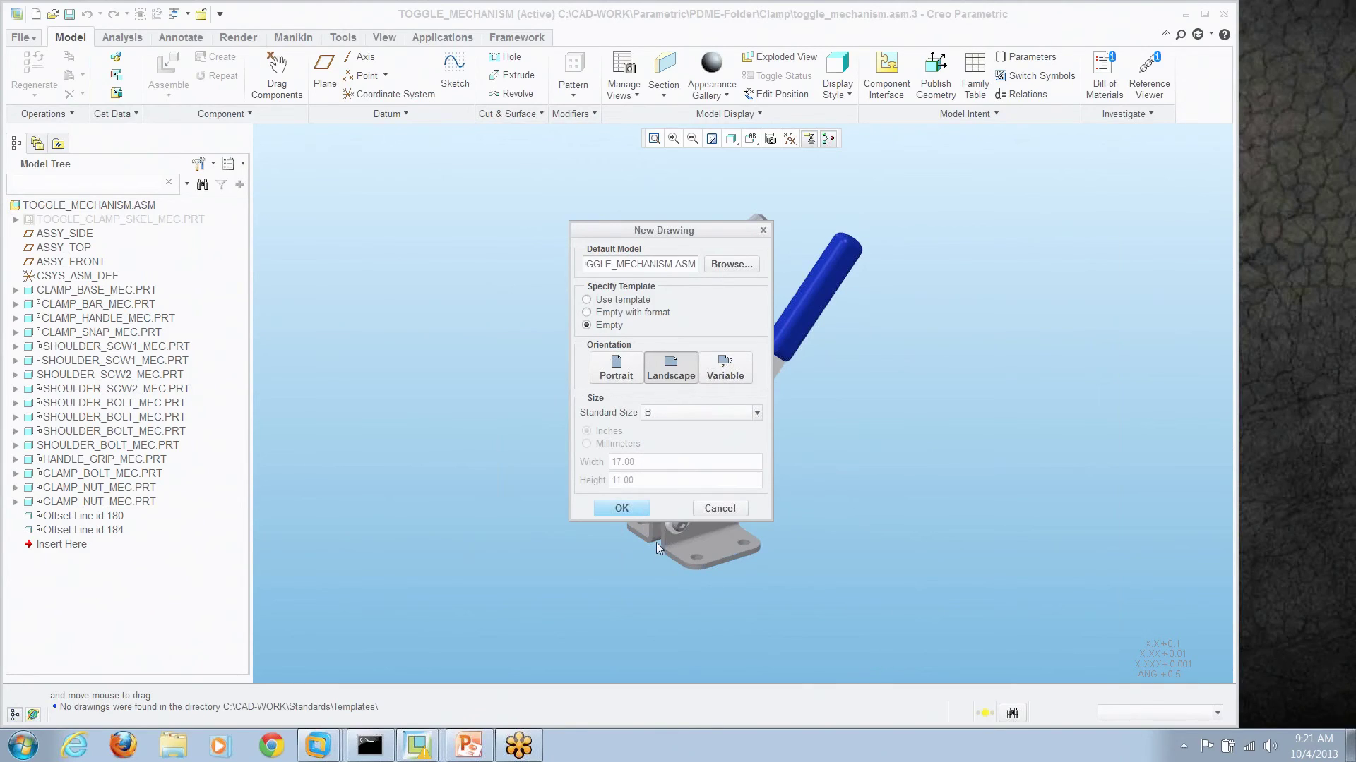
left_click(619, 510)
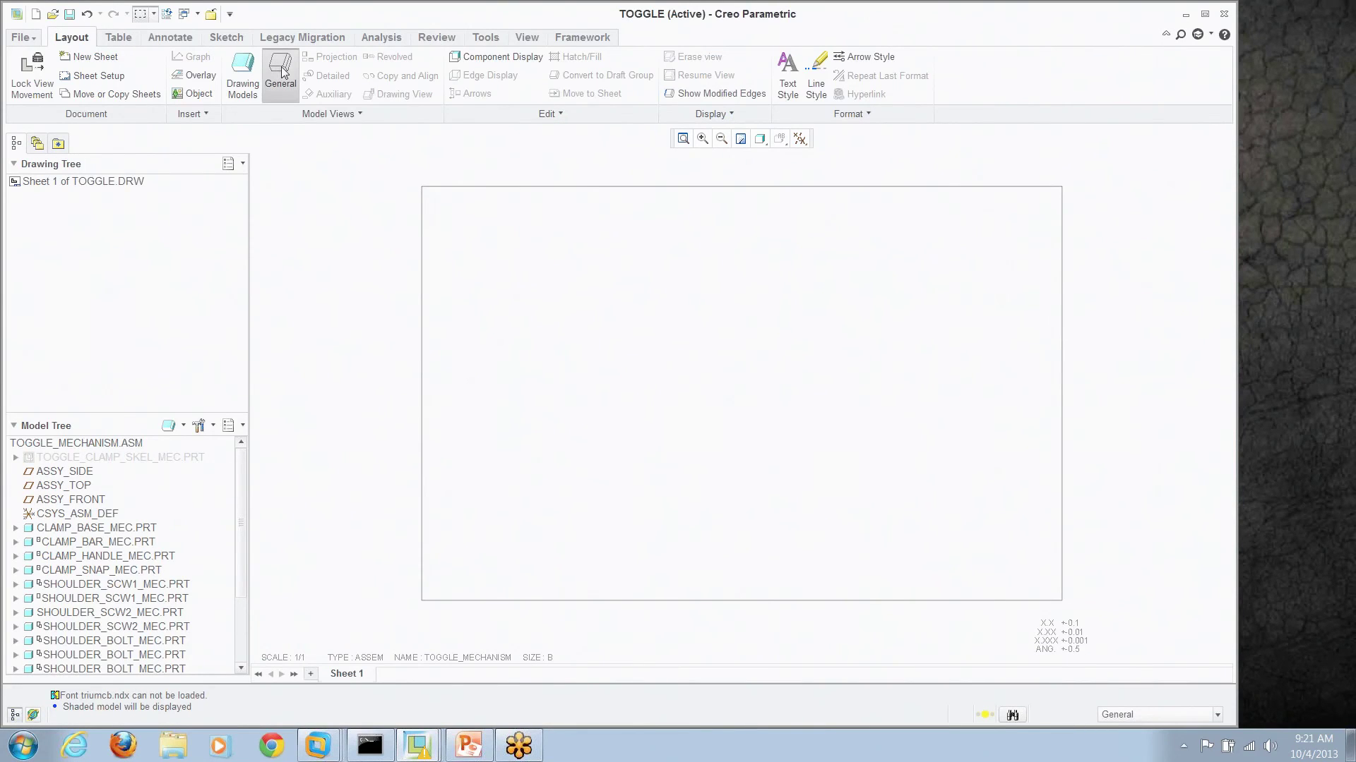
Step: Place a general view of the clamp and set its explode state to CLOSED
left_click(281, 71)
left_click(647, 426)
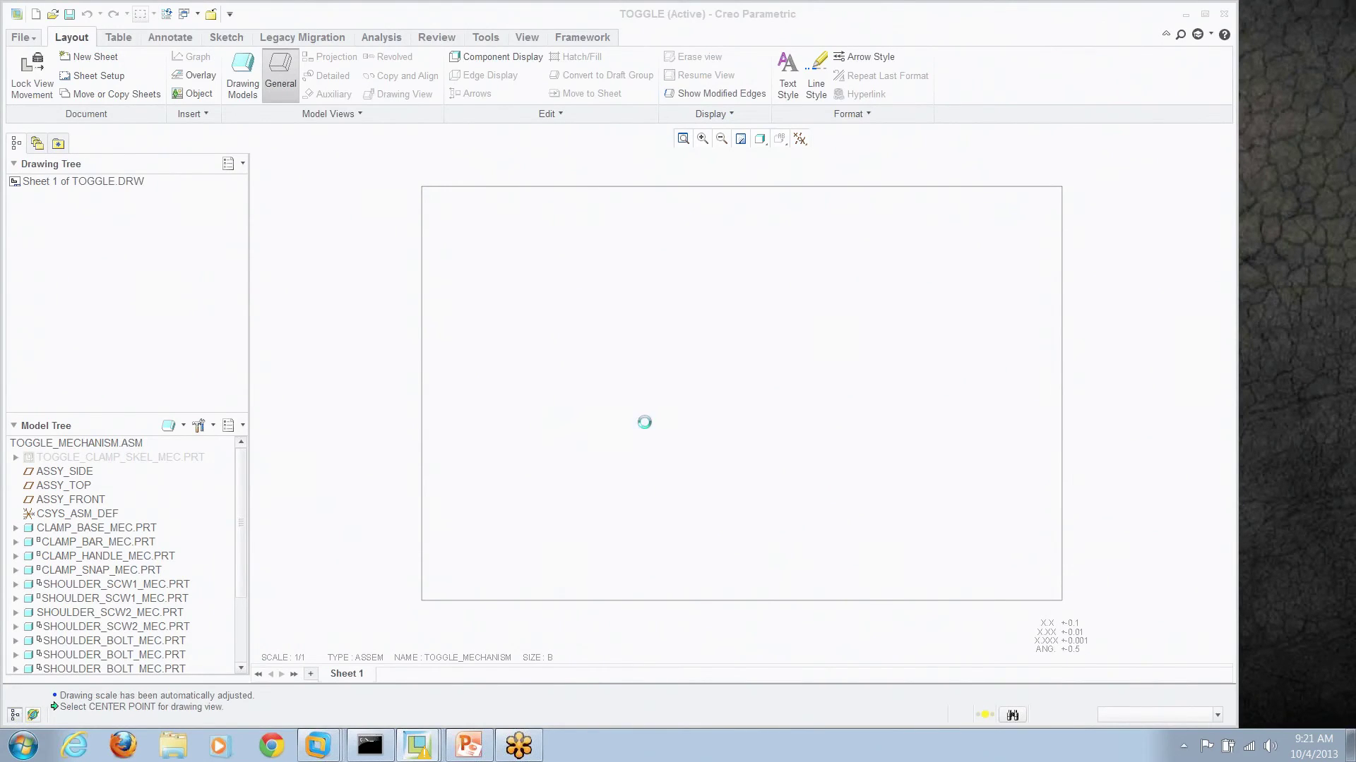
left_click(614, 412)
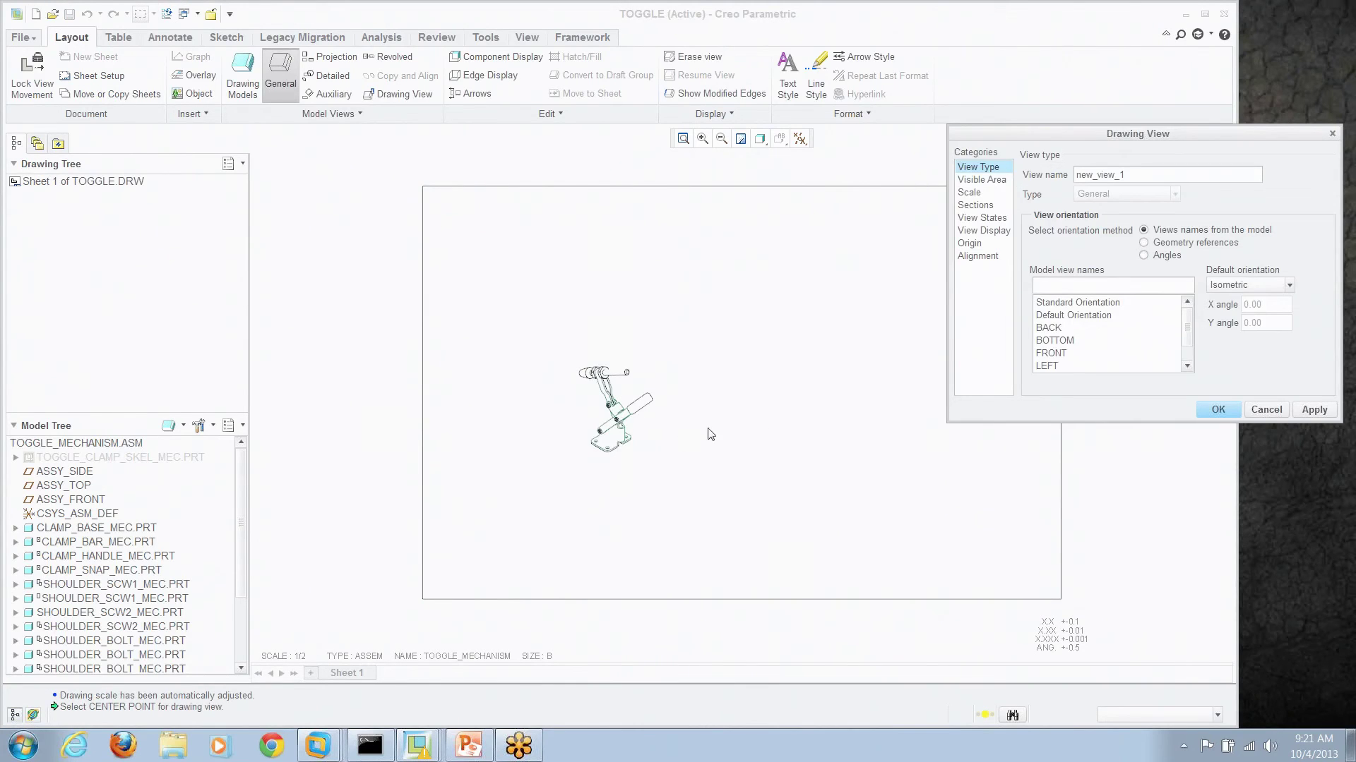
left_click(985, 219)
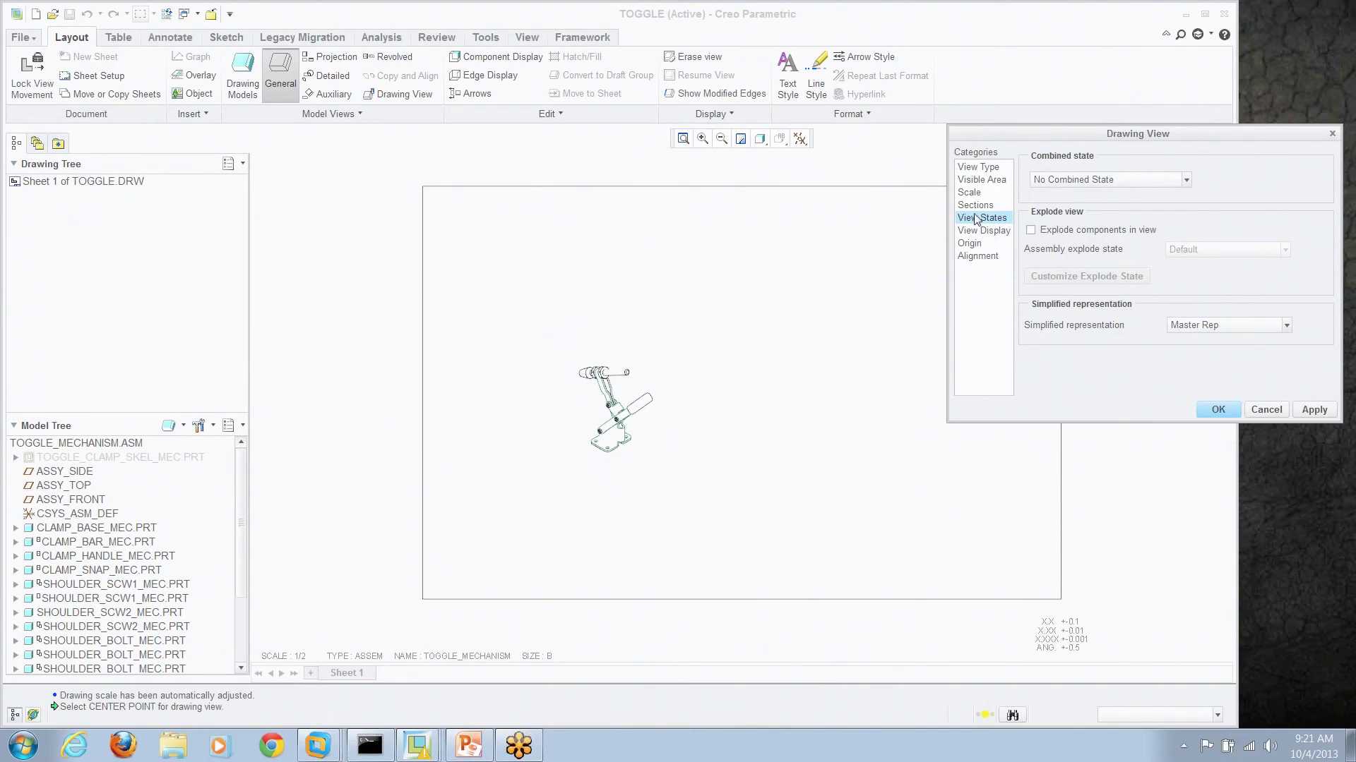
left_click(1031, 231)
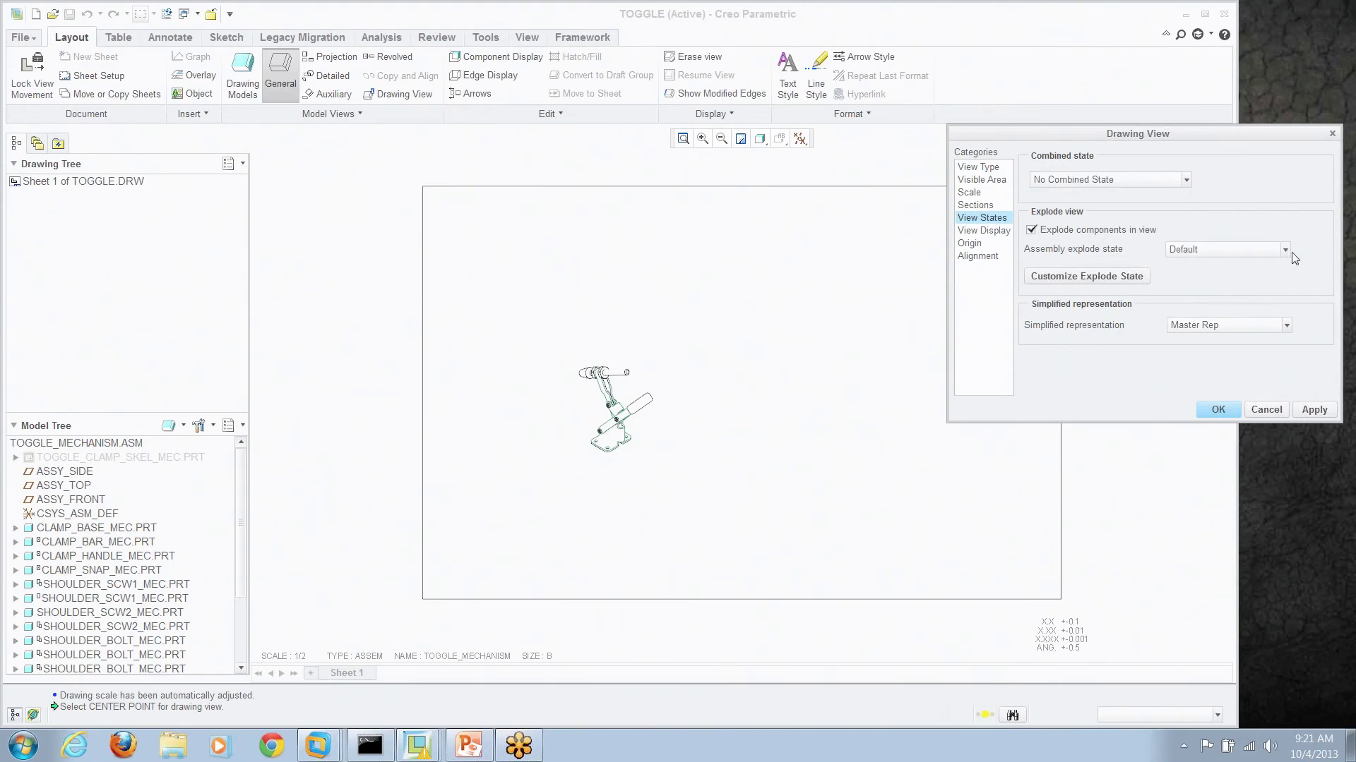
left_click(1285, 249)
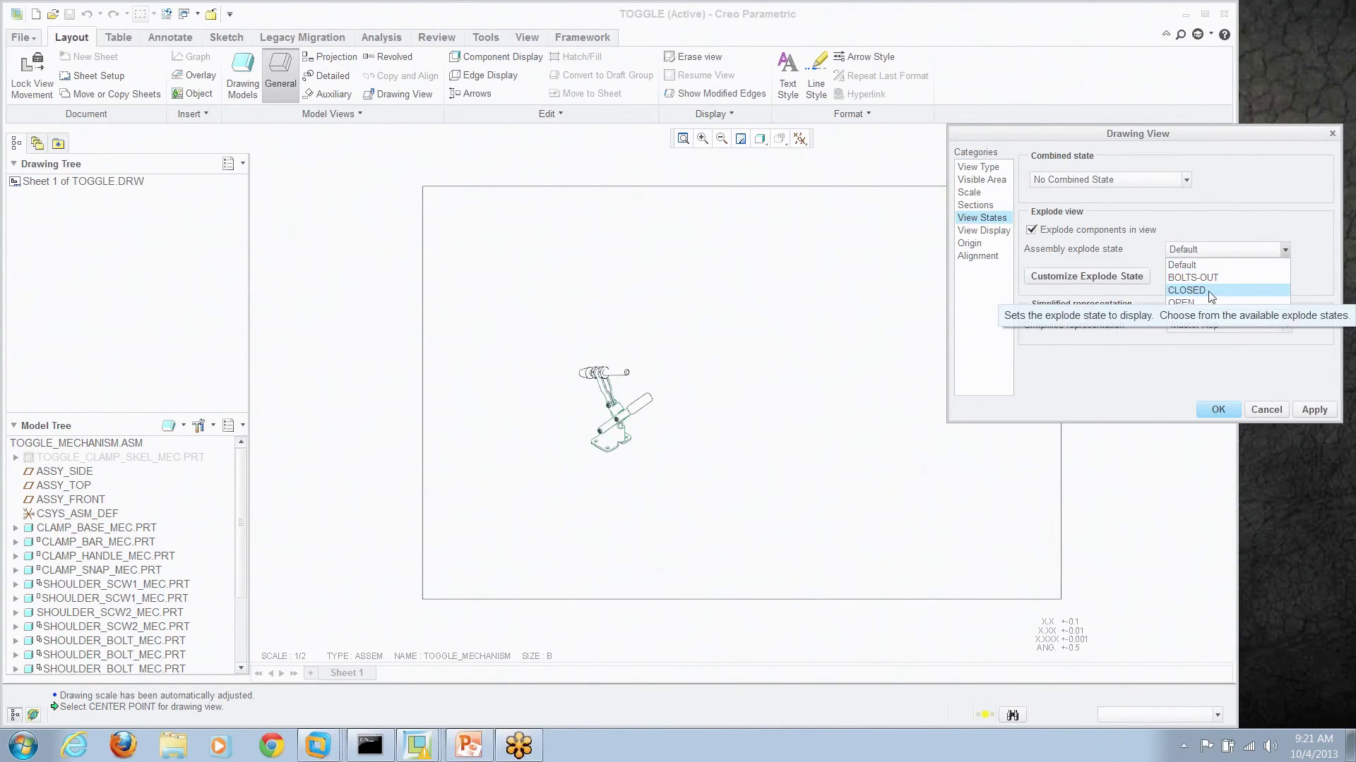
left_click(1211, 290)
left_click(1314, 411)
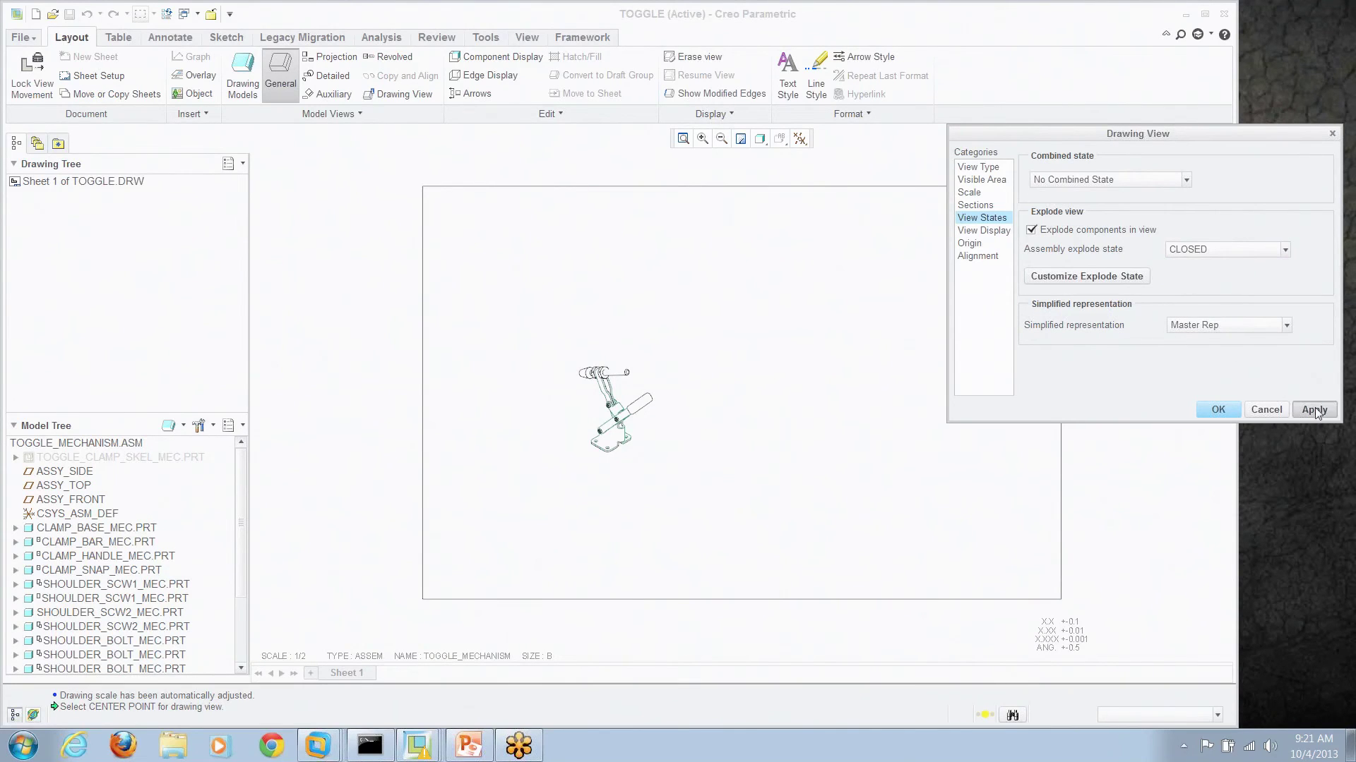
left_click(1267, 408)
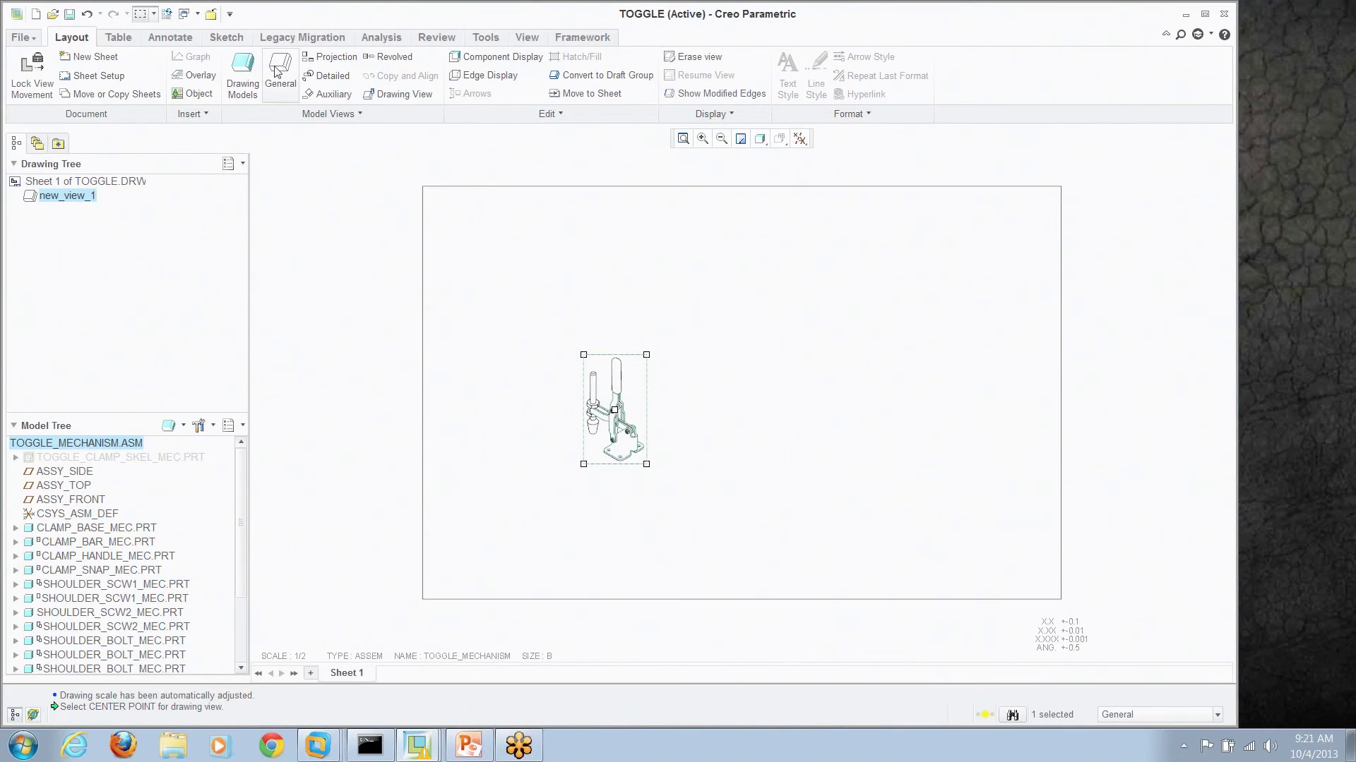
scroll(640, 385, "up", 2)
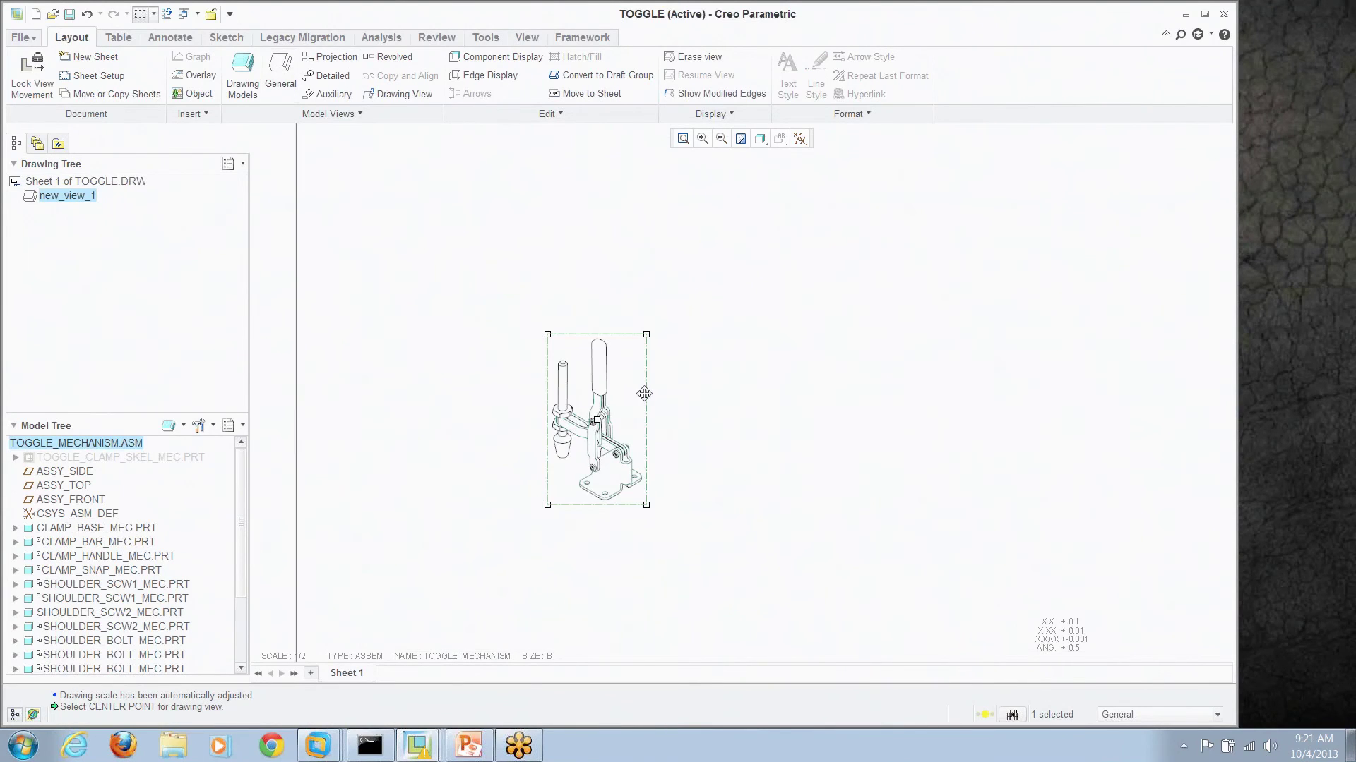
Step: Place a second general view right of the first, using the OPEN explode state
left_click(282, 79)
left_click(663, 419)
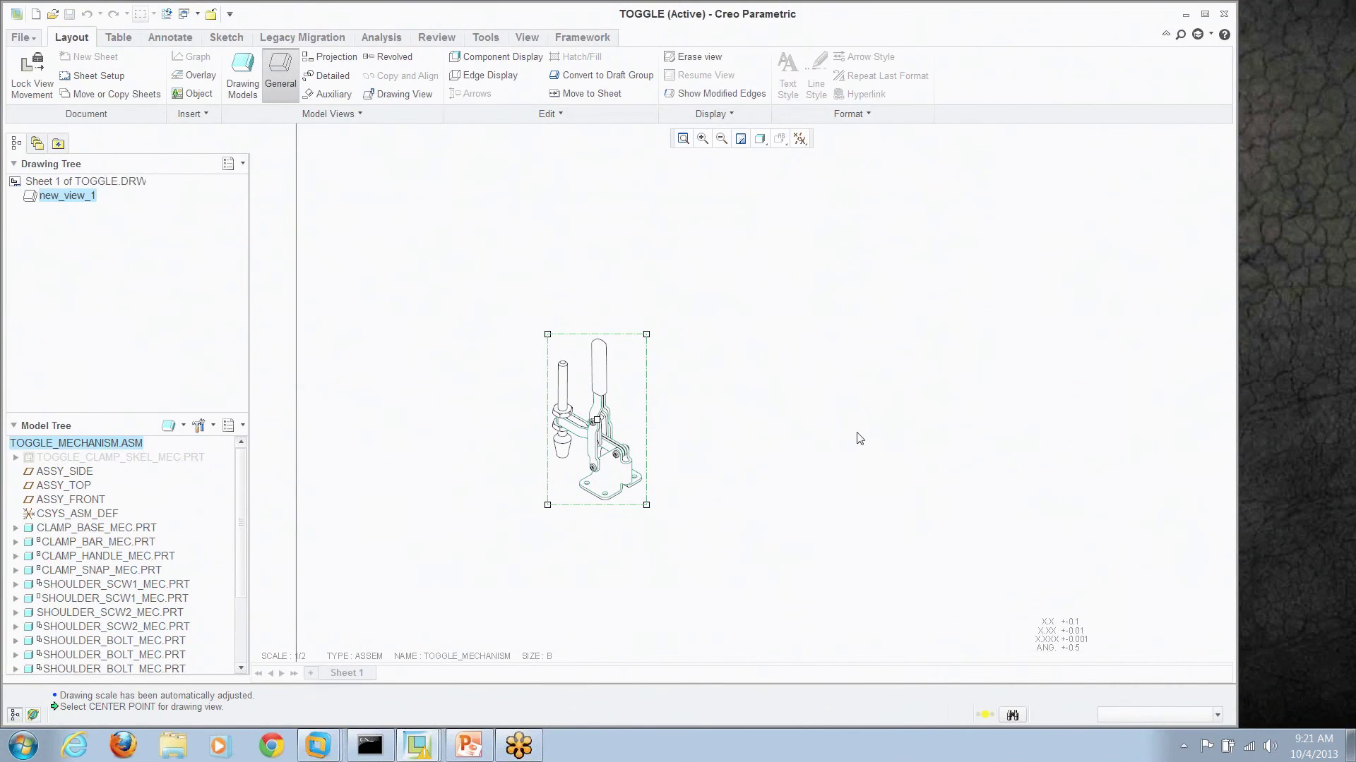
left_click(857, 437)
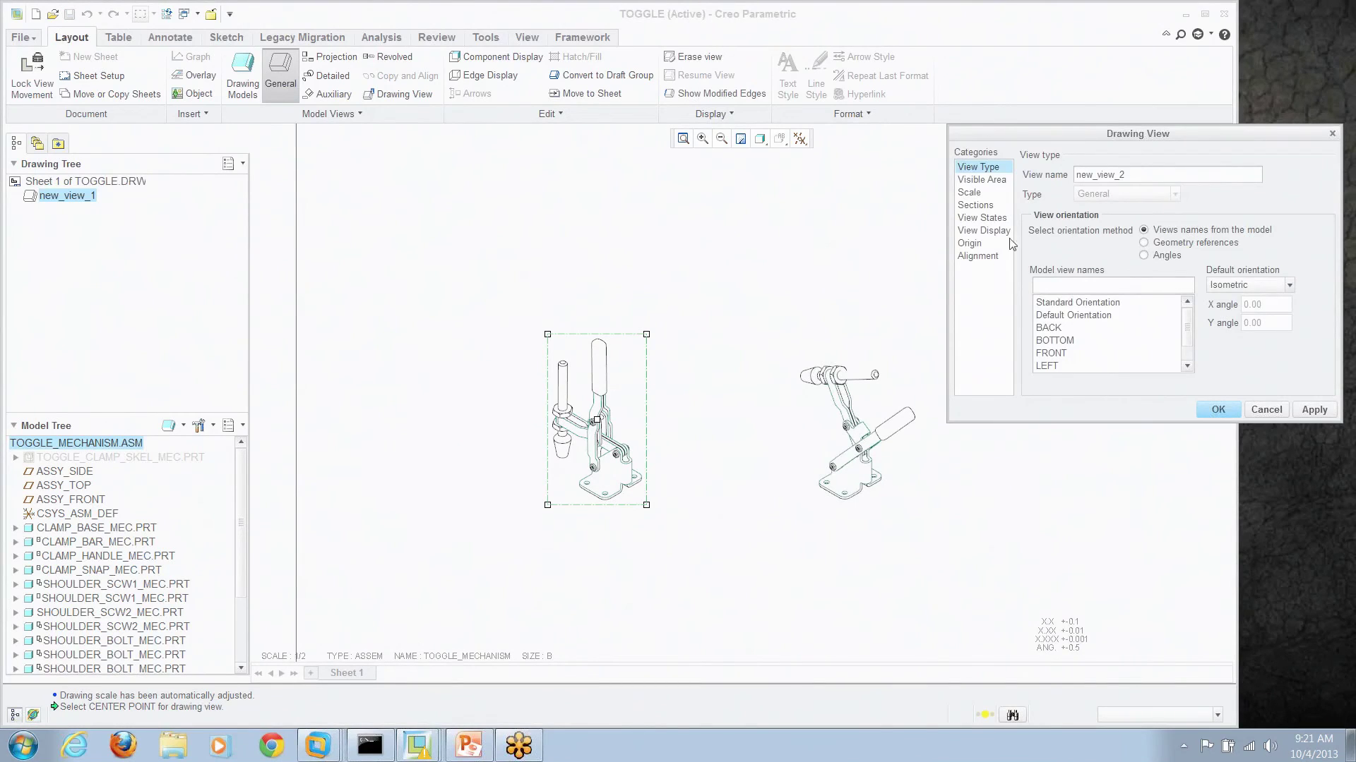
left_click(987, 218)
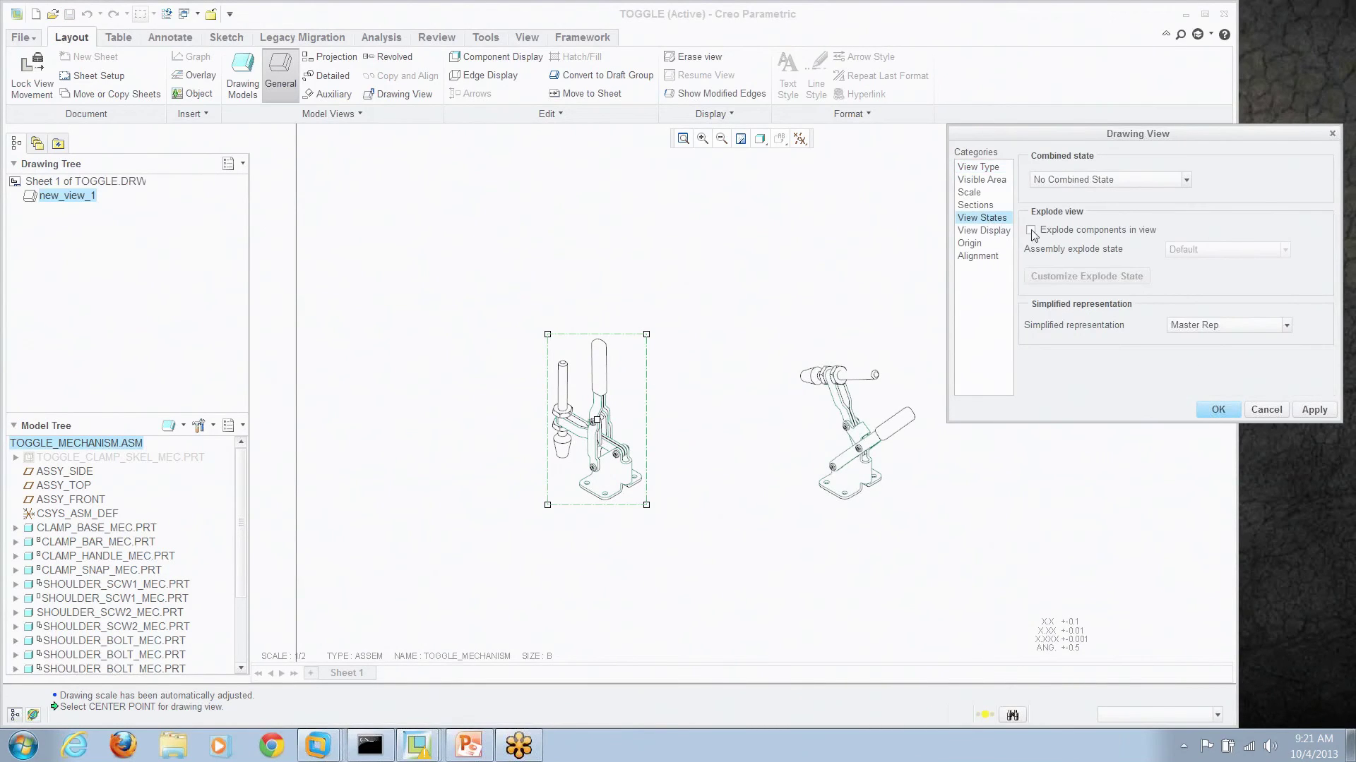
left_click(1031, 230)
left_click(1286, 249)
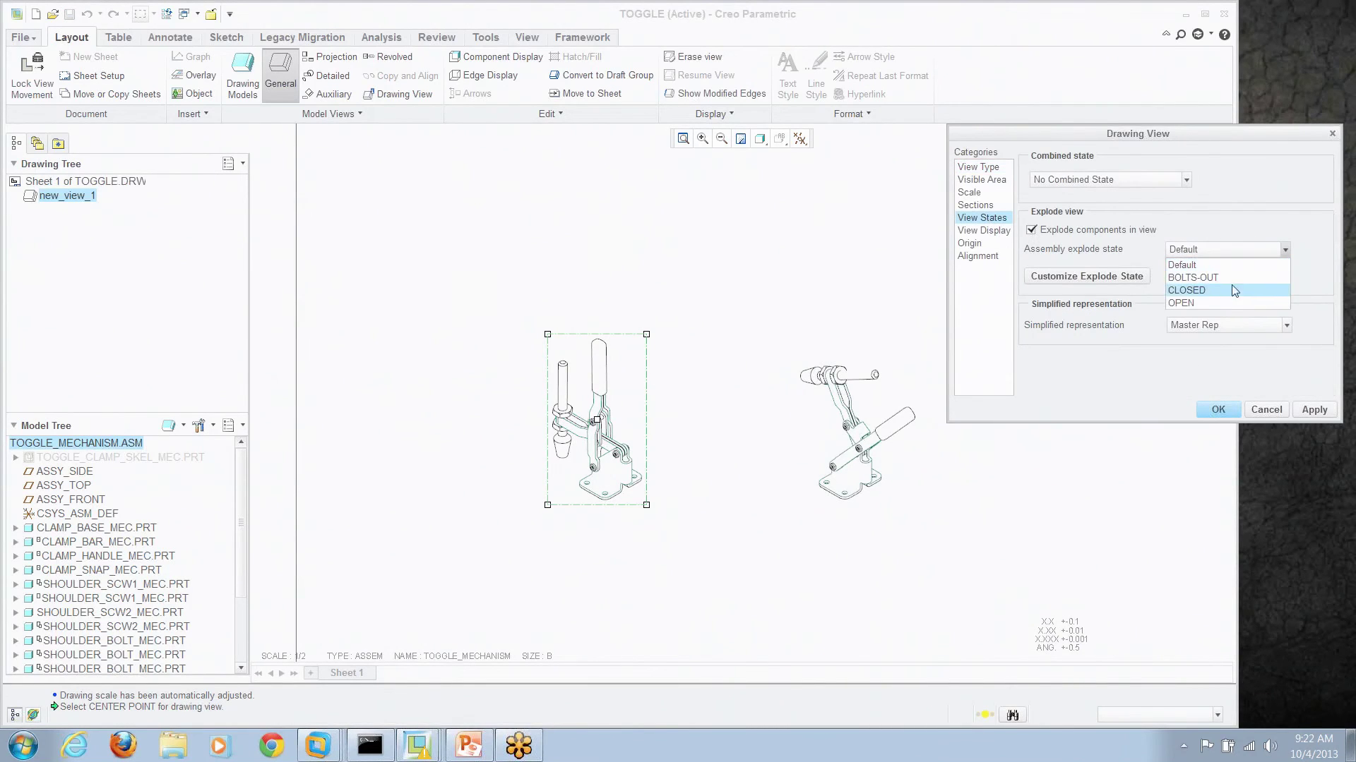
left_click(1218, 302)
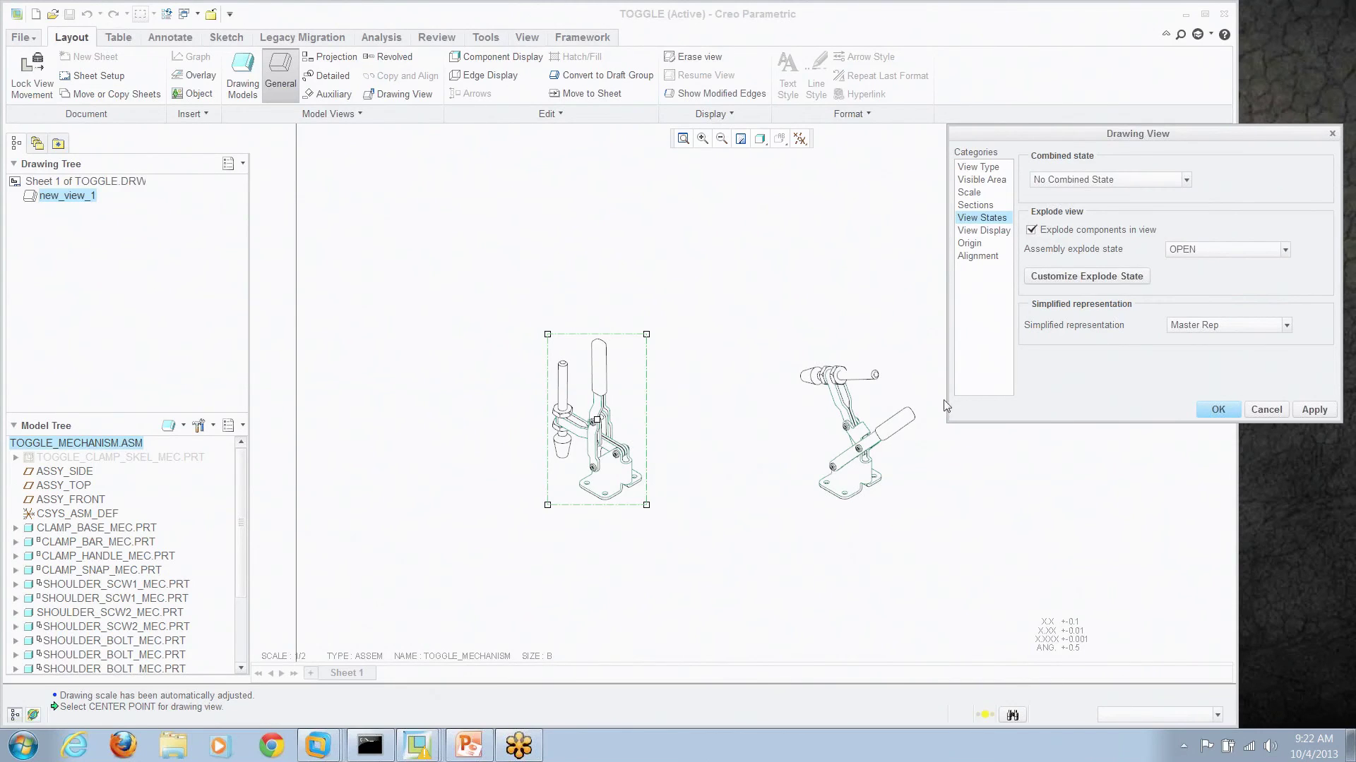
left_click(1314, 411)
left_click(1264, 410)
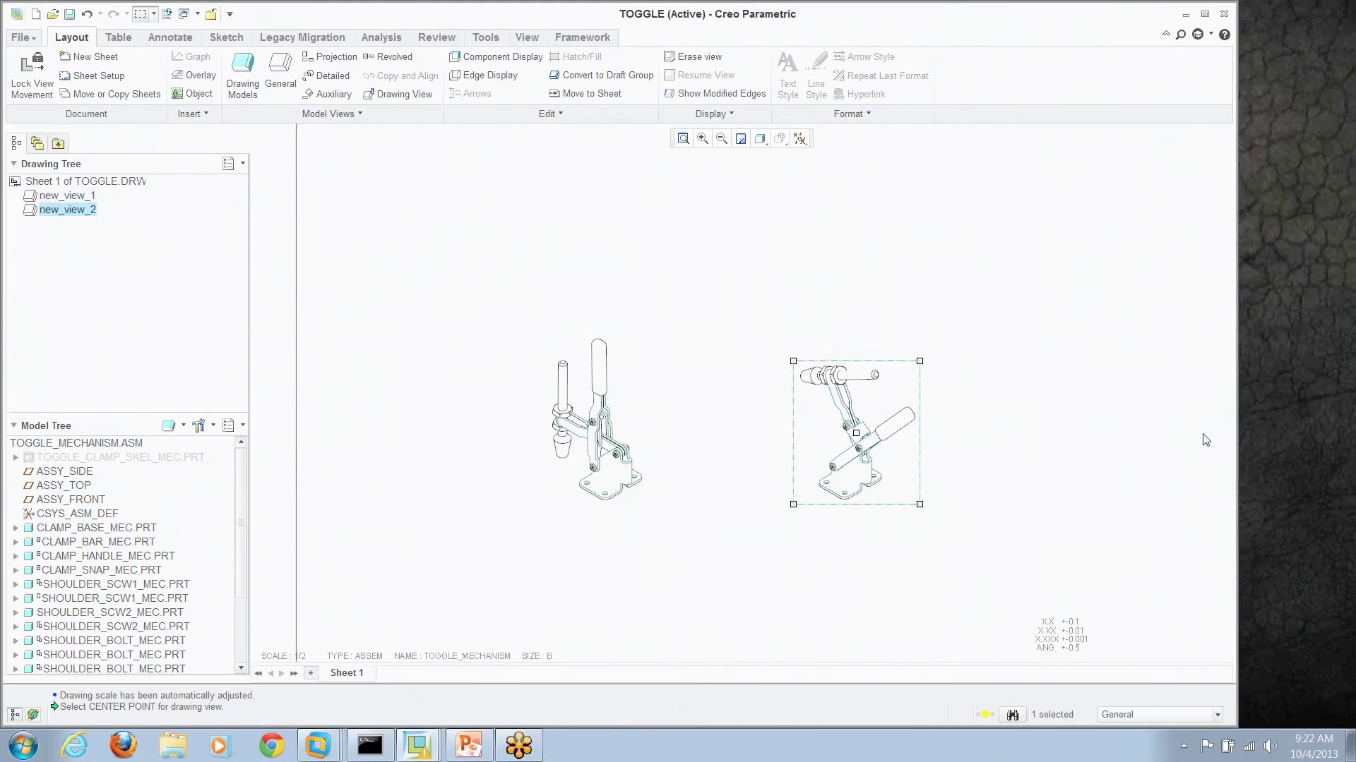
left_click(1017, 540)
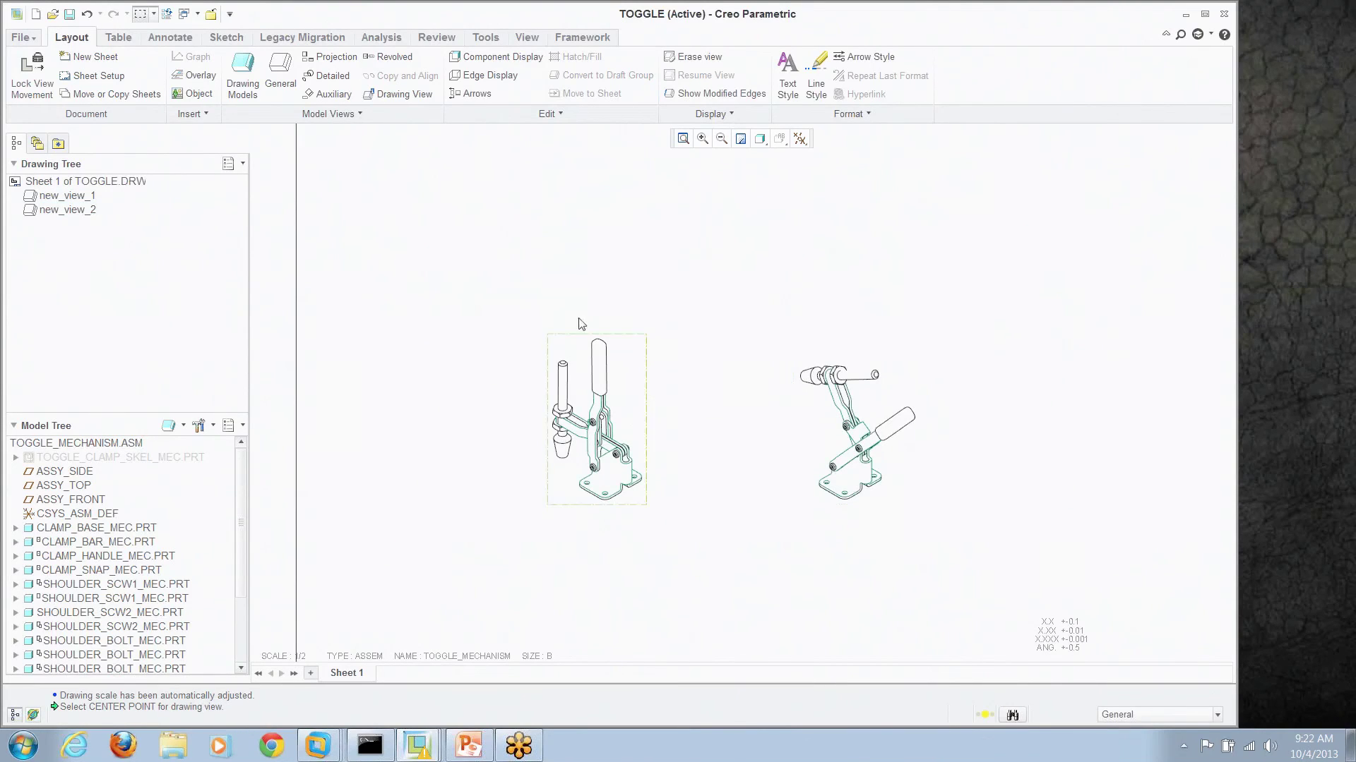
Step: Switch to the ENCLOSURE_BOX assembly window and rotate the box to a new angle
left_click(198, 14)
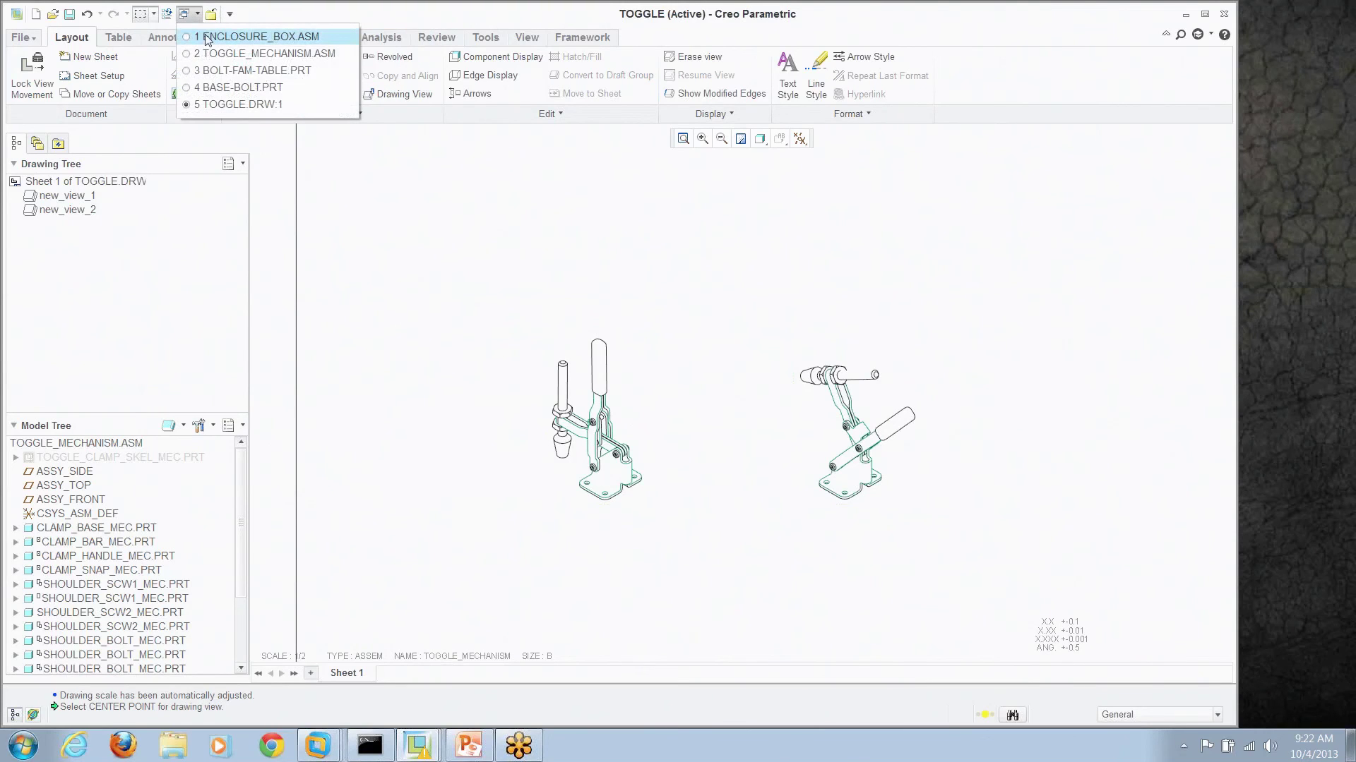
left_click(209, 39)
scroll(423, 343, "up", 3)
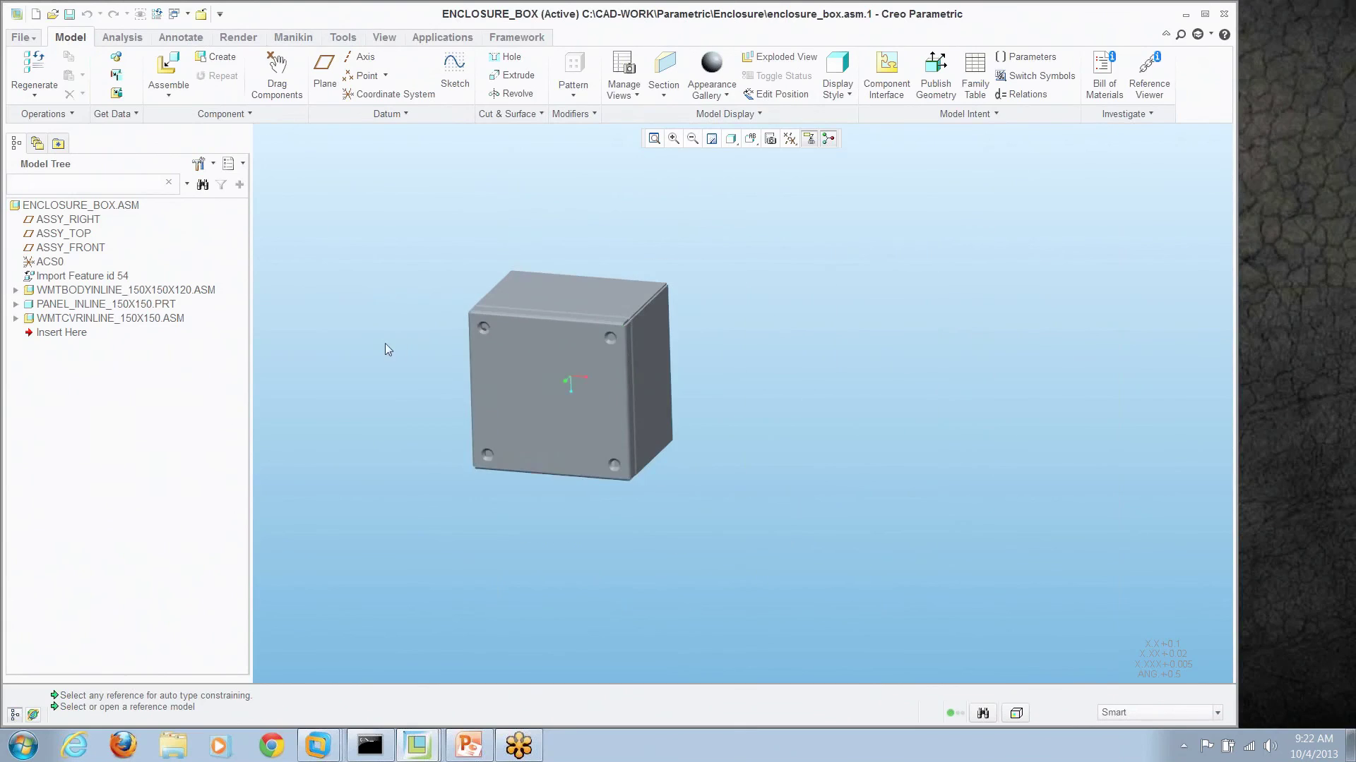
middle_click_drag(735, 311, 526, 254)
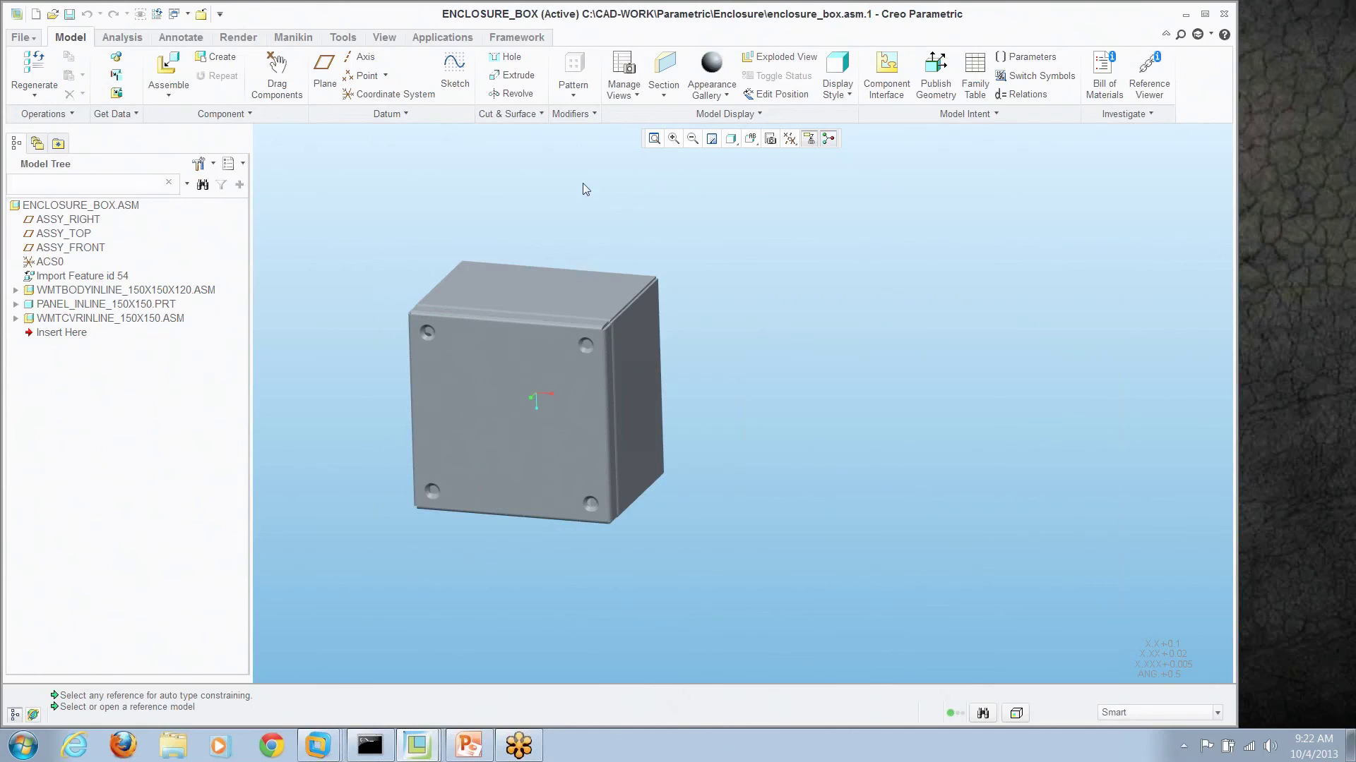
Step: In View Manager, create a new simplified representation named no-cover
left_click(770, 138)
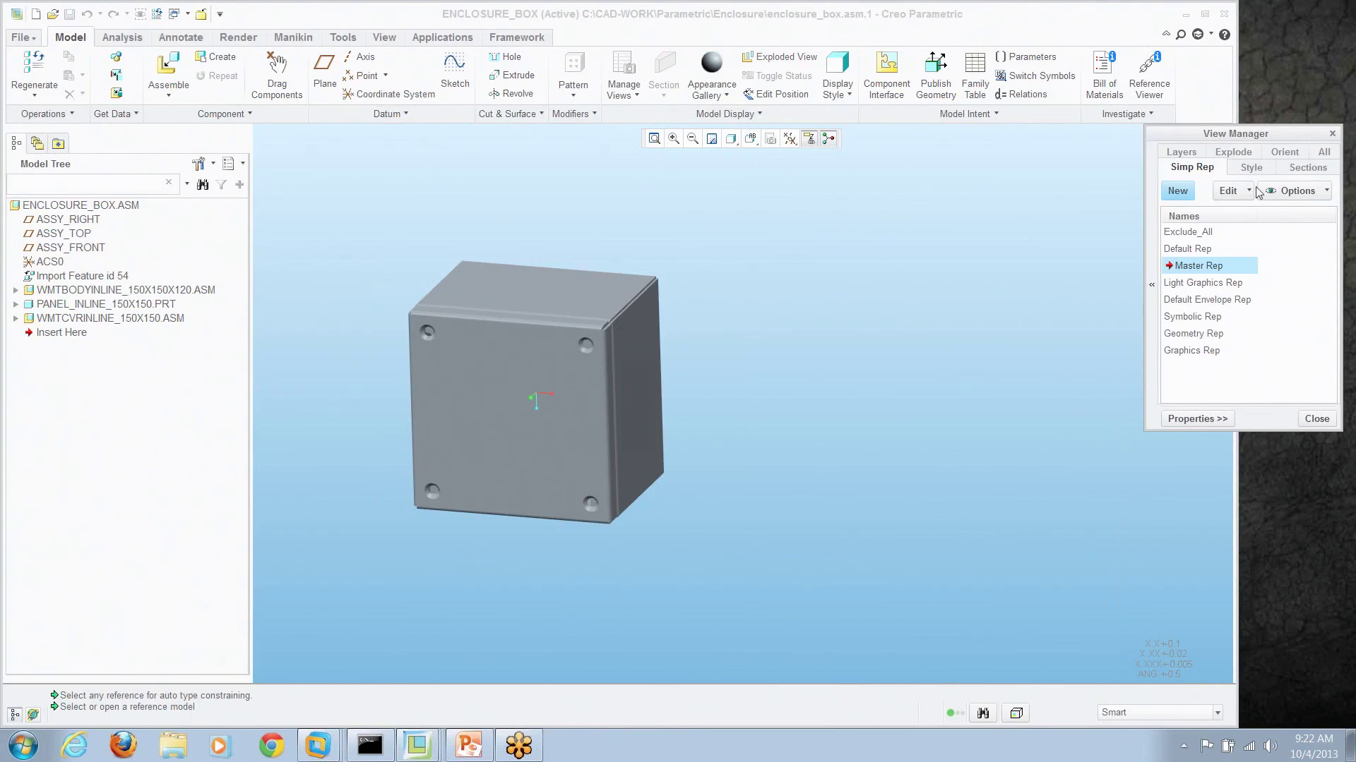
left_click(1177, 192)
type("no-cover")
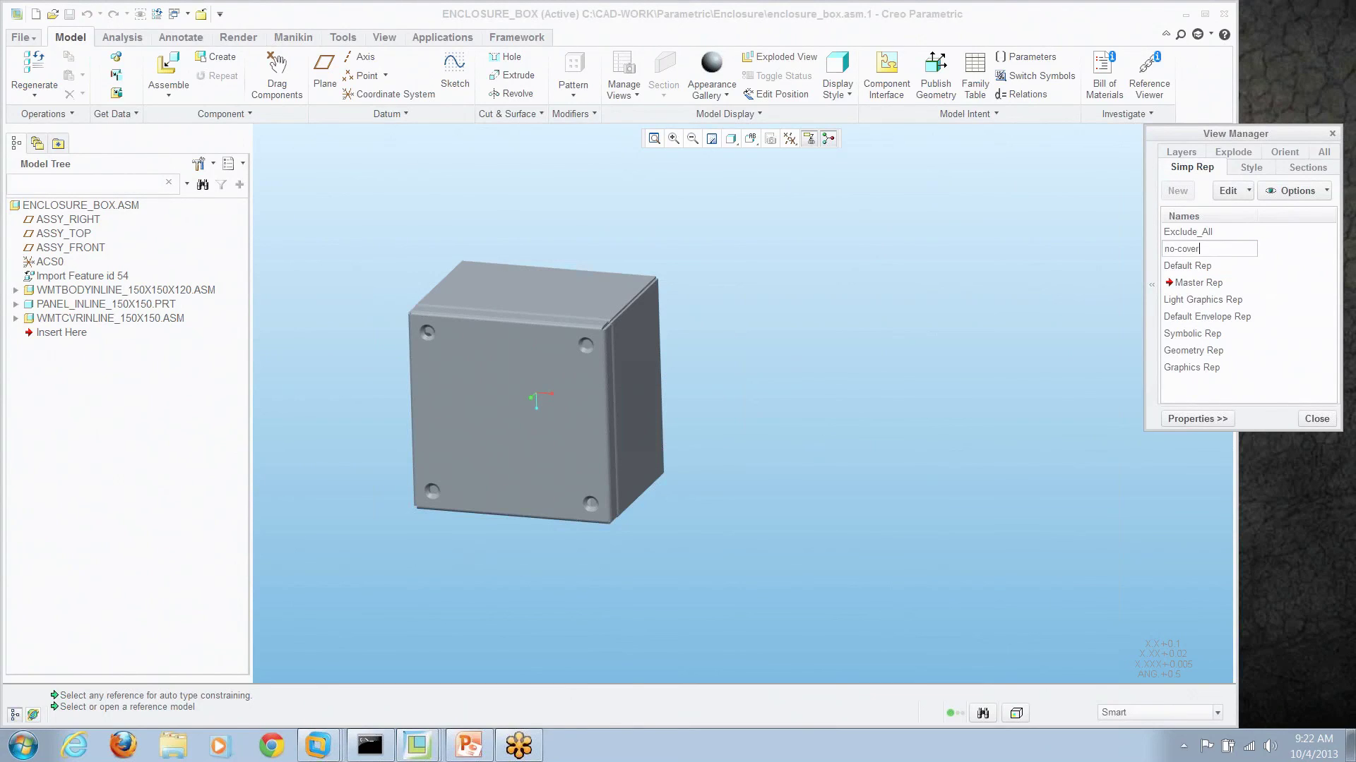
key("Return")
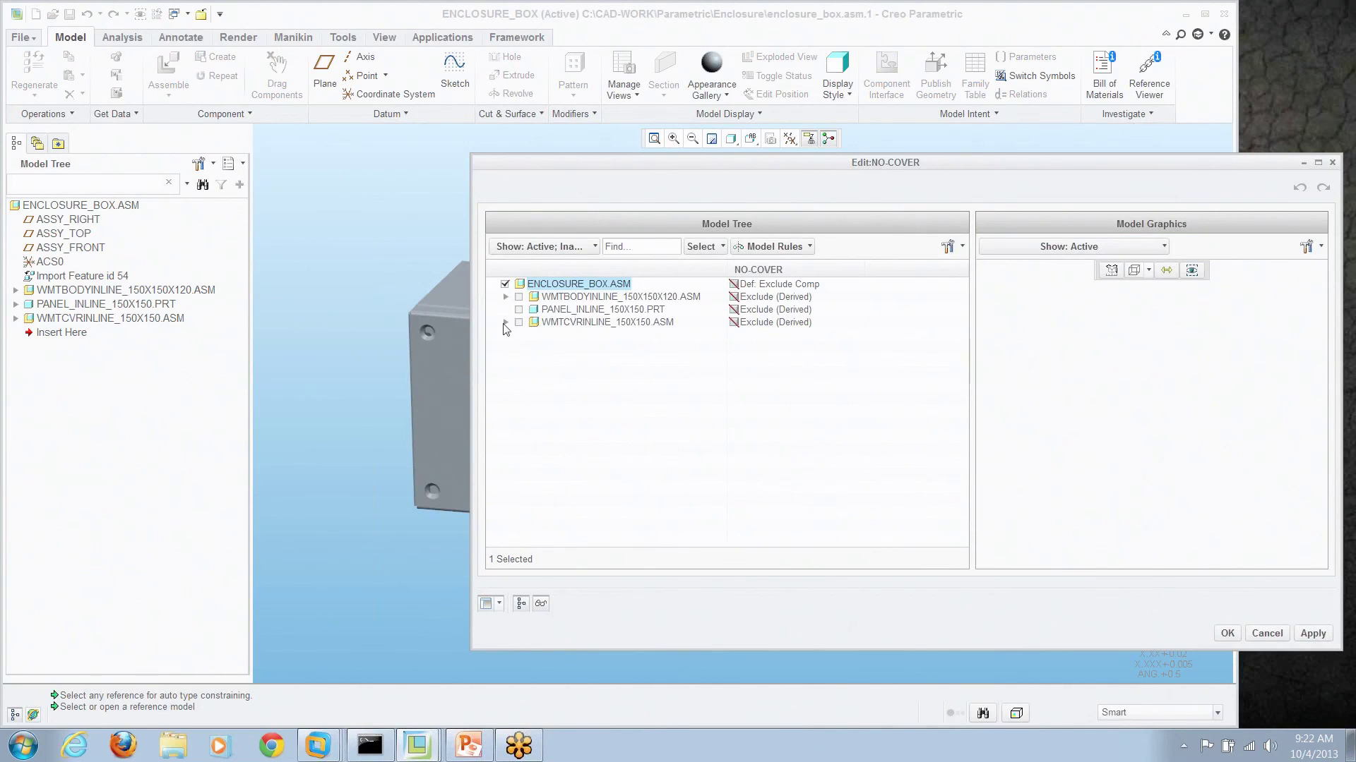
Step: Set the NO-COVER assembly's default rule to Master Rep
left_click(504, 323)
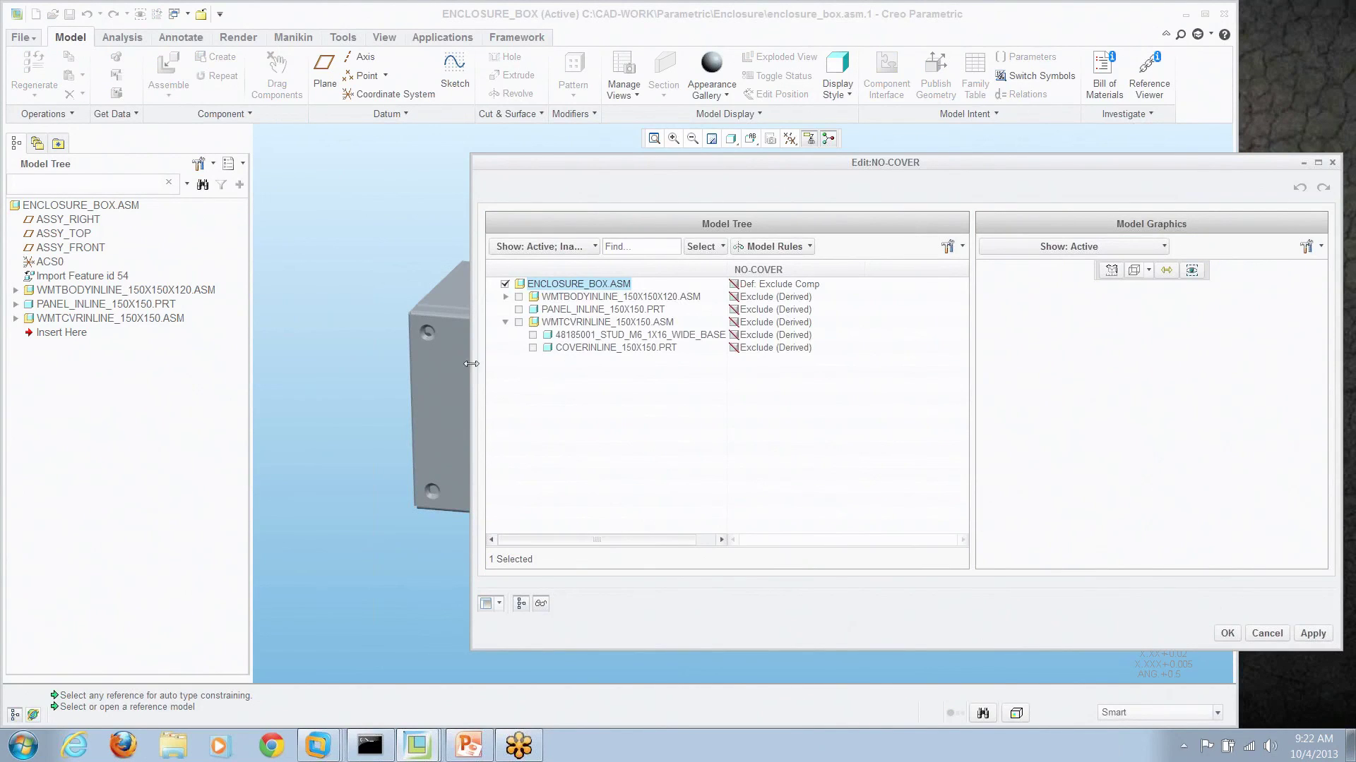
left_click(788, 289)
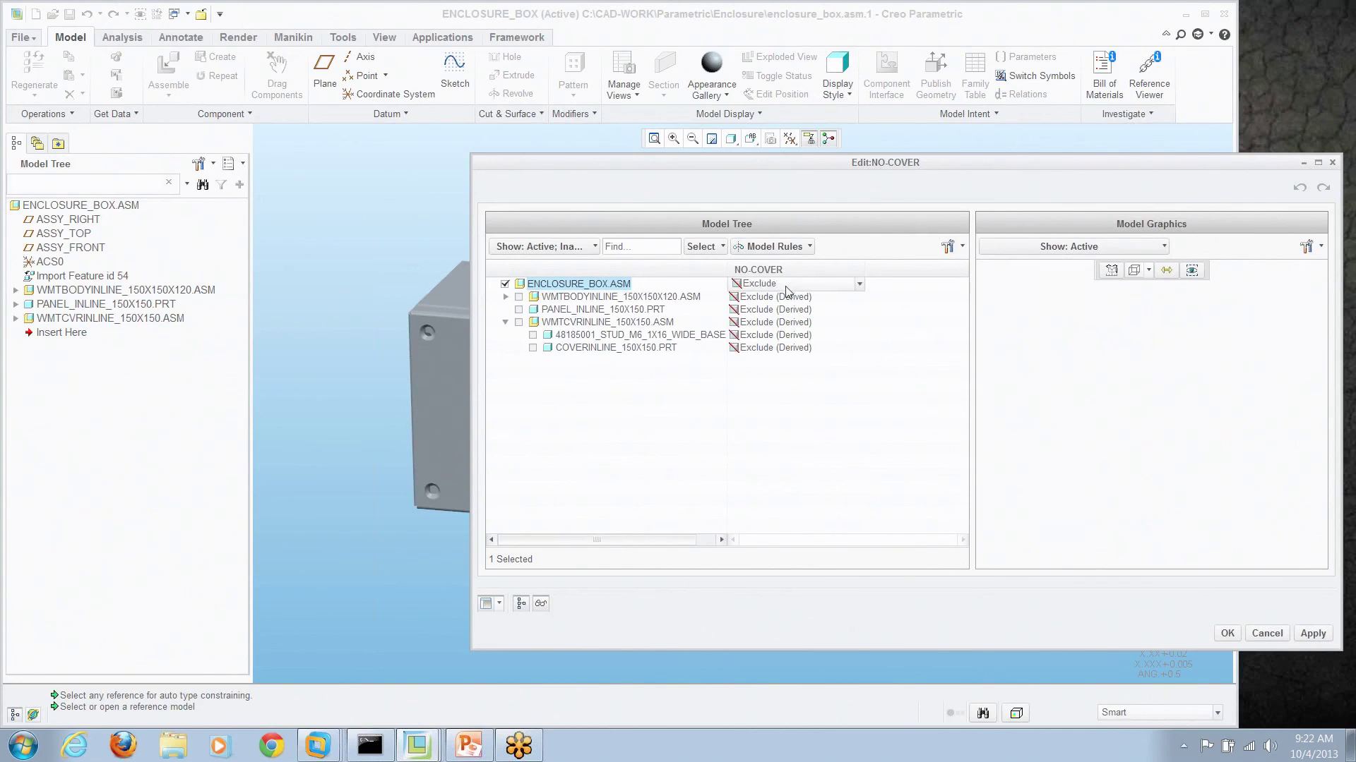
left_click(859, 288)
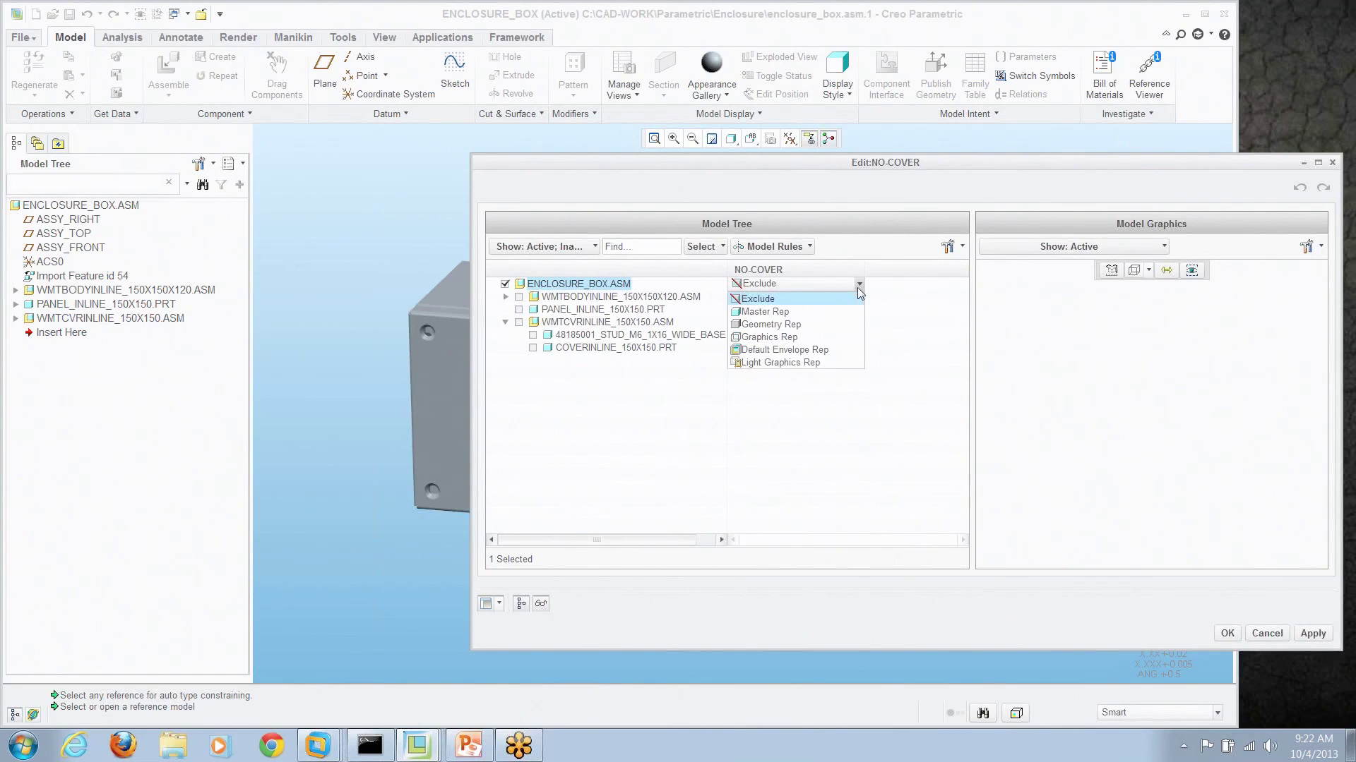
left_click(831, 321)
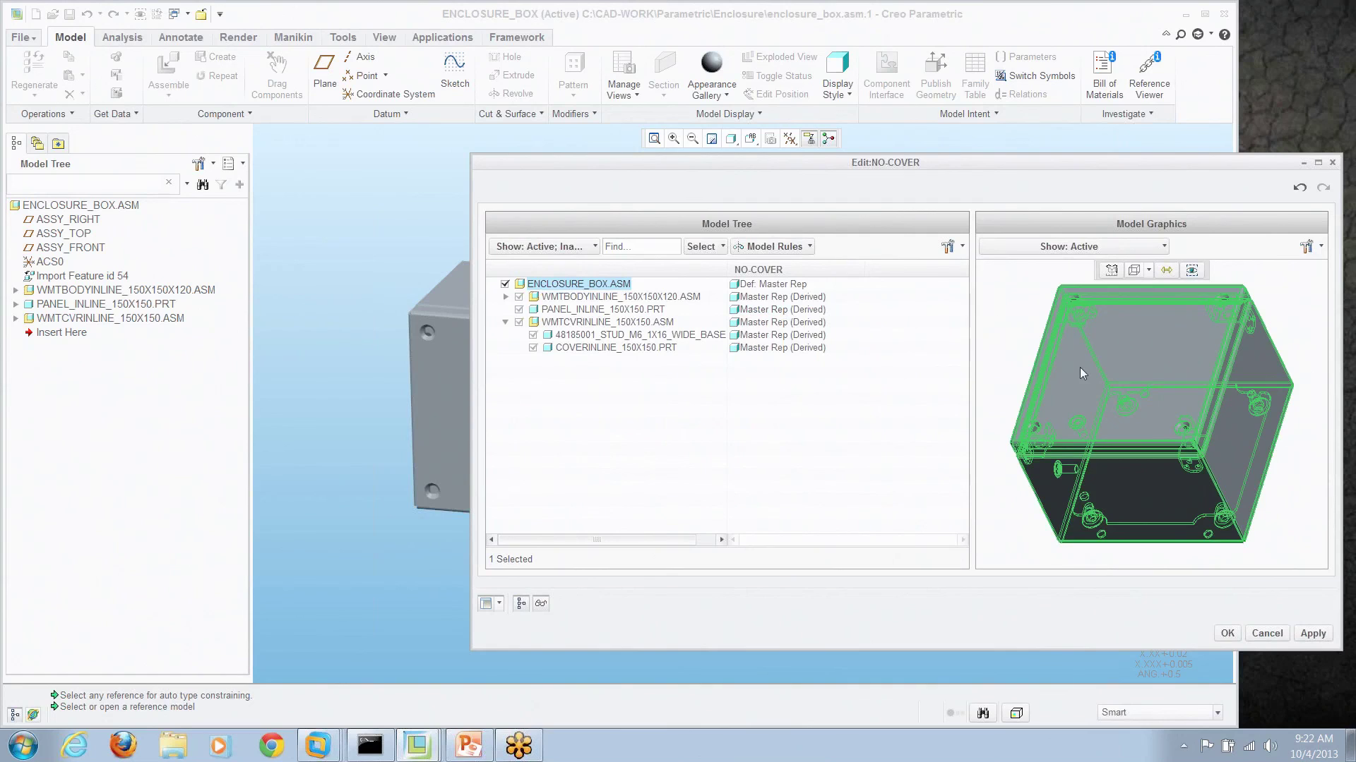
Step: Exclude the cover lid and its stud from the NO-COVER representation
left_click(1022, 302)
left_click(1134, 369)
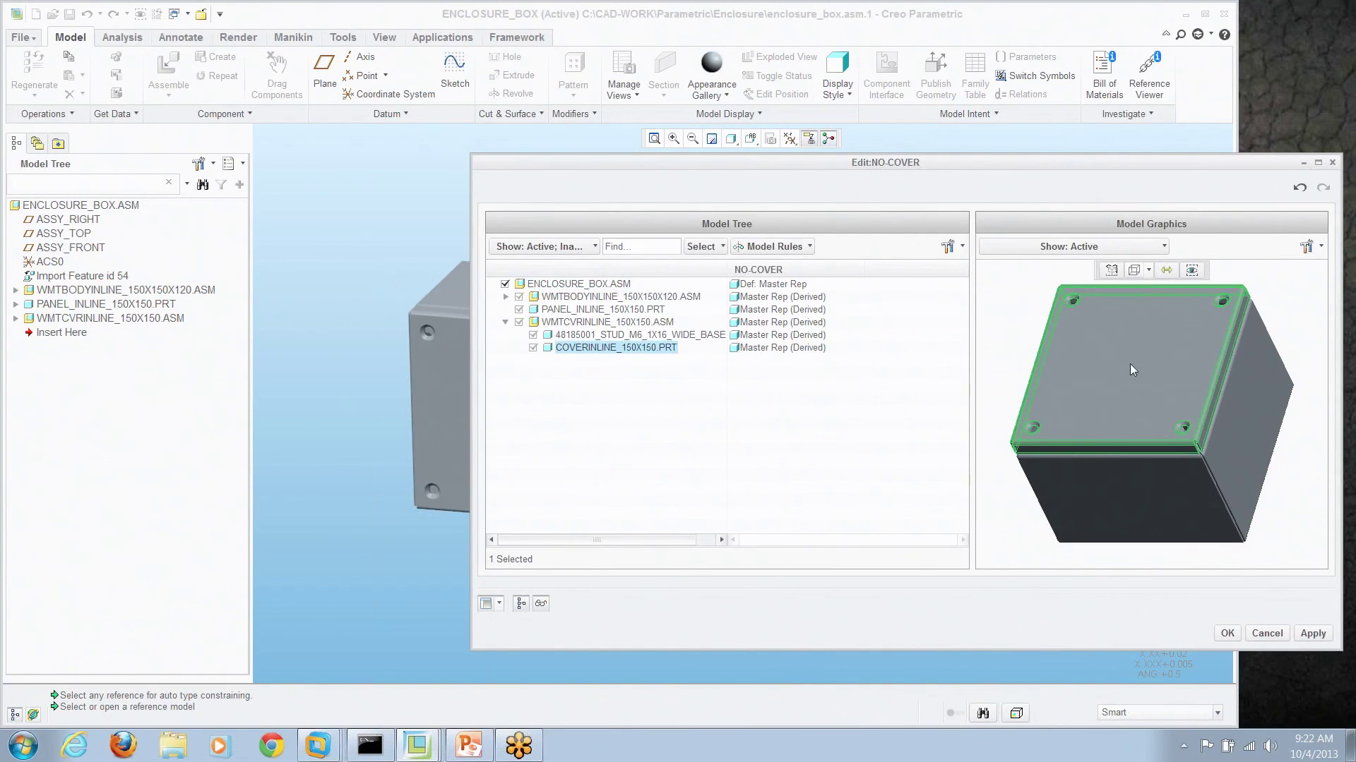
left_click(768, 348)
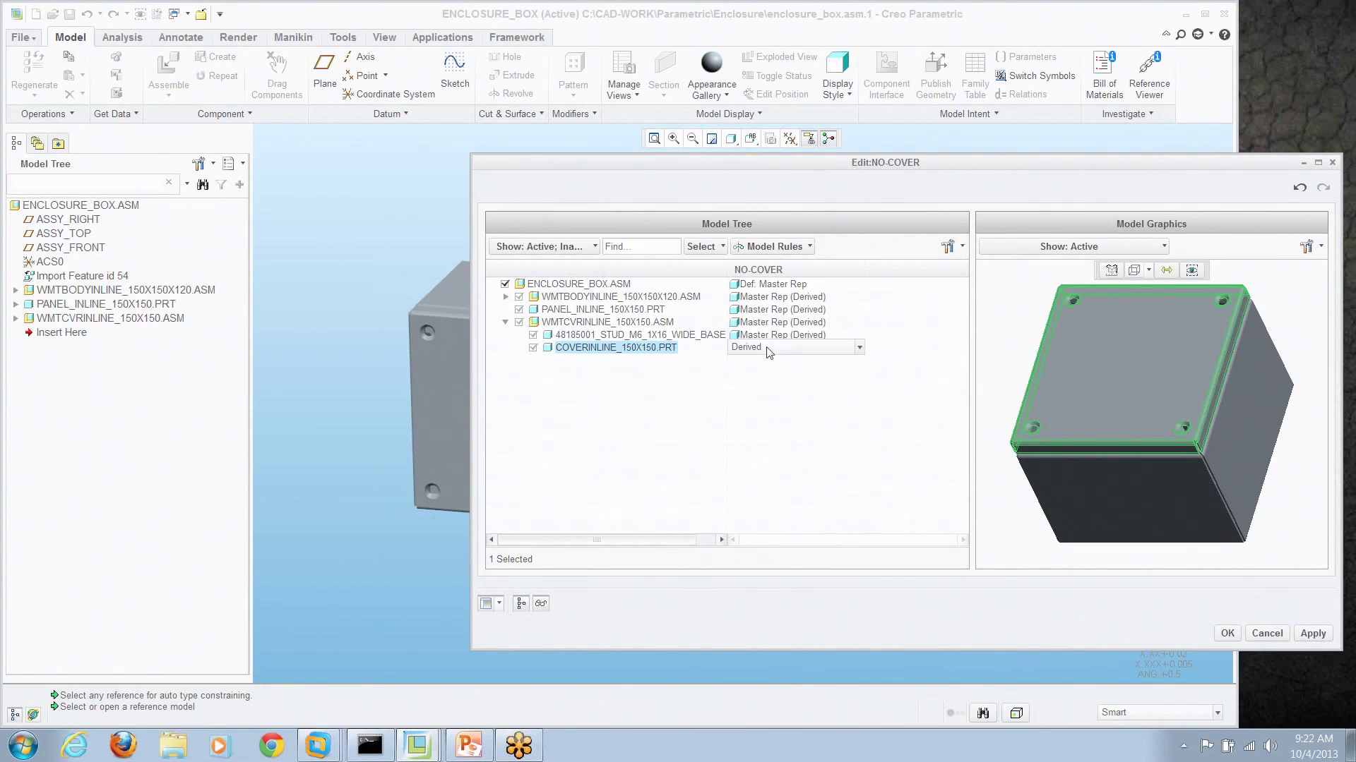
left_click(860, 348)
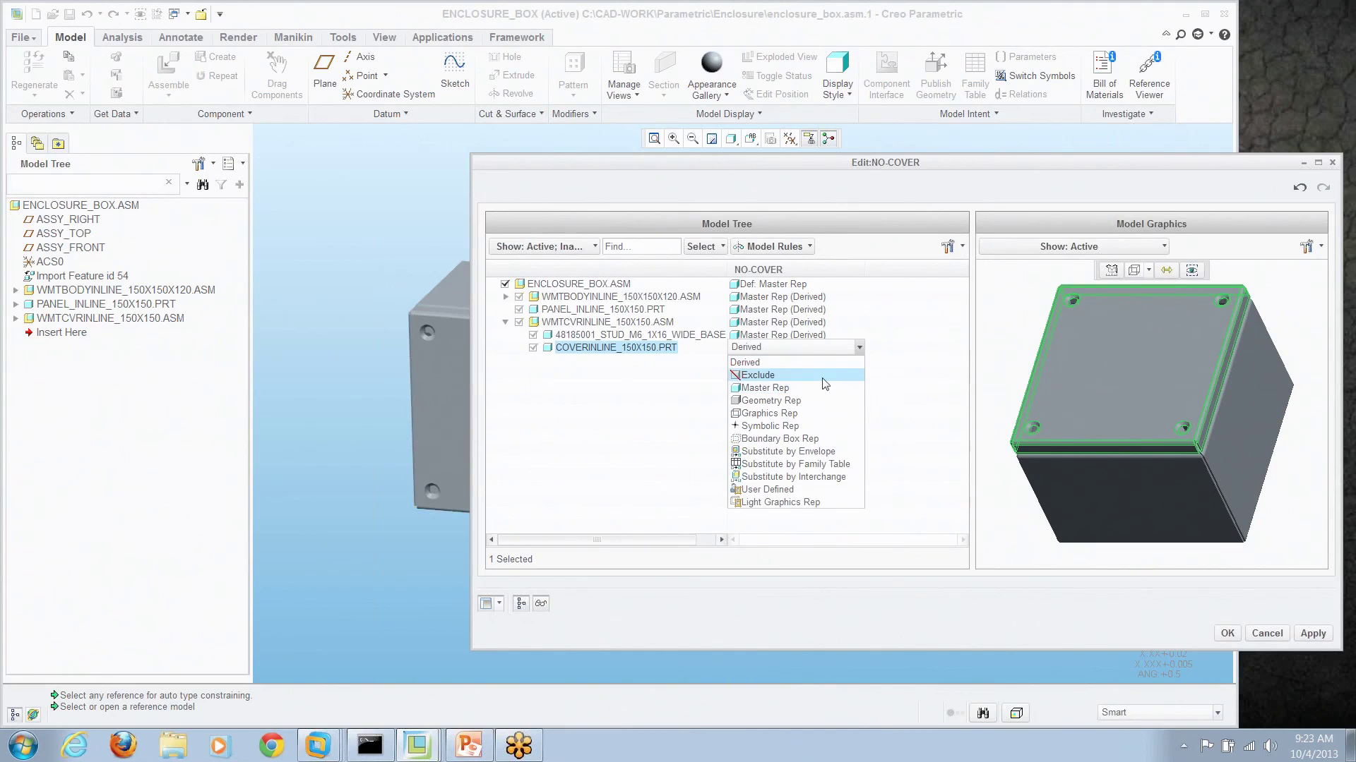
left_click(821, 375)
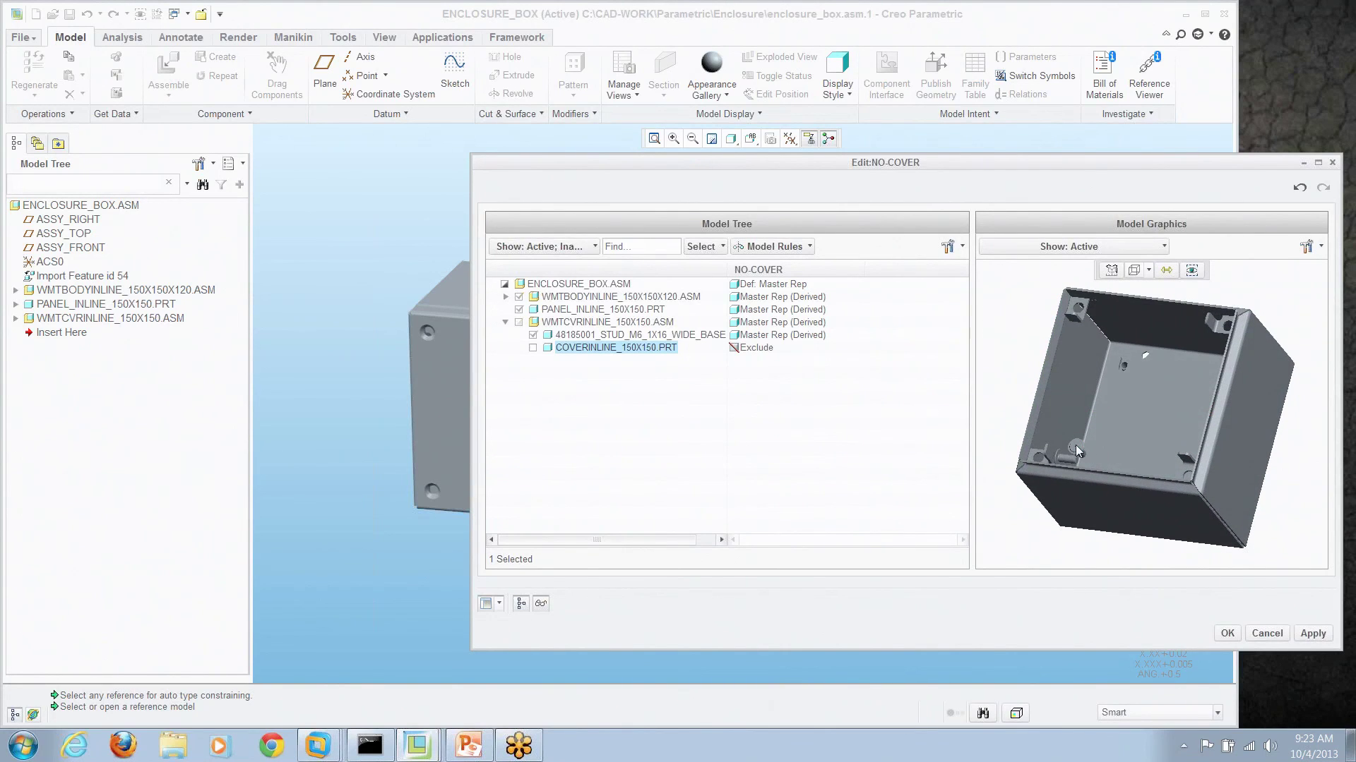
left_click(1074, 445)
left_click(833, 336)
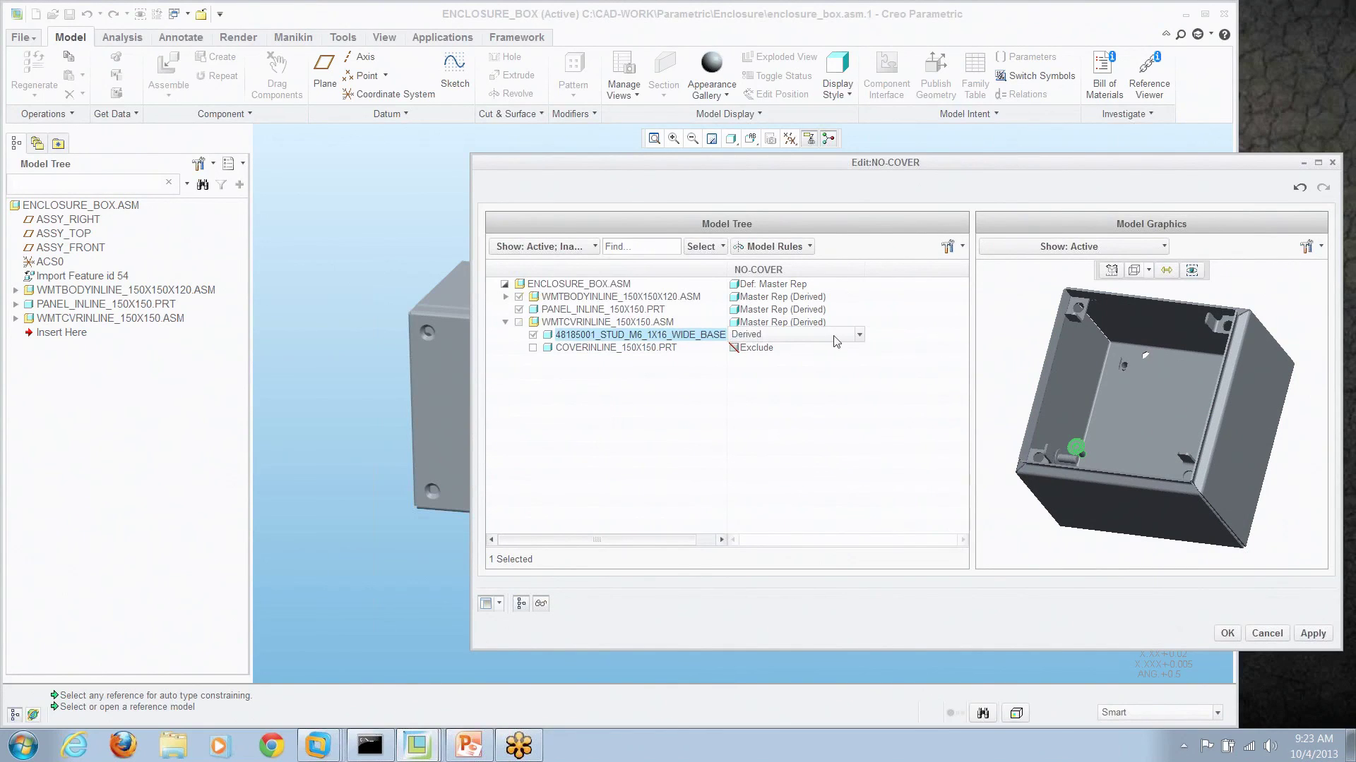
left_click(860, 334)
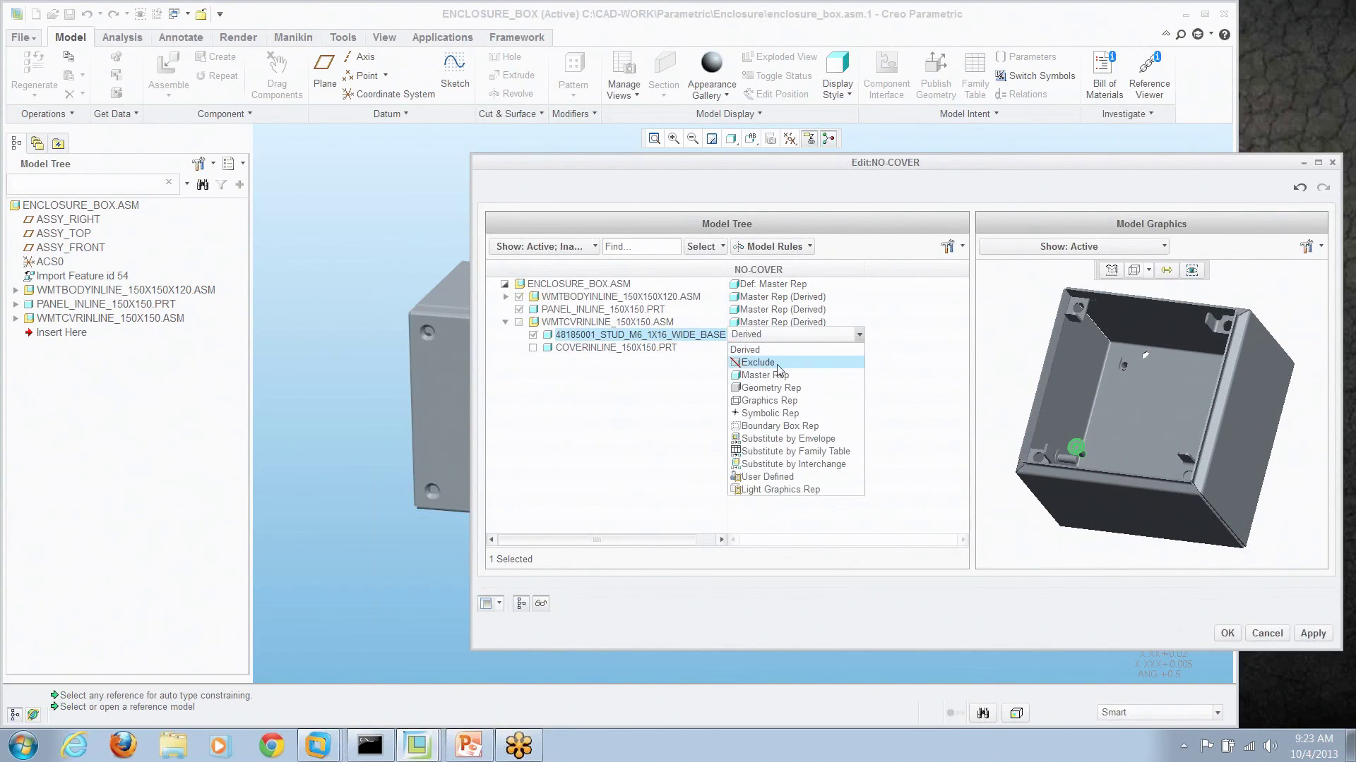
left_click(778, 364)
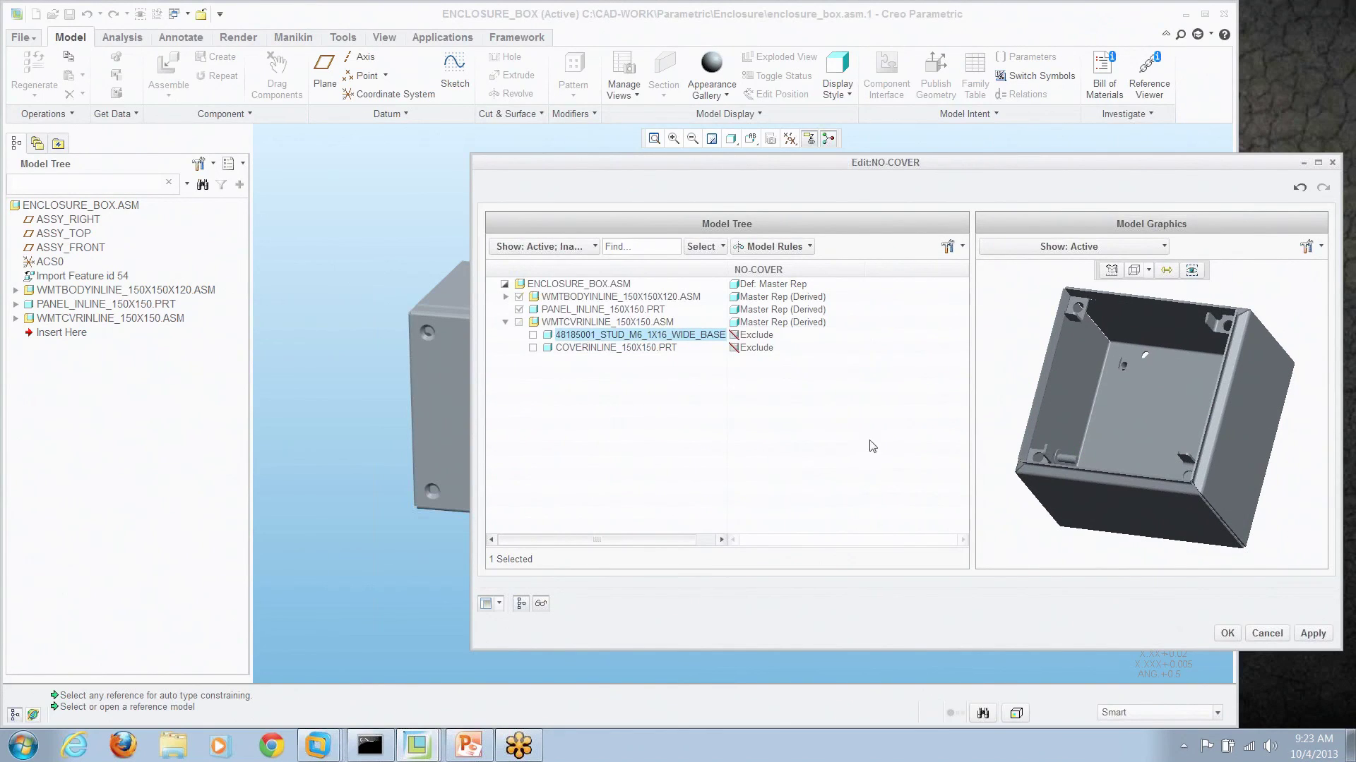
Step: Save the NO-COVER definition, spin the model into the open box, and close View Manager
left_click(1226, 633)
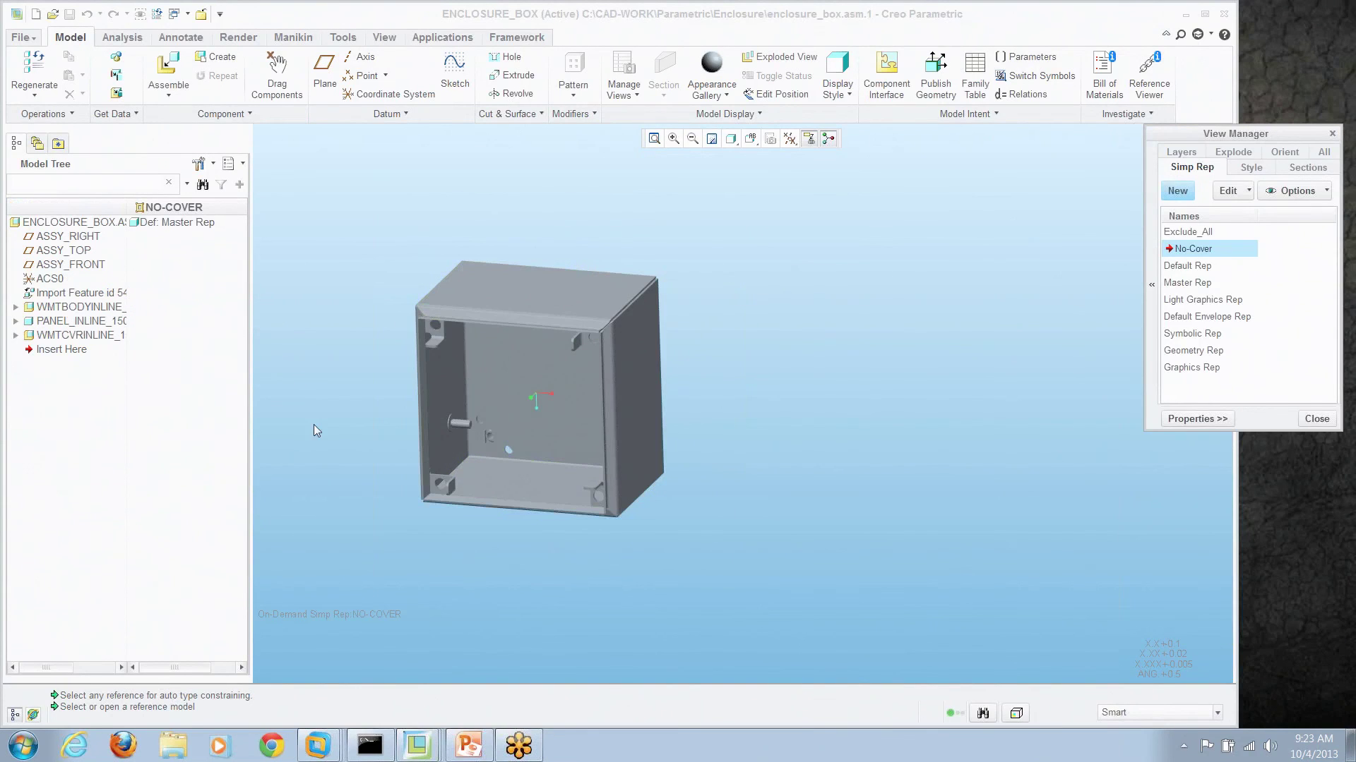
scroll(315, 431, "up", 3)
mouse_move(385, 399)
middle_mouse_down()
mouse_move(384, 382)
mouse_move(433, 381)
mouse_move(373, 391)
mouse_move(364, 538)
middle_mouse_up()
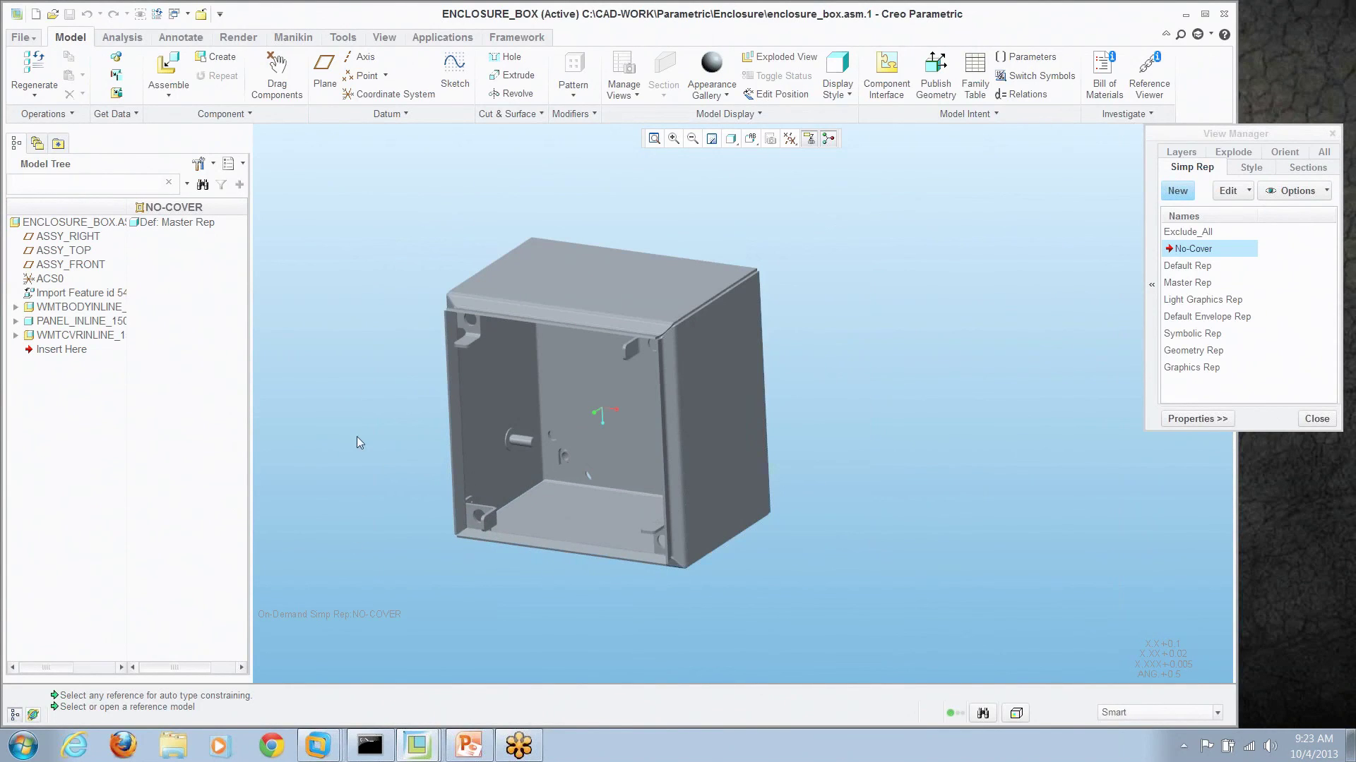
left_click(1317, 418)
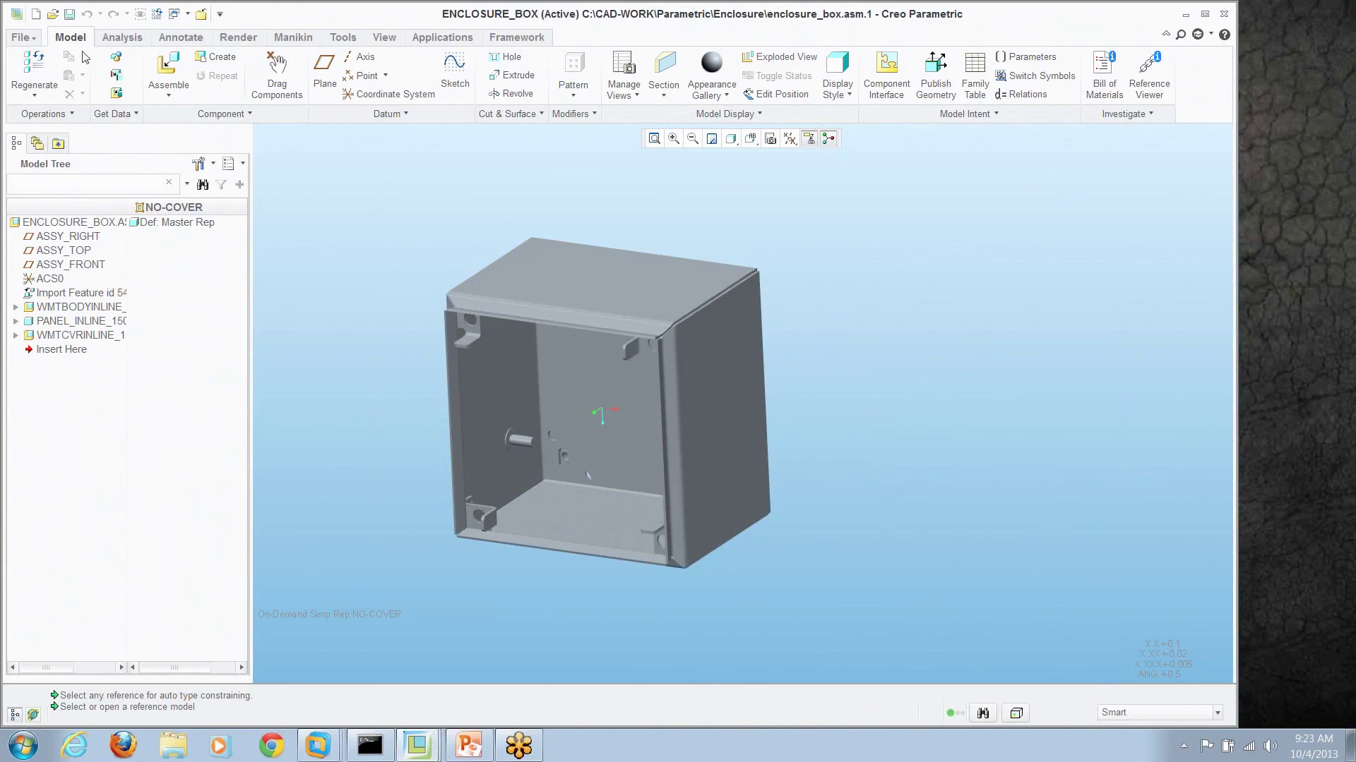
Step: Create BOX1.DRW, an empty landscape B-size drawing of ENCLOSURE_BOX.ASM using its Master Rep
left_click(35, 13)
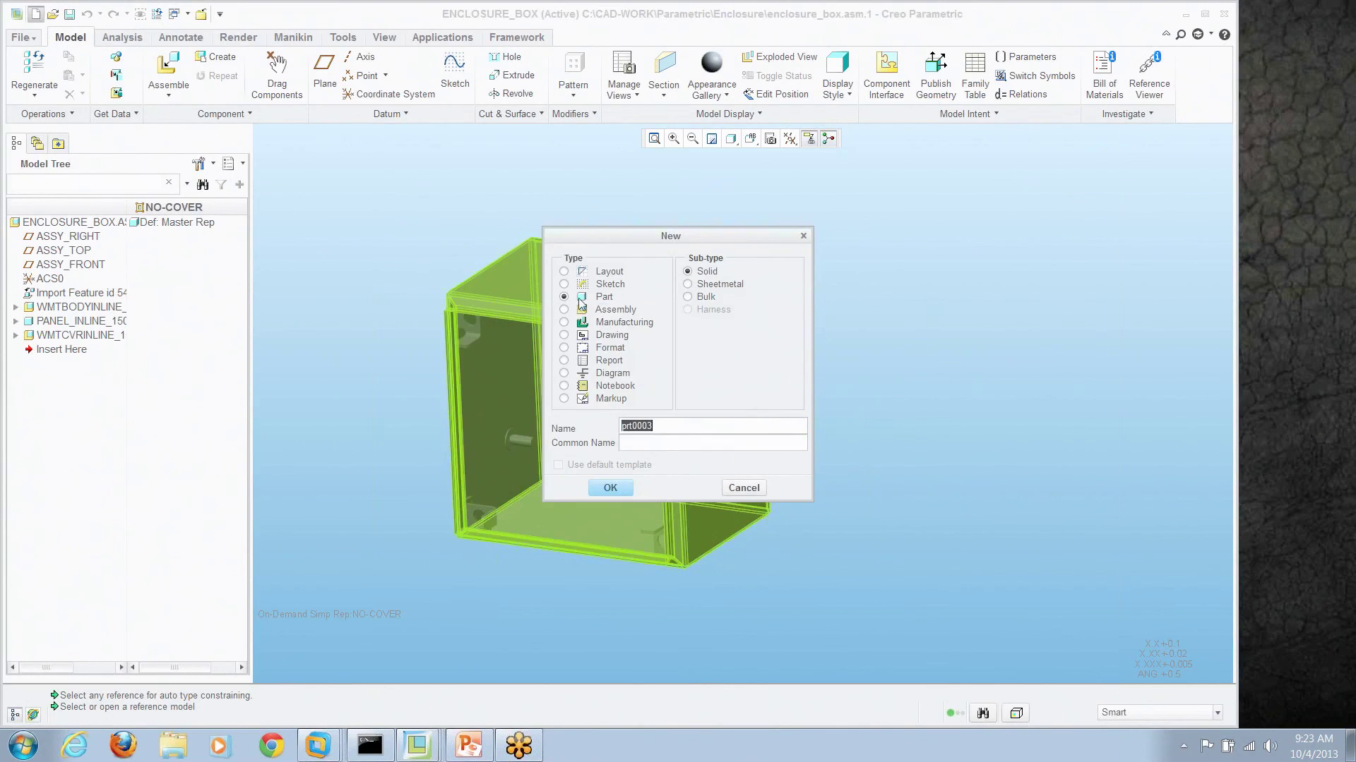
left_click(564, 335)
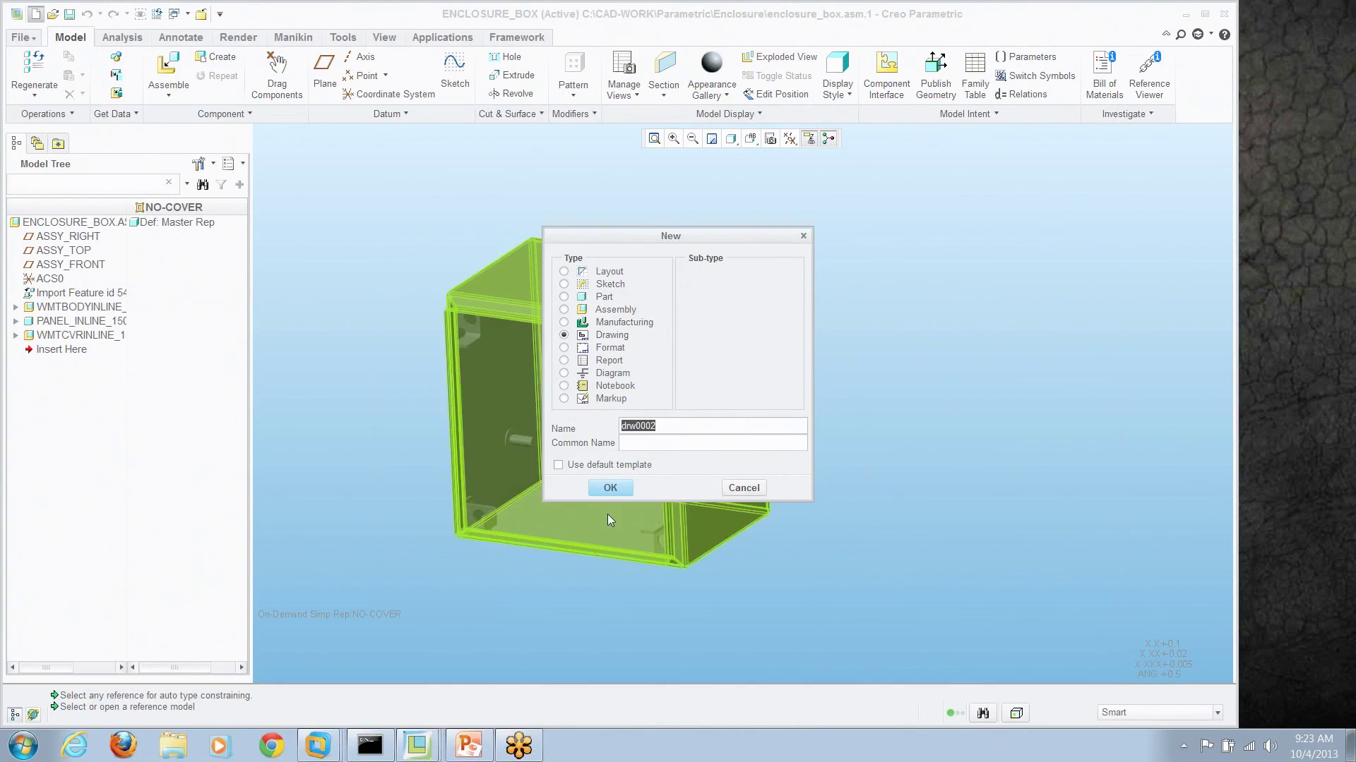
type("box1")
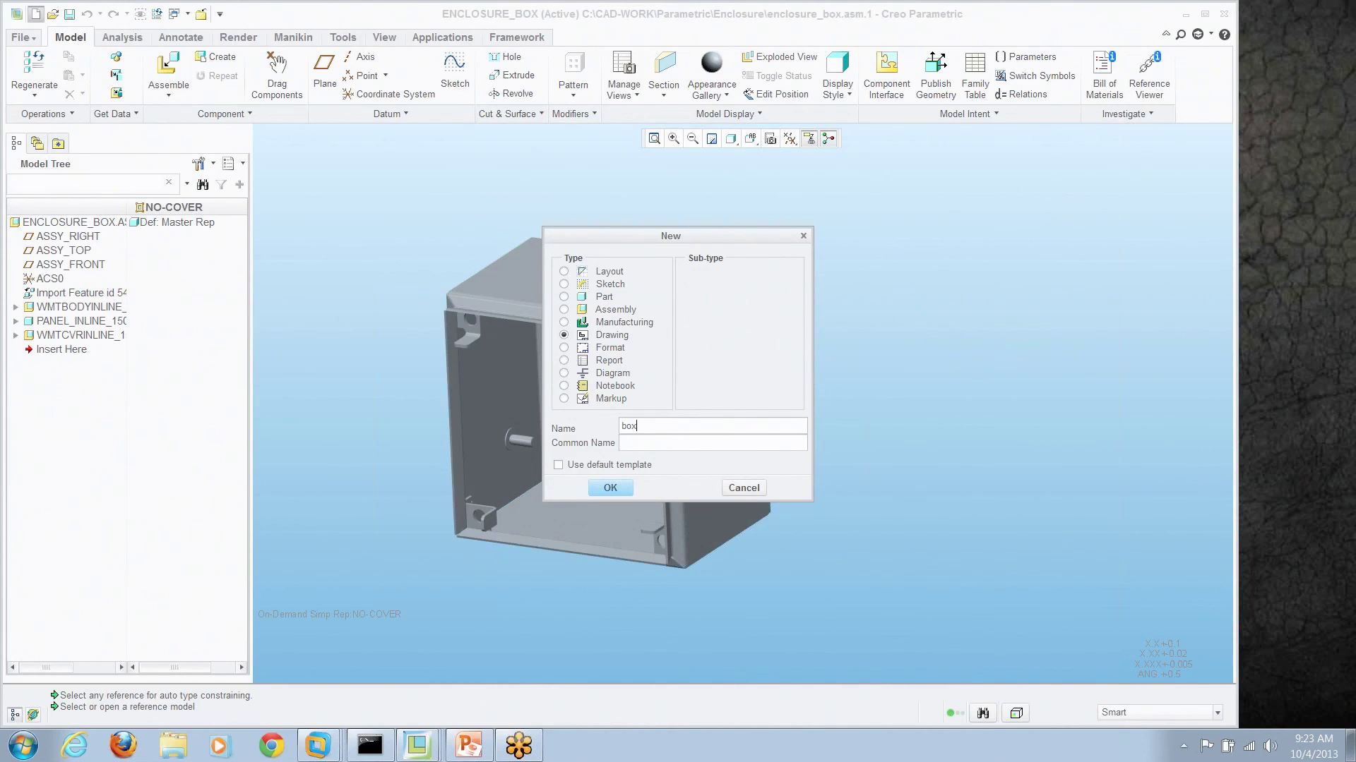
left_click(611, 488)
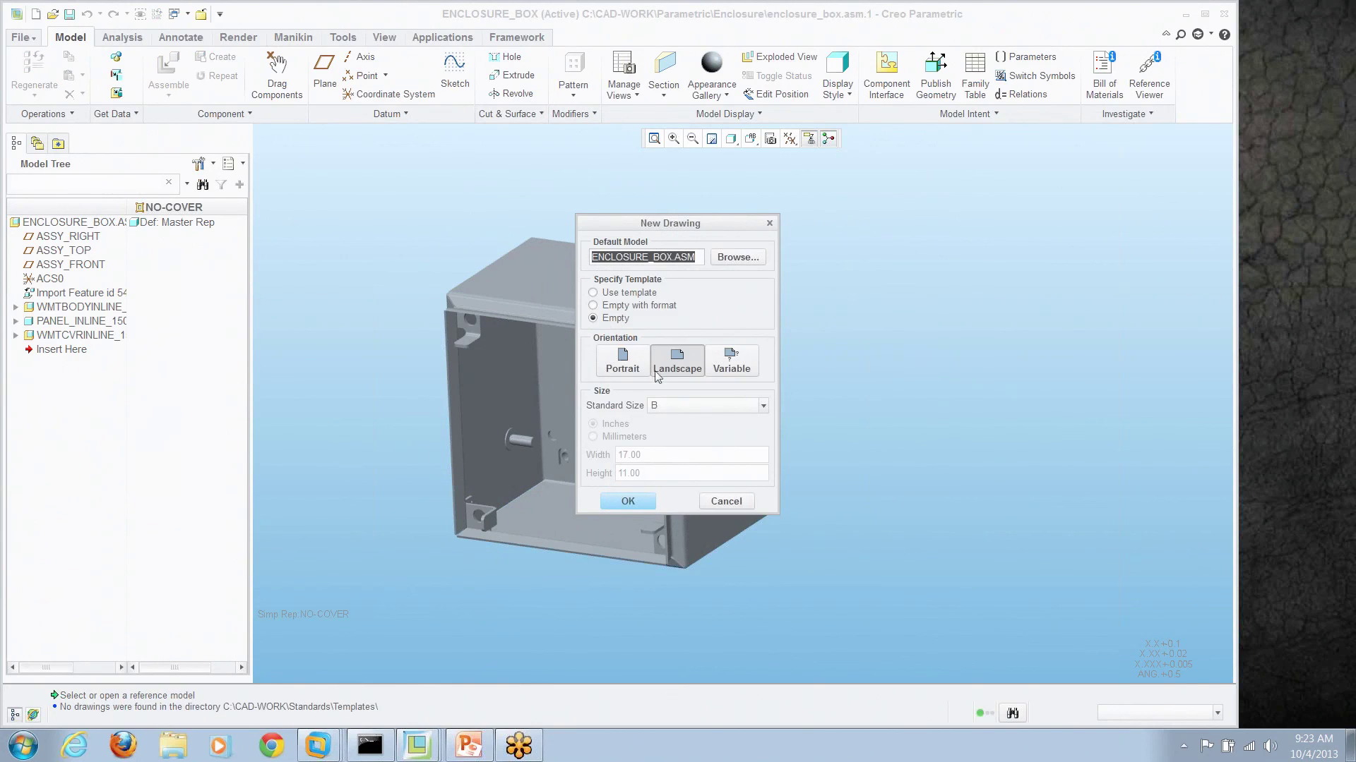
left_click(627, 501)
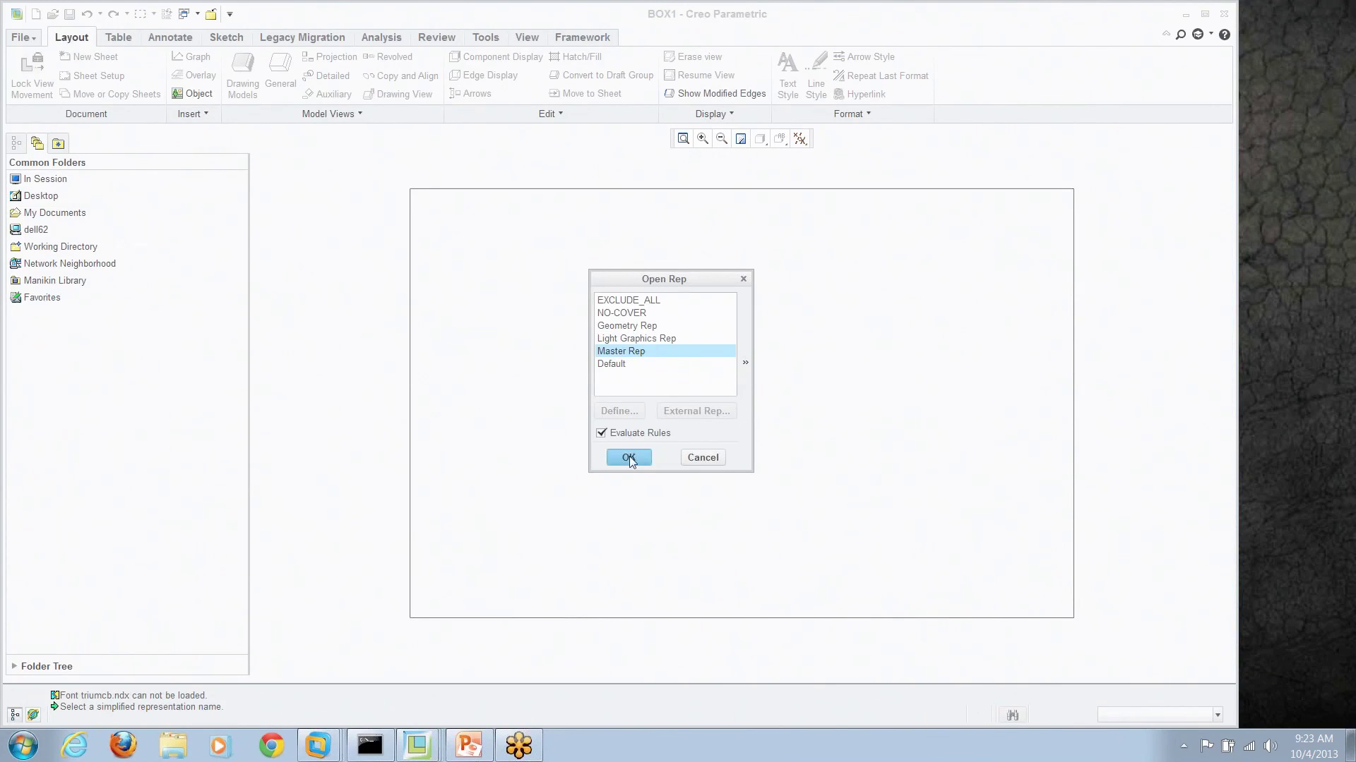
left_click(629, 457)
Step: Place an isometric general view of the enclosure near the sheet centre
left_click(279, 71)
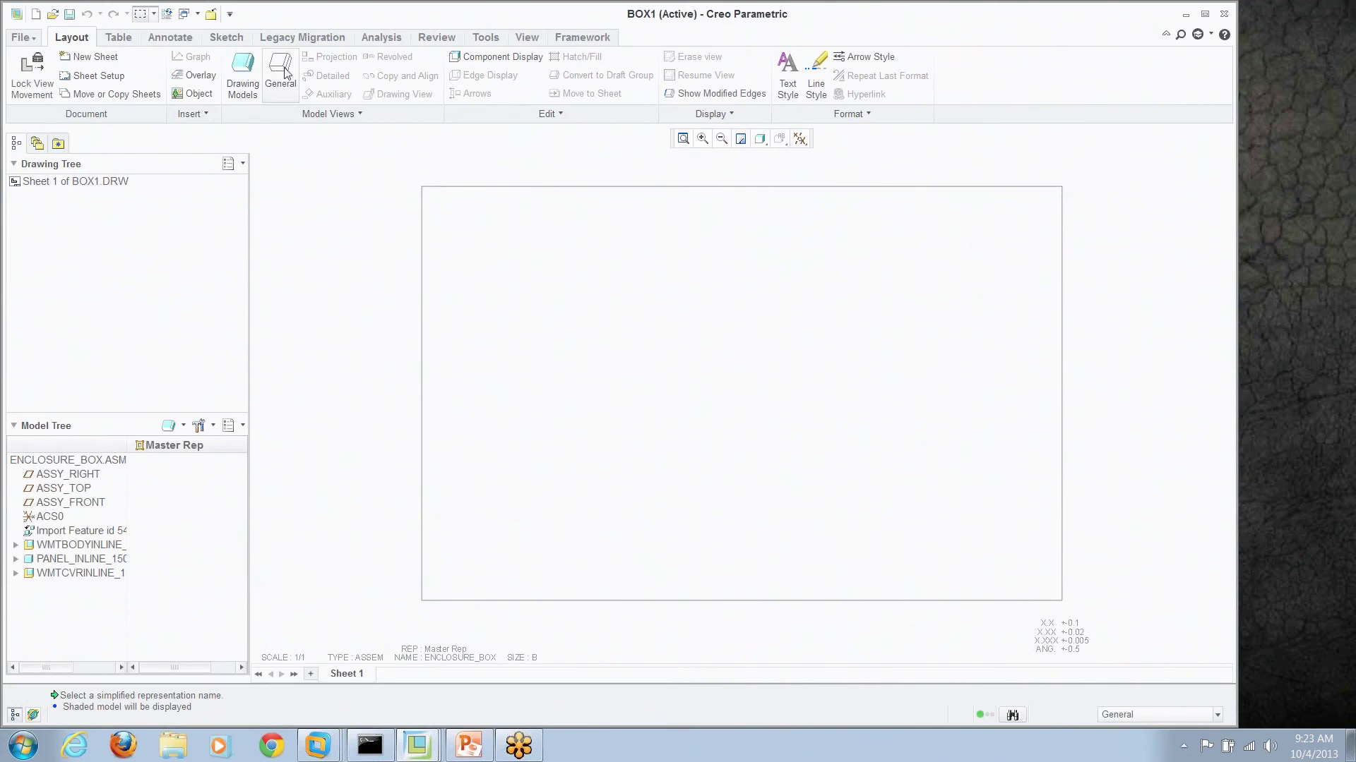
left_click(656, 421)
left_click(656, 422)
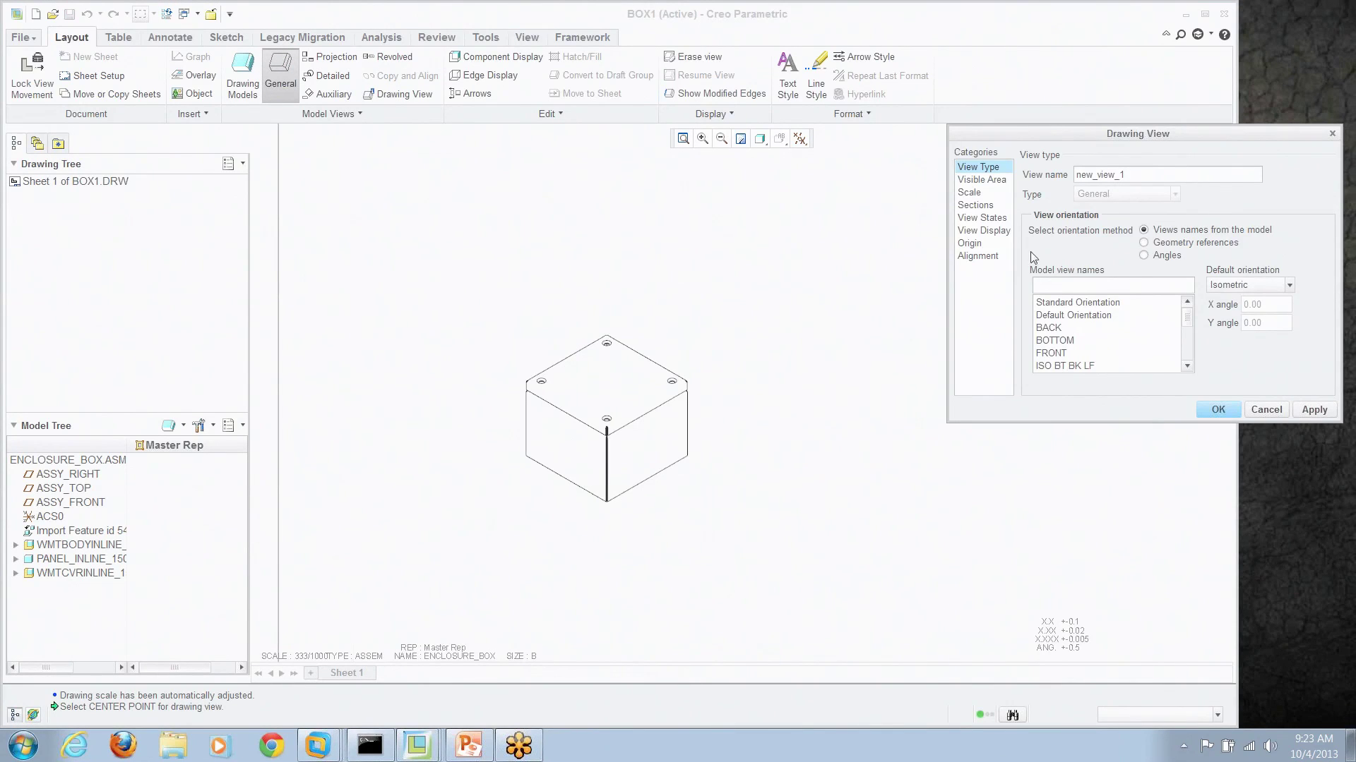
Step: Set the view's simplified representation to NO-COVER so it shows without the lid
left_click(982, 218)
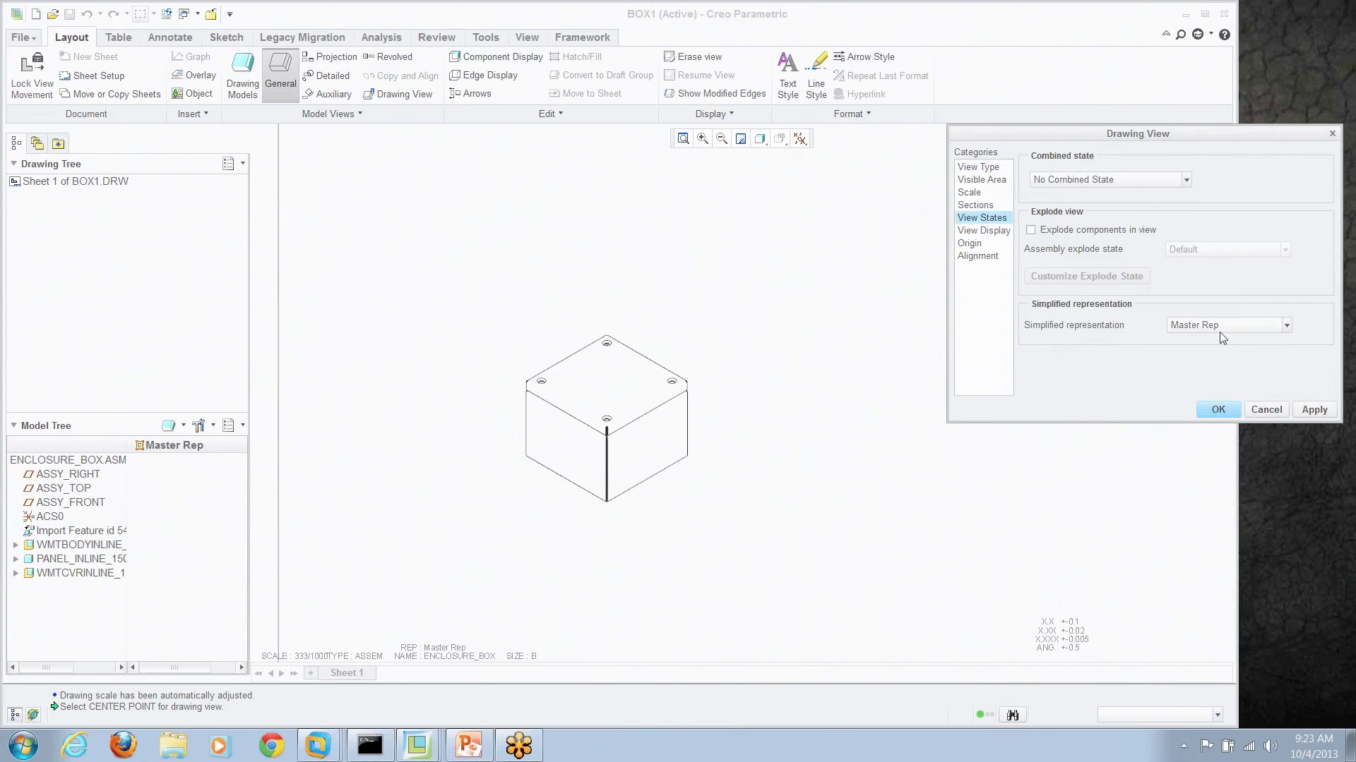
left_click(1287, 326)
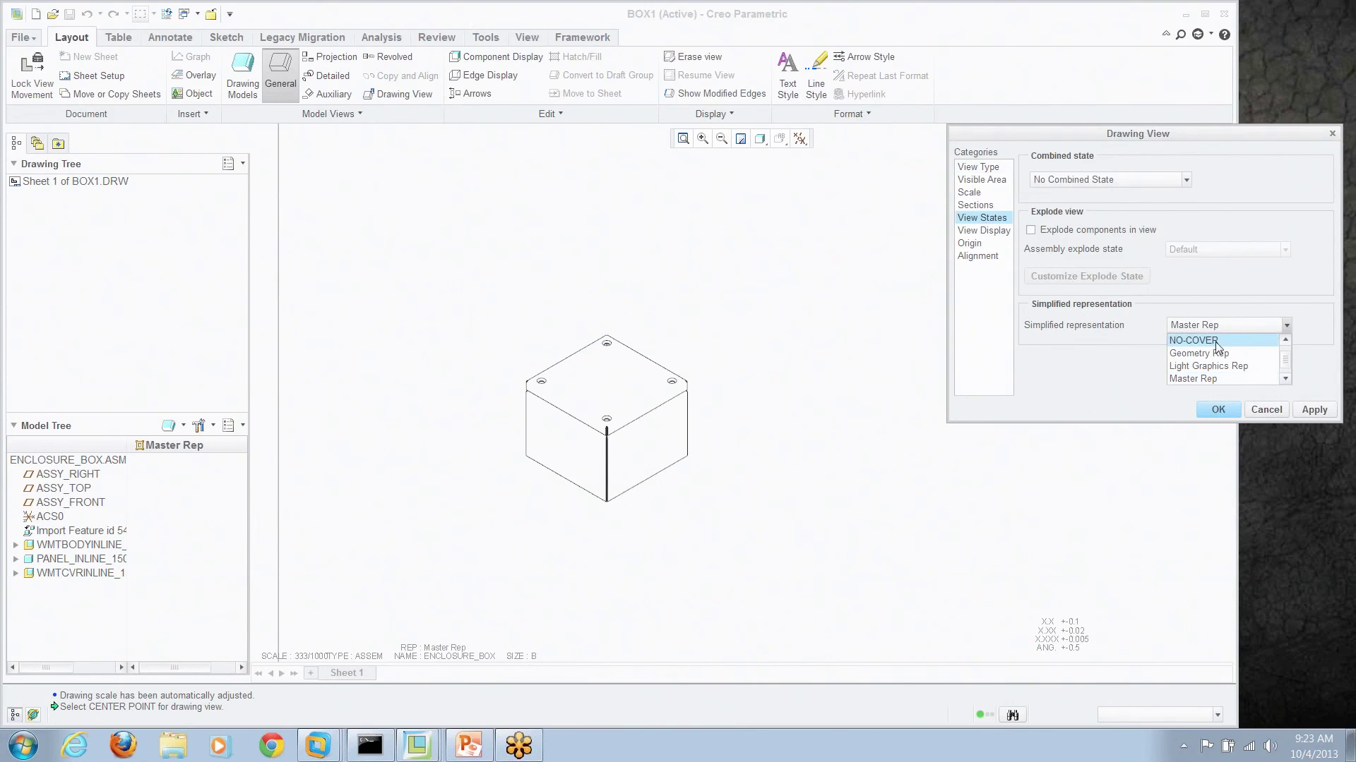
left_click(1216, 342)
left_click(1318, 412)
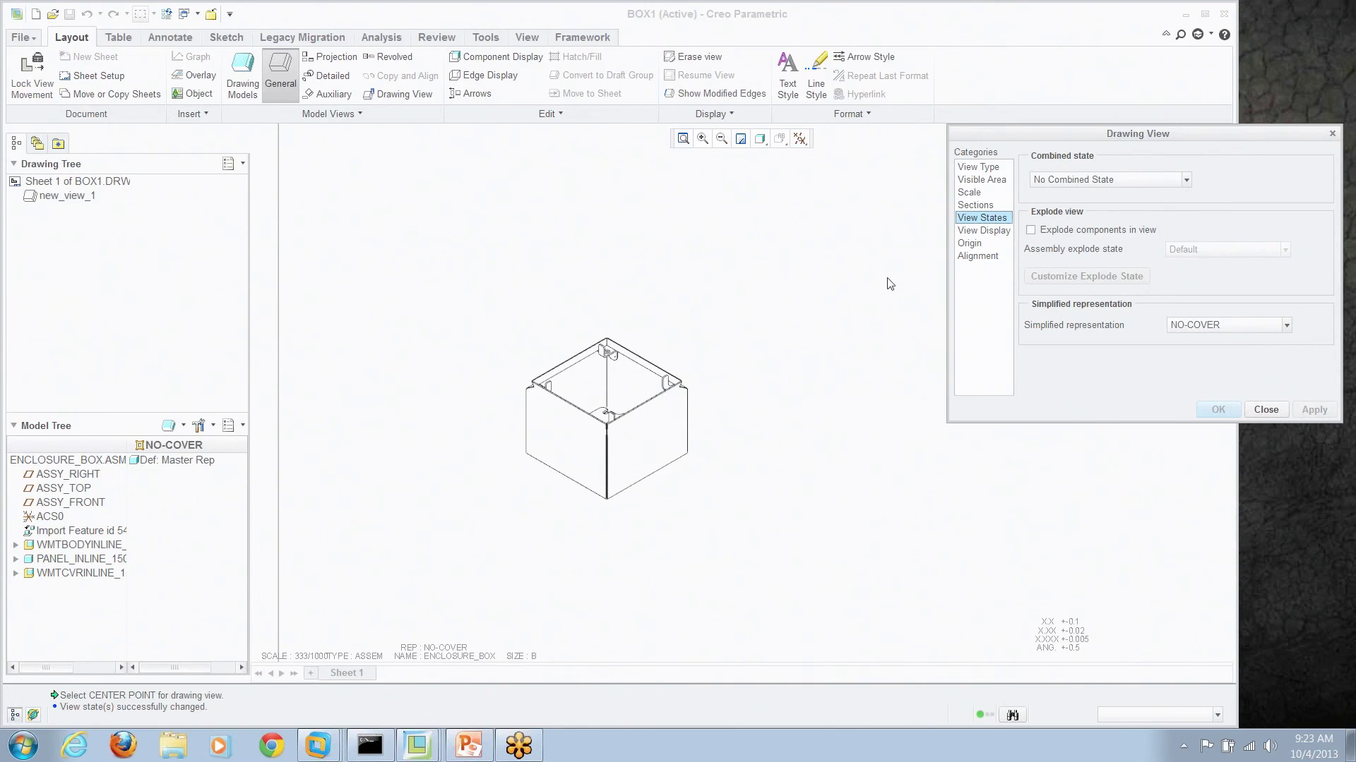
left_click(1265, 409)
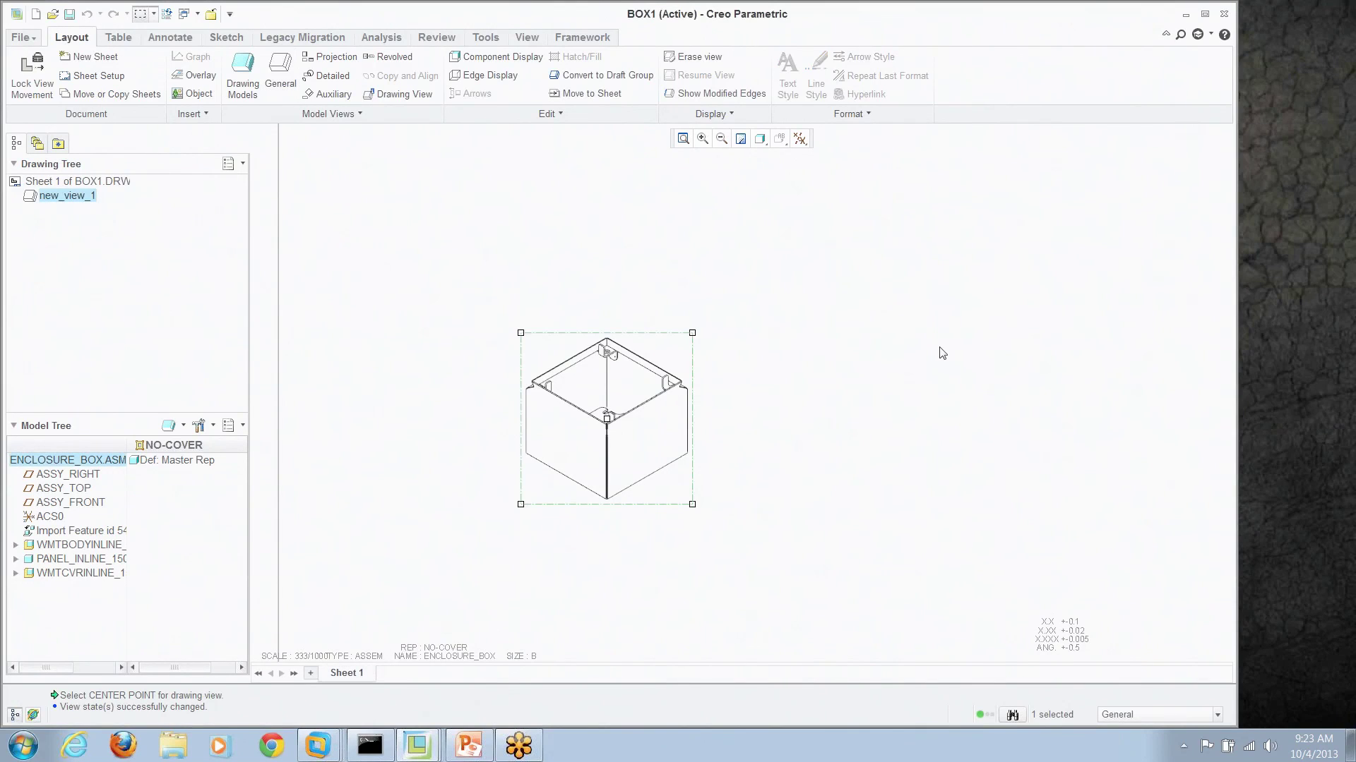